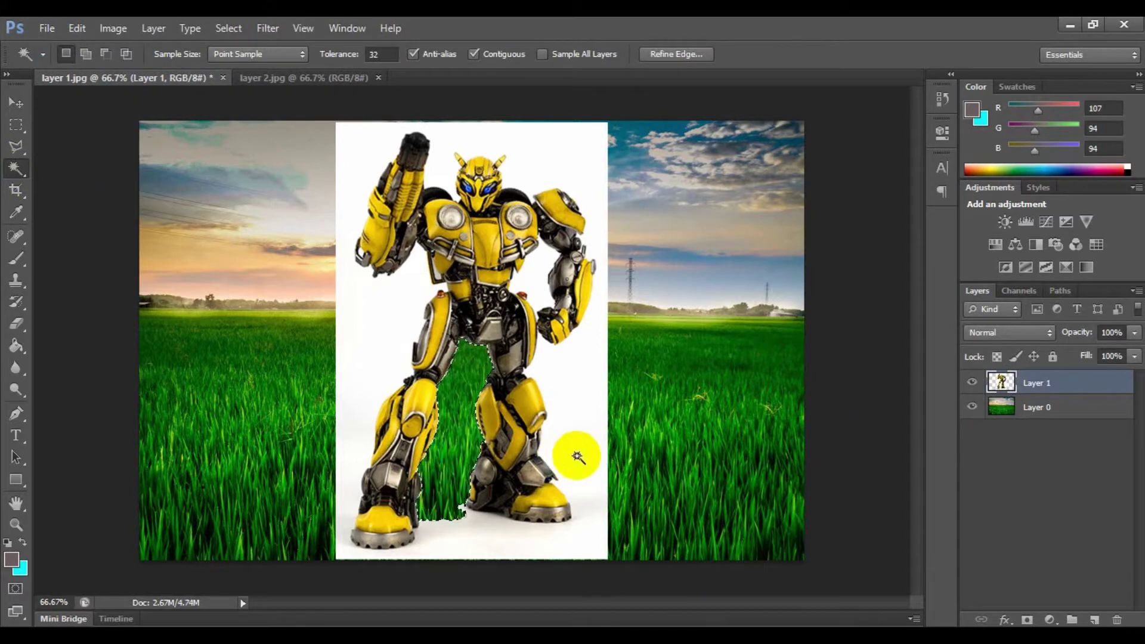
Step: Delete the white background around the robot on Layer 1 and the light fringe under its rear foot
{"action": "key", "text": "Delete"}
{"action": "left_click", "coordinate": [476, 529]}
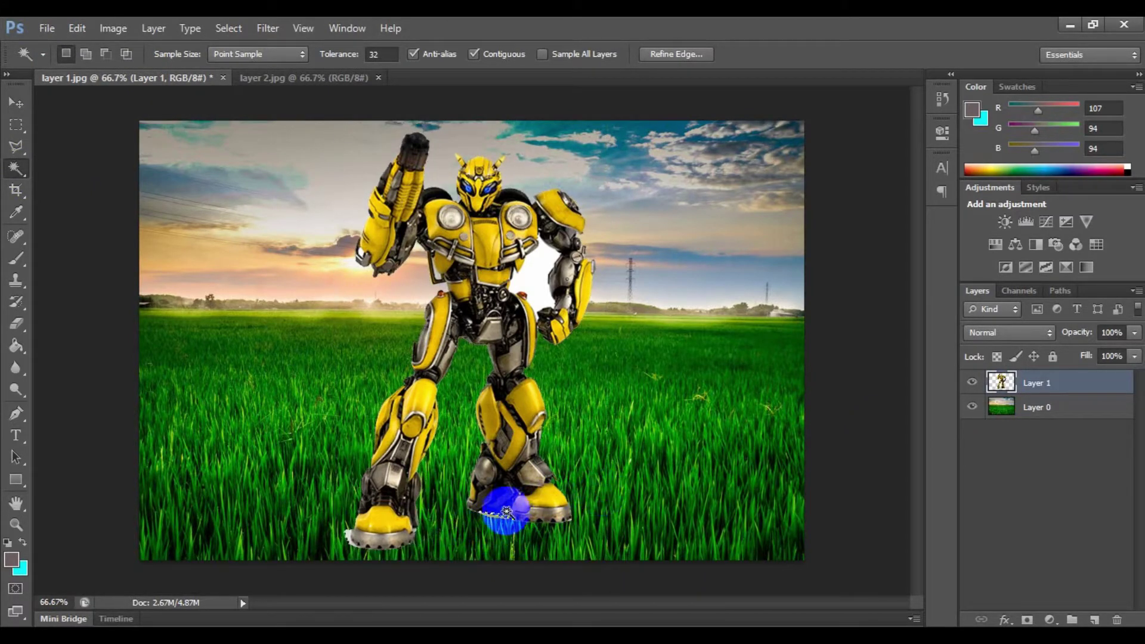
{"action": "key", "text": "ctrl+plus"}
{"action": "key", "text": "ctrl+plus"}
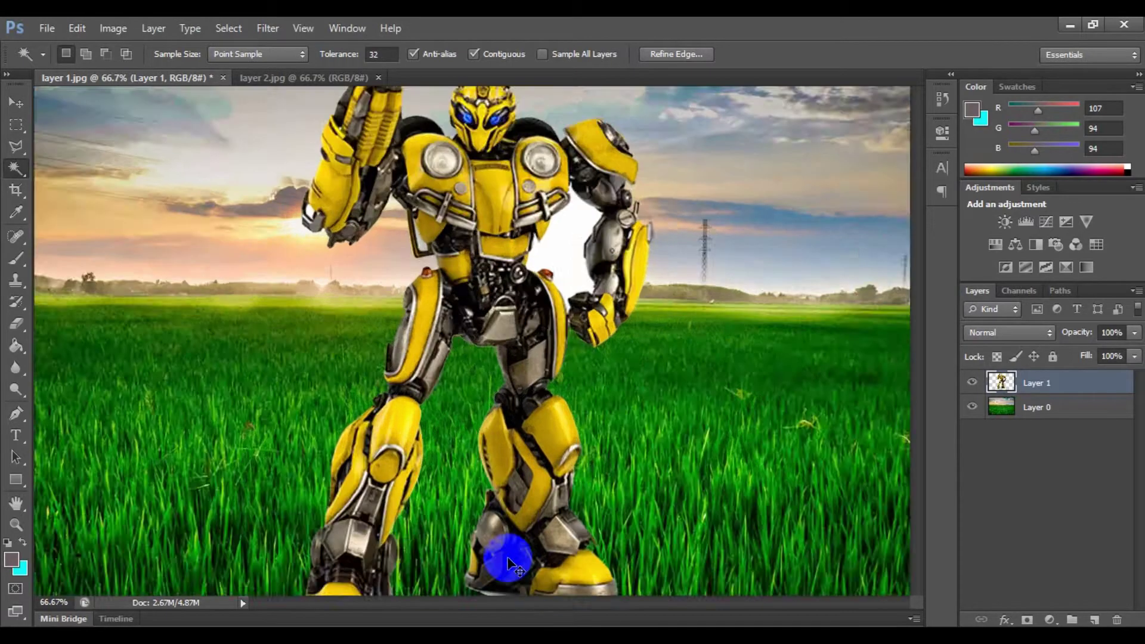
{"action": "scroll", "coordinate": [537, 501], "scroll_direction": "down", "scroll_amount": 3}
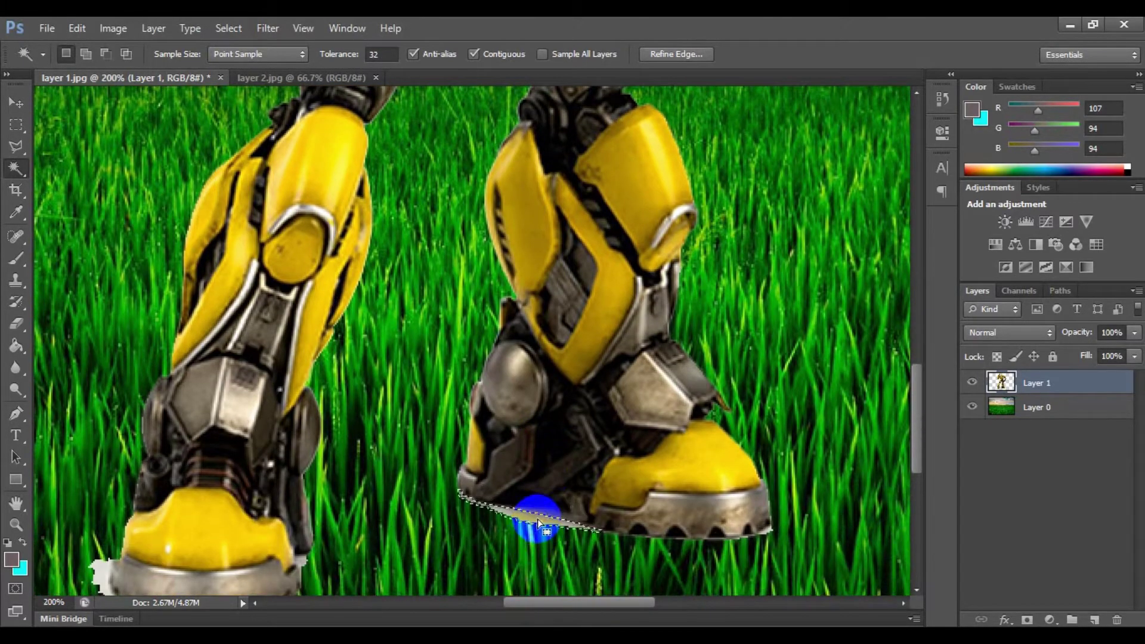
{"action": "left_click", "coordinate": [545, 534]}
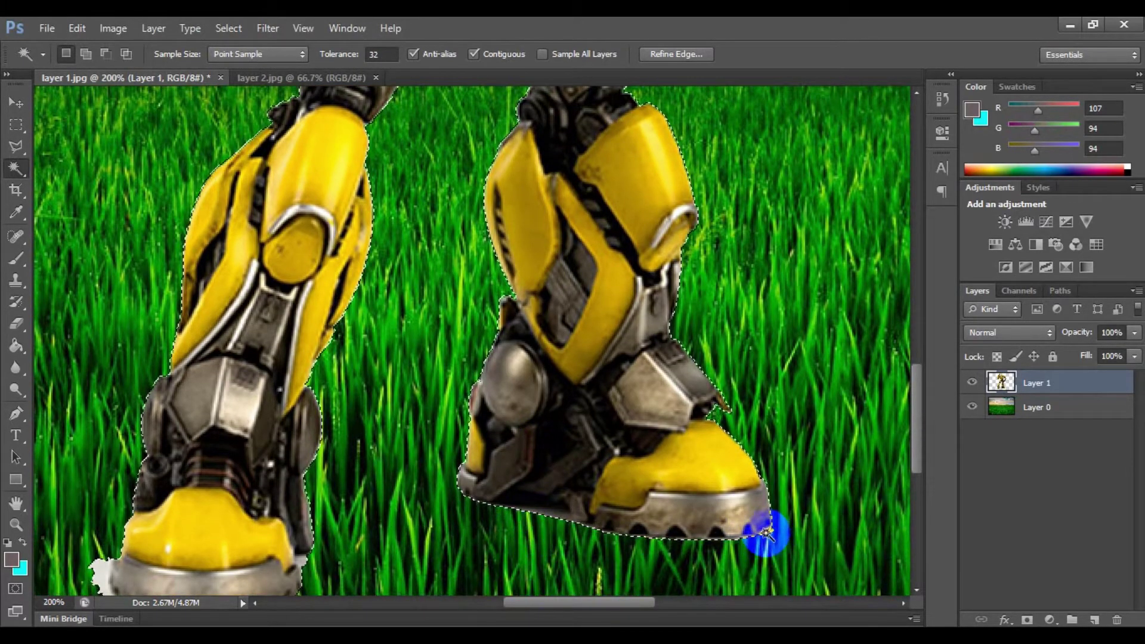
{"action": "left_click", "coordinate": [768, 530]}
{"action": "key", "text": "Delete"}
{"action": "left_click", "coordinate": [803, 529]}
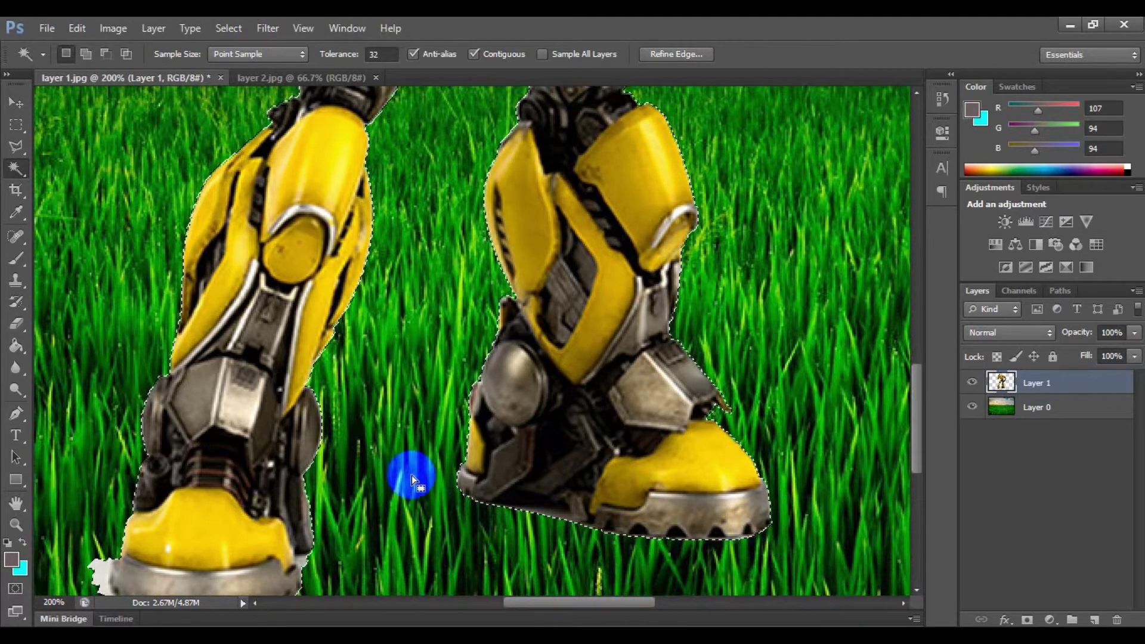
Step: Delete the light grey leftovers on both sides of the robot's front foot
{"action": "scroll", "coordinate": [186, 504], "scroll_direction": "down", "scroll_amount": 1}
{"action": "left_click", "coordinate": [102, 528]}
{"action": "key", "text": "Delete"}
{"action": "left_click", "coordinate": [301, 525]}
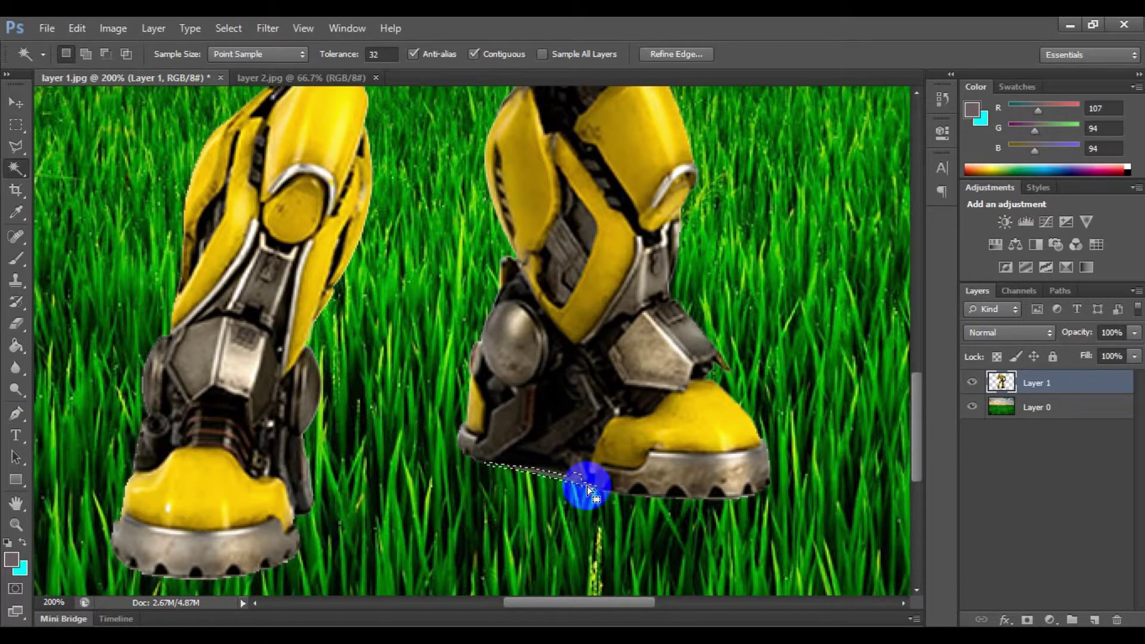
Step: Delete the remaining white patches in the arm gap, beside the torso and in the raised hand, and clear the selection
{"action": "scroll", "coordinate": [513, 513], "scroll_direction": "up", "scroll_amount": 8}
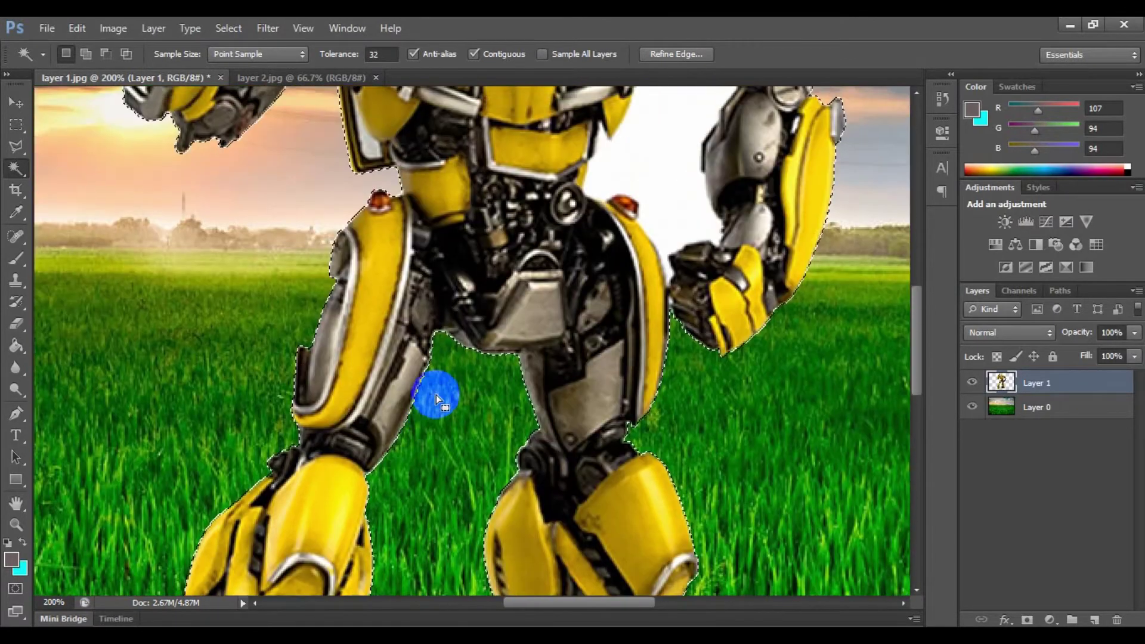
{"action": "scroll", "coordinate": [682, 246], "scroll_direction": "up", "scroll_amount": 5}
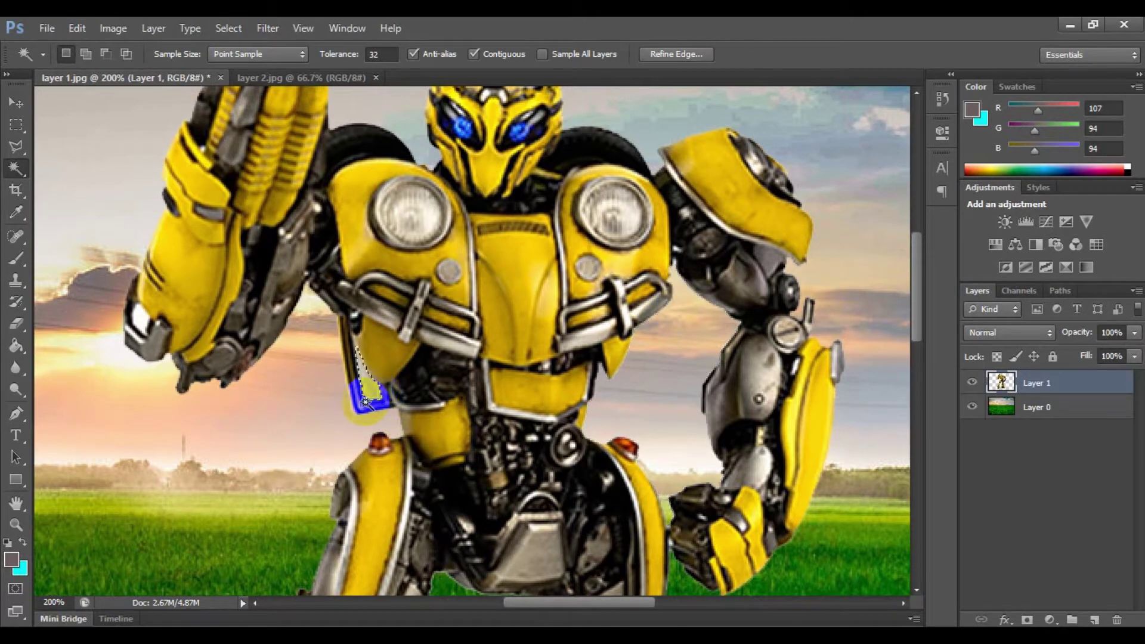
{"action": "scroll", "coordinate": [322, 382], "scroll_direction": "up", "scroll_amount": 3}
{"action": "left_click", "coordinate": [141, 410]}
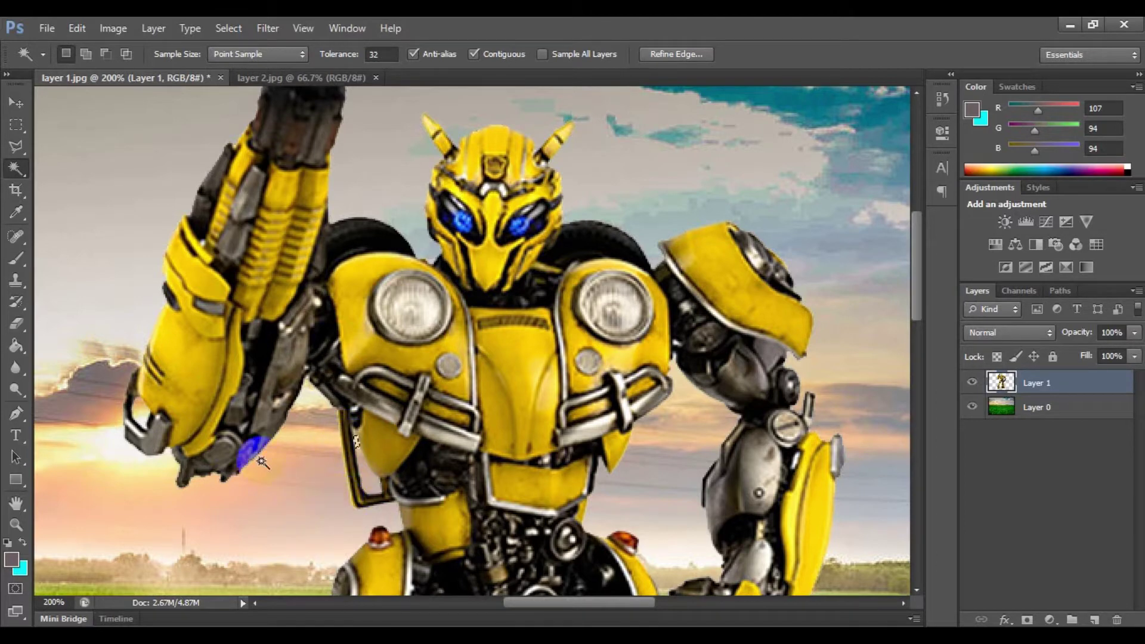
{"action": "left_click", "coordinate": [18, 132]}
{"action": "scroll", "coordinate": [623, 468], "scroll_direction": "down", "scroll_amount": 4}
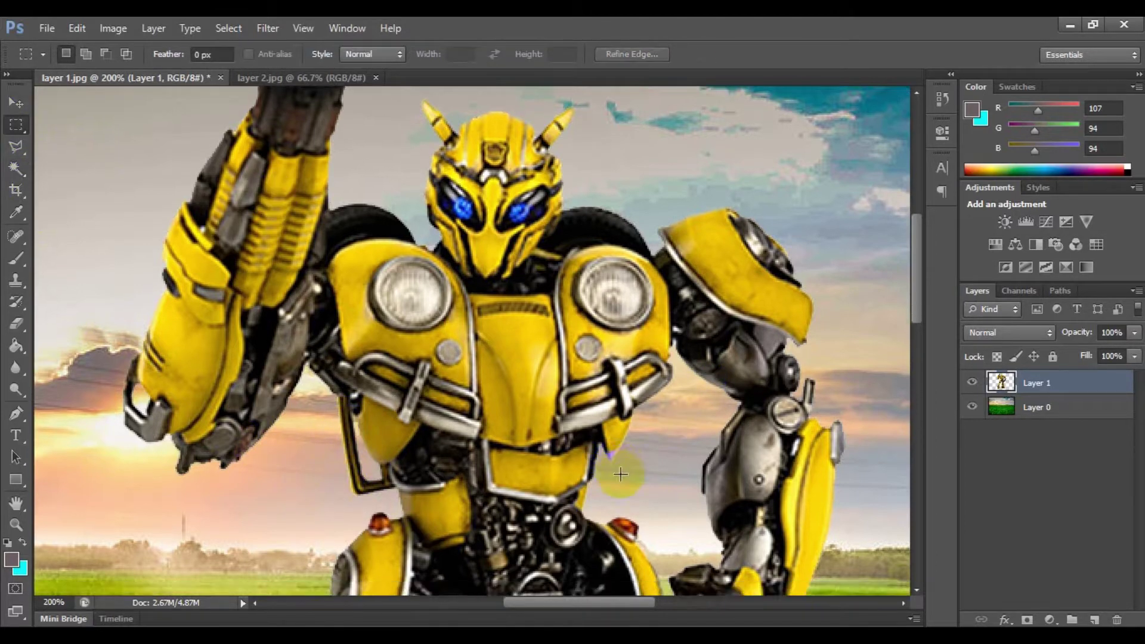
{"action": "scroll", "coordinate": [622, 467], "scroll_direction": "down", "scroll_amount": 2}
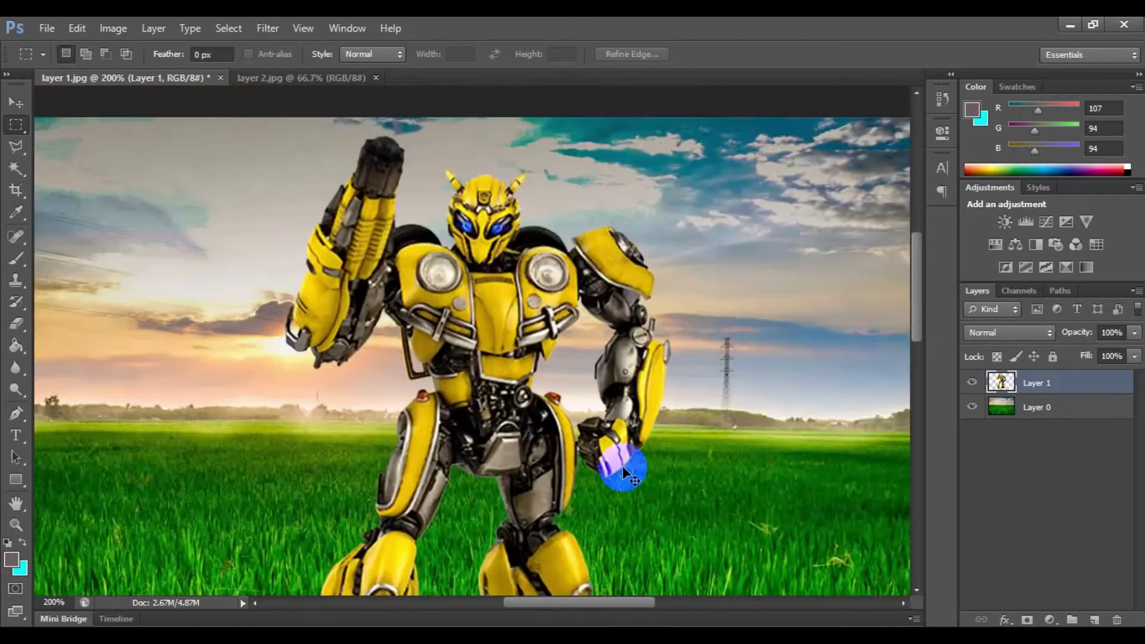
Step: Scale the robot on Layer 1 to about 90% and move it to the right side of the field
{"action": "left_click", "coordinate": [11, 97]}
{"action": "right_click", "coordinate": [484, 242]}
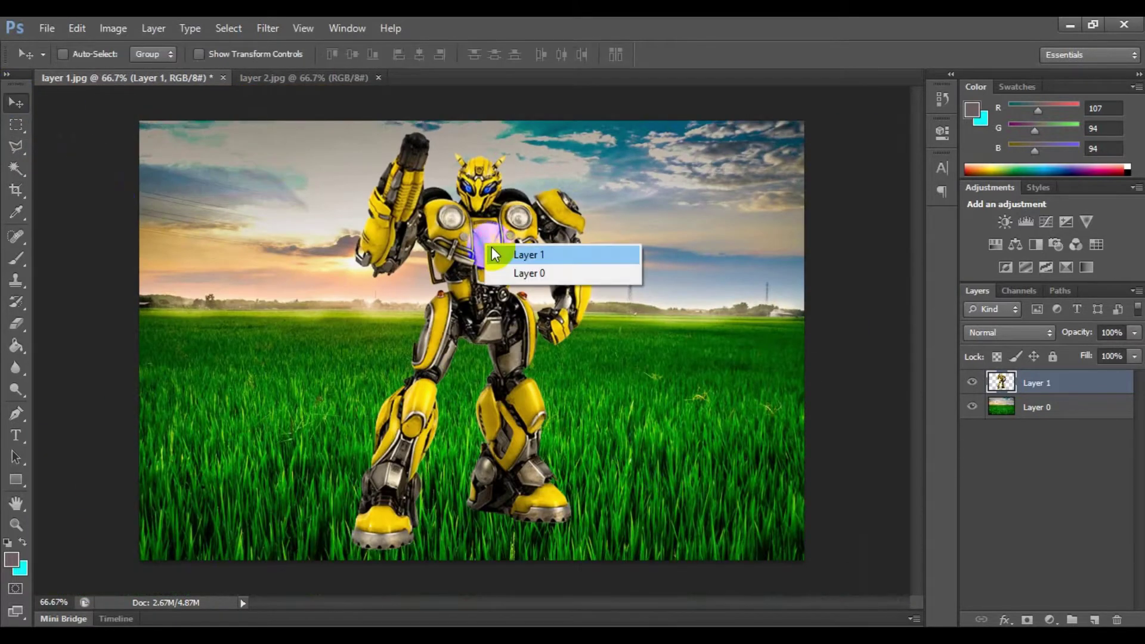
{"action": "left_click", "coordinate": [507, 254]}
{"action": "key", "text": "ctrl+t"}
{"action": "left_click_drag", "start_coordinate": [350, 159], "coordinate": [378, 174]}
{"action": "left_click_drag", "start_coordinate": [511, 255], "coordinate": [662, 229]}
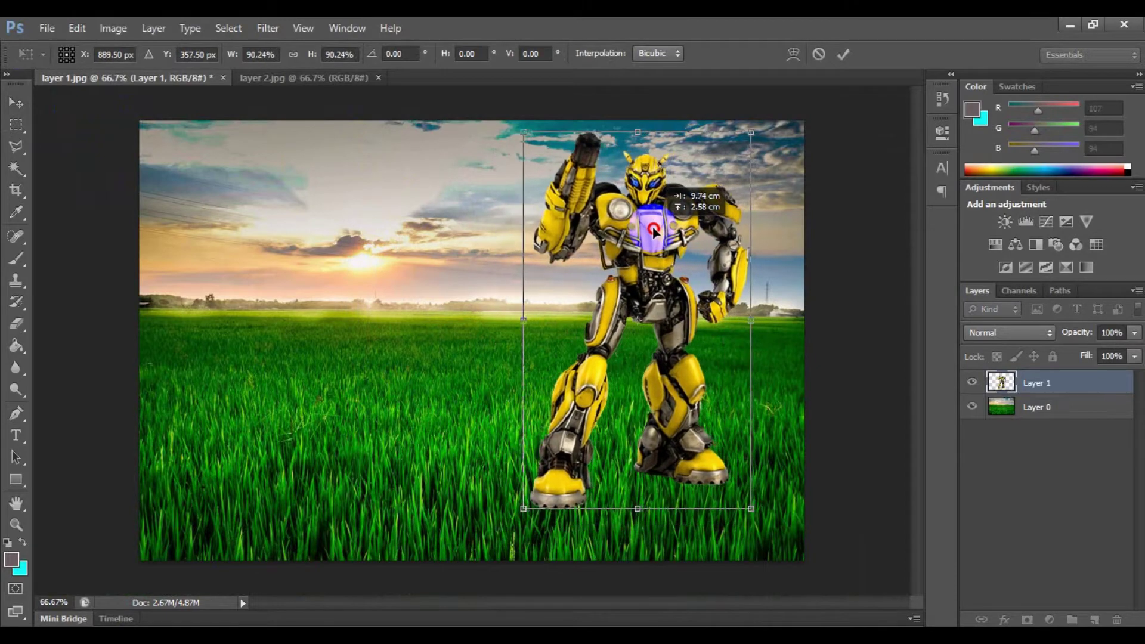
{"action": "double_click", "coordinate": [750, 292]}
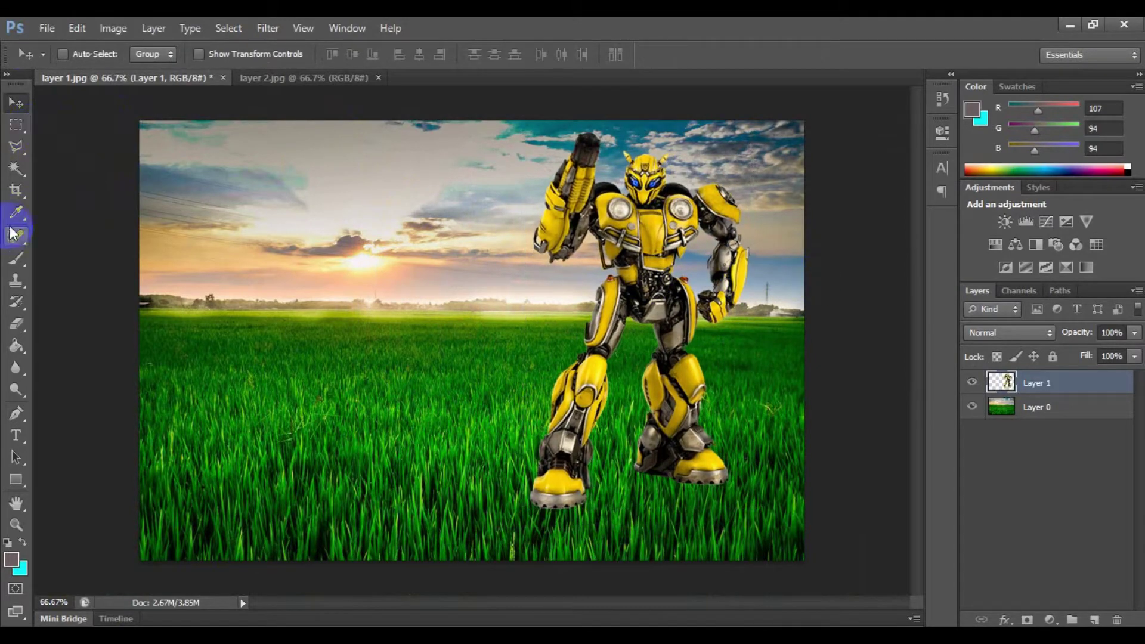
Step: Erase the soles of both robot feet into the grass with a soft 62 px Eraser at 0% hardness
{"action": "left_click", "coordinate": [20, 326]}
{"action": "right_click", "coordinate": [356, 267]}
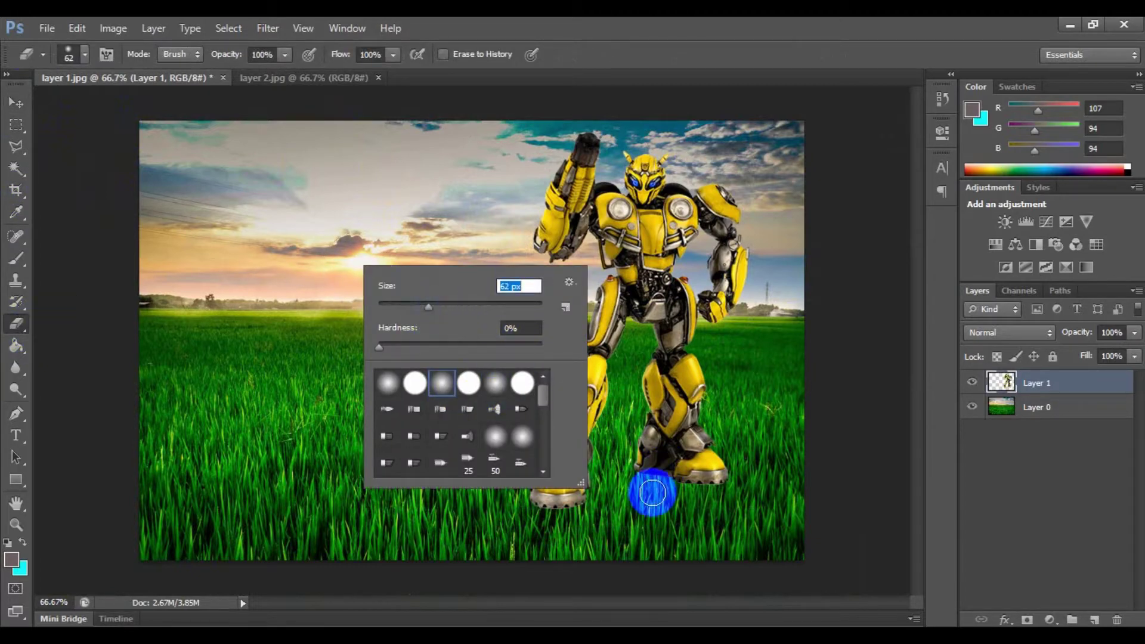
{"action": "key", "text": "ctrl+plus"}
{"action": "key", "text": "ctrl+plus"}
{"action": "scroll", "coordinate": [703, 485], "scroll_direction": "down", "scroll_amount": 7}
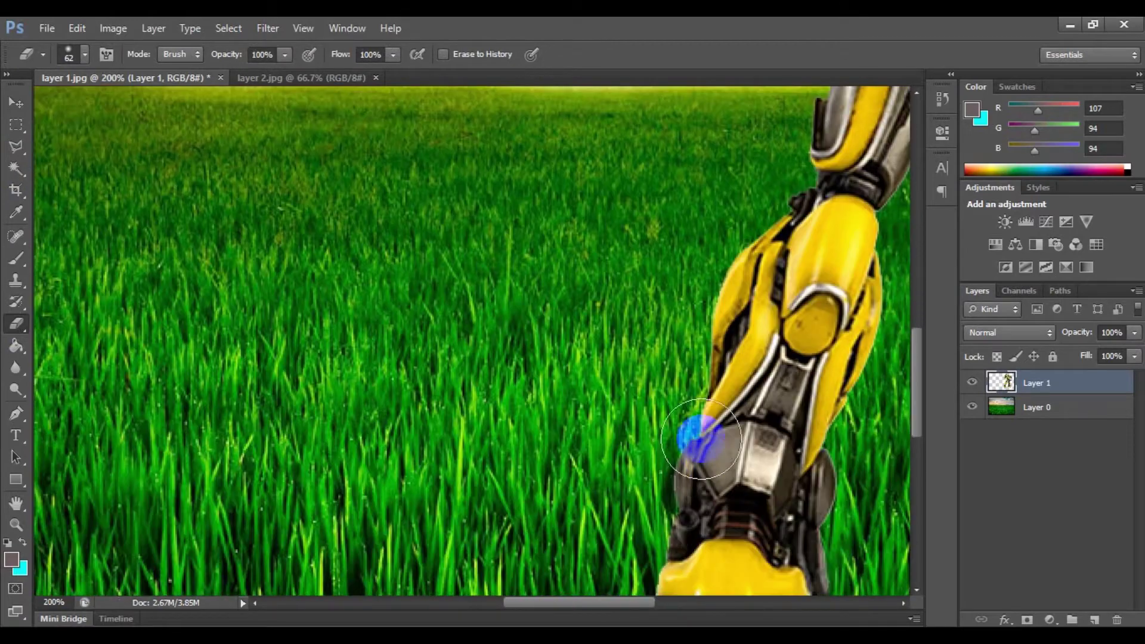
{"action": "key", "text": "ctrl+minus"}
{"action": "mouse_move", "coordinate": [598, 445]}
{"action": "left_mouse_down"}
{"action": "mouse_move", "coordinate": [593, 396]}
{"action": "mouse_move", "coordinate": [555, 400]}
{"action": "mouse_move", "coordinate": [638, 433]}
{"action": "mouse_move", "coordinate": [733, 388]}
{"action": "mouse_move", "coordinate": [860, 374]}
{"action": "left_mouse_up"}
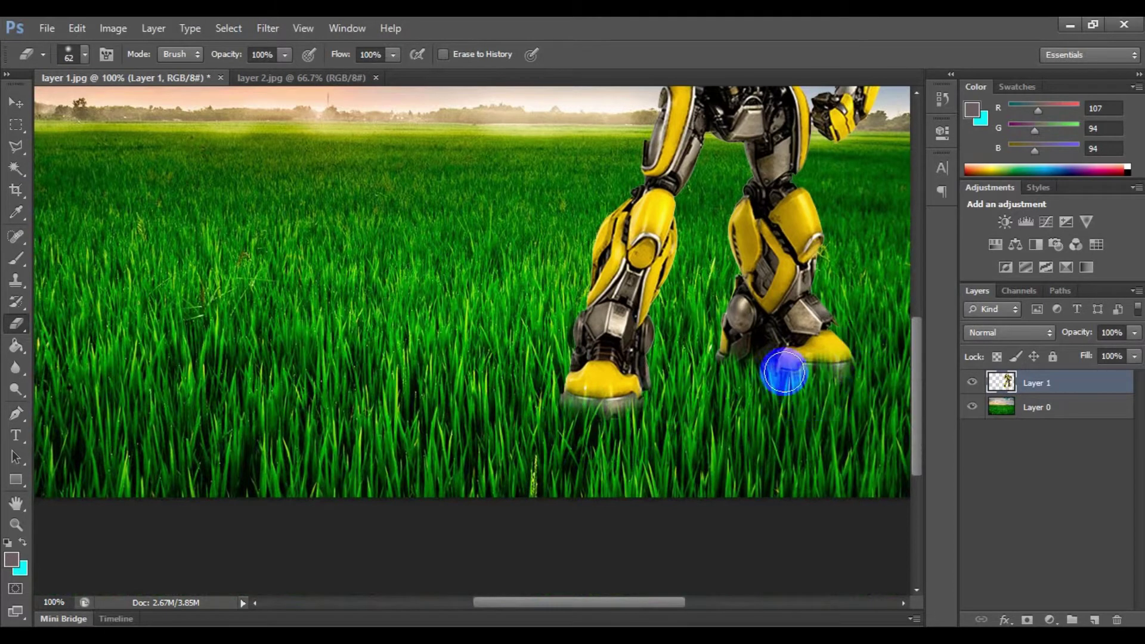
Step: Try to trim the lower edge of the rear foot with a soft 10 px Eraser
{"action": "right_click", "coordinate": [769, 434]}
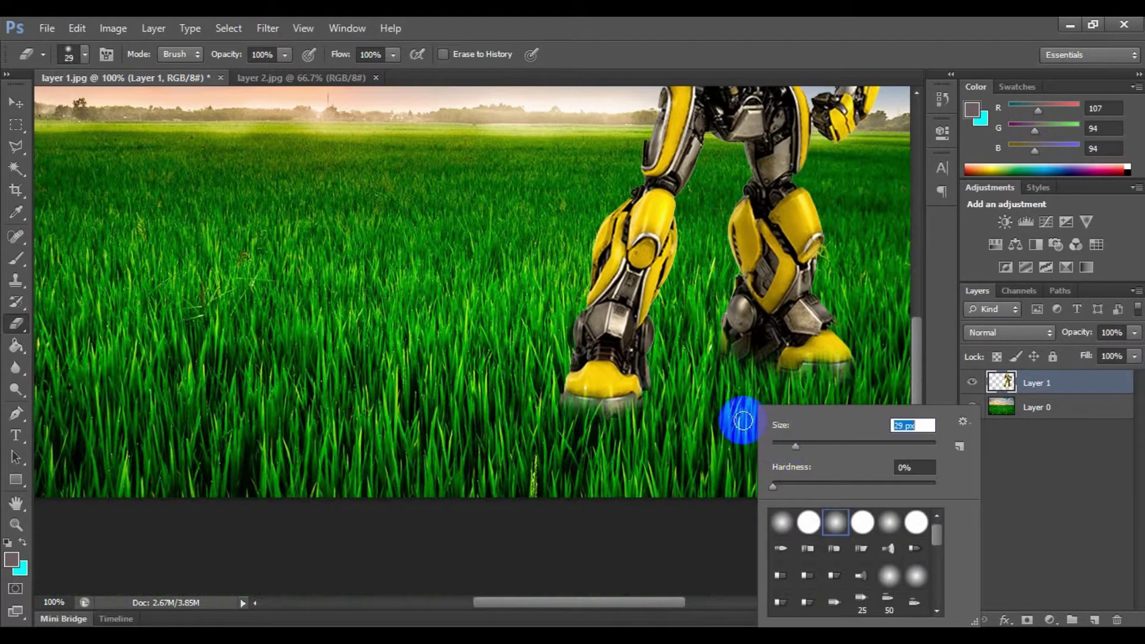
{"action": "left_click", "coordinate": [794, 382]}
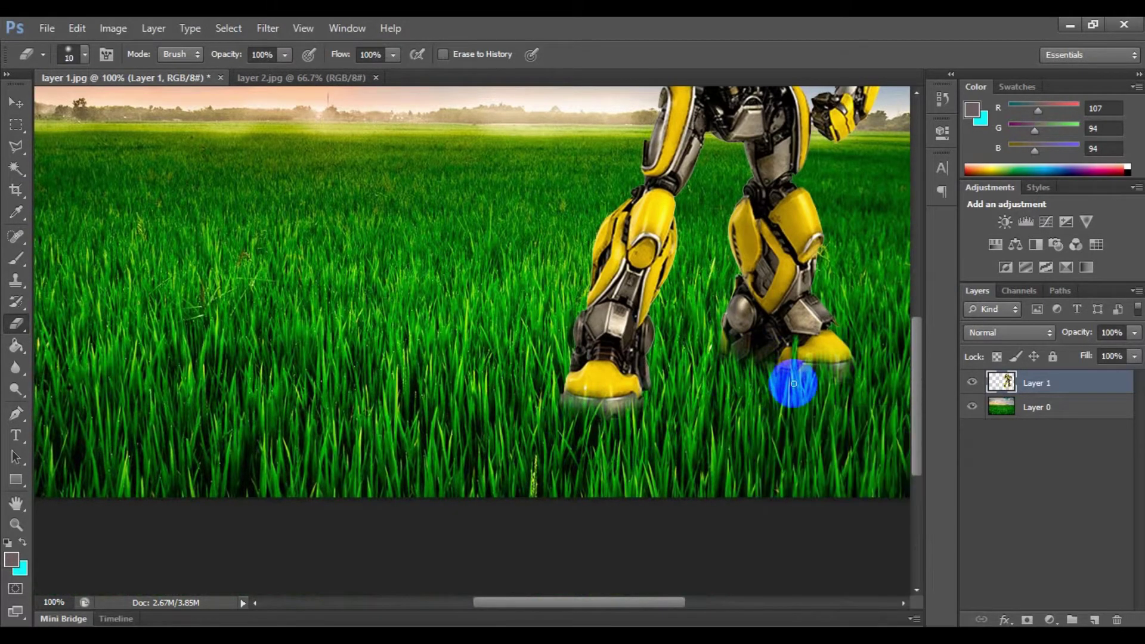
{"action": "mouse_move", "coordinate": [806, 391]}
{"action": "left_mouse_down"}
{"action": "mouse_move", "coordinate": [812, 348]}
{"action": "mouse_move", "coordinate": [821, 381]}
{"action": "left_mouse_up"}
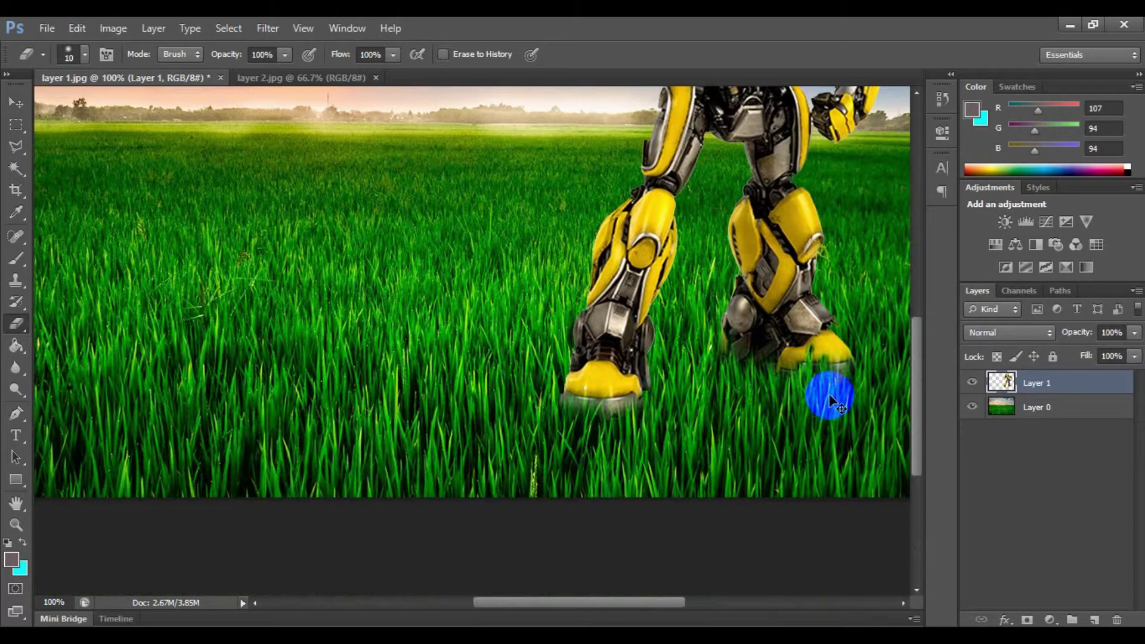
Step: Undo the last Eraser stroke on the rear foot by stepping back in the document history
{"action": "key", "text": "ctrl+z"}
{"action": "left_click", "coordinate": [298, 28]}
{"action": "left_click", "coordinate": [332, 26]}
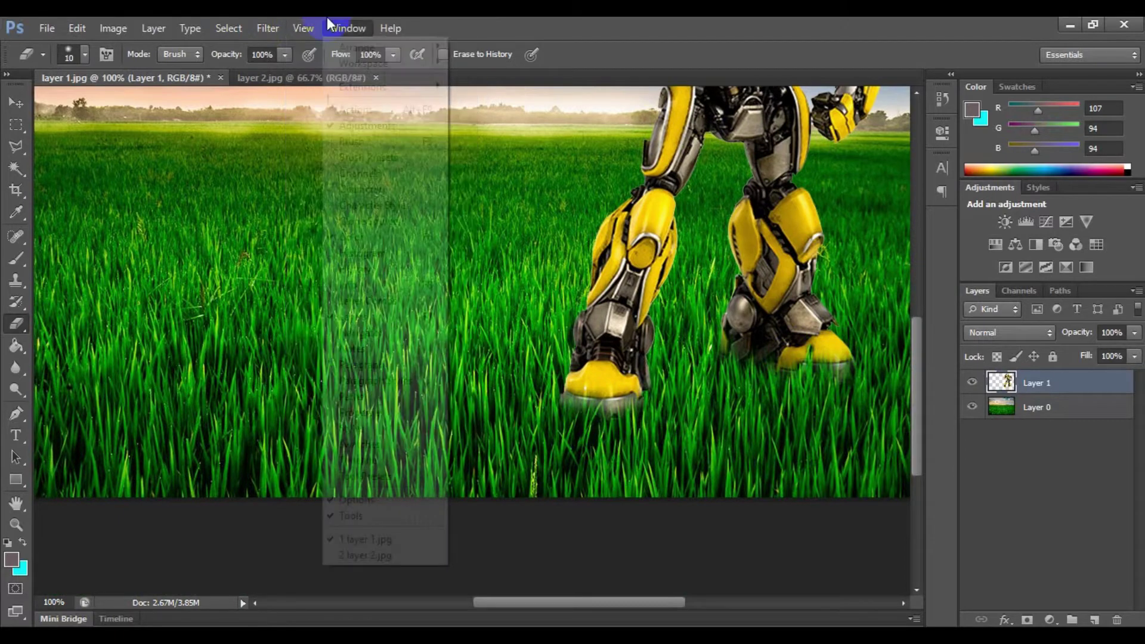
{"action": "left_click", "coordinate": [358, 267]}
{"action": "left_click", "coordinate": [803, 133]}
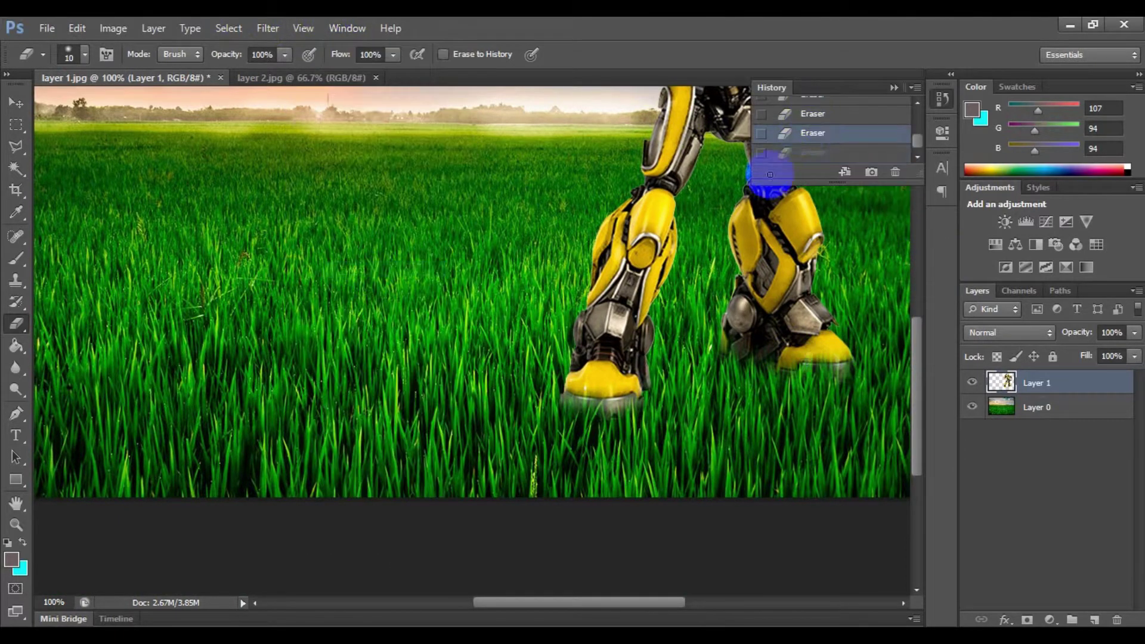
Step: Erase thin grass-blade strokes across the lower edge of the rear foot with a soft 5 px Eraser
{"action": "right_click", "coordinate": [734, 394]}
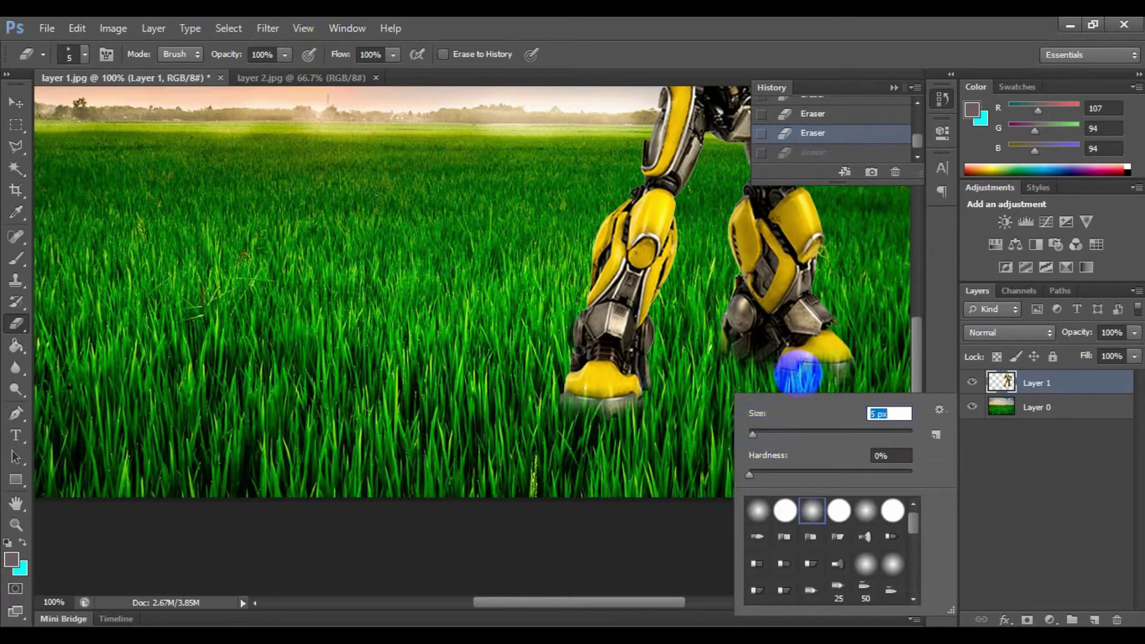
{"action": "left_click_drag", "start_coordinate": [803, 360], "coordinate": [814, 396]}
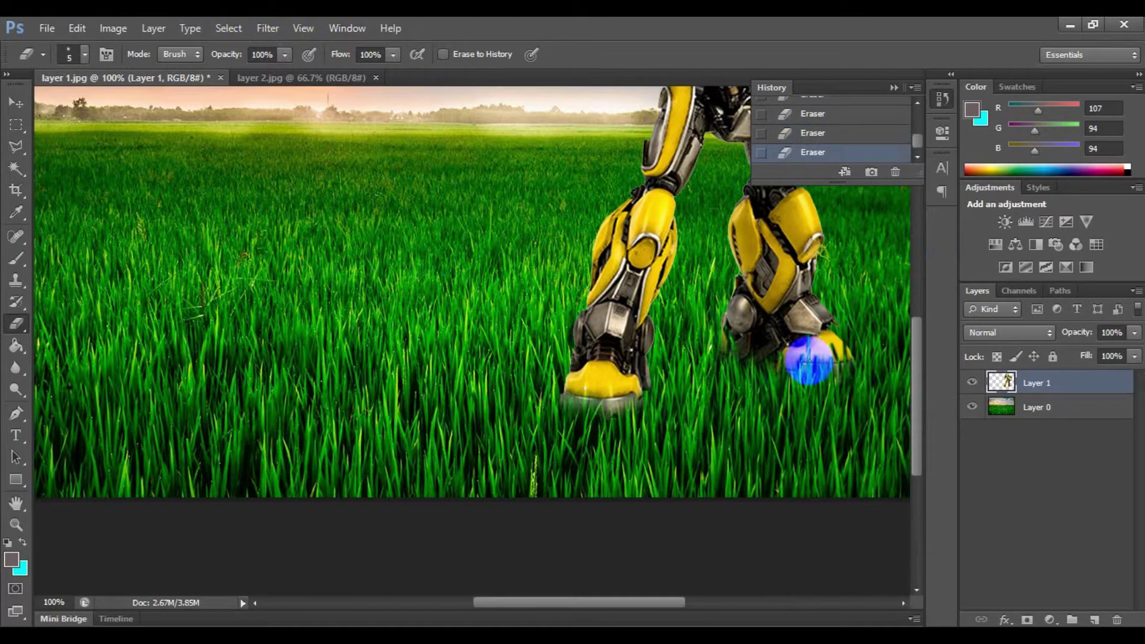
{"action": "left_click_drag", "start_coordinate": [800, 367], "coordinate": [830, 379]}
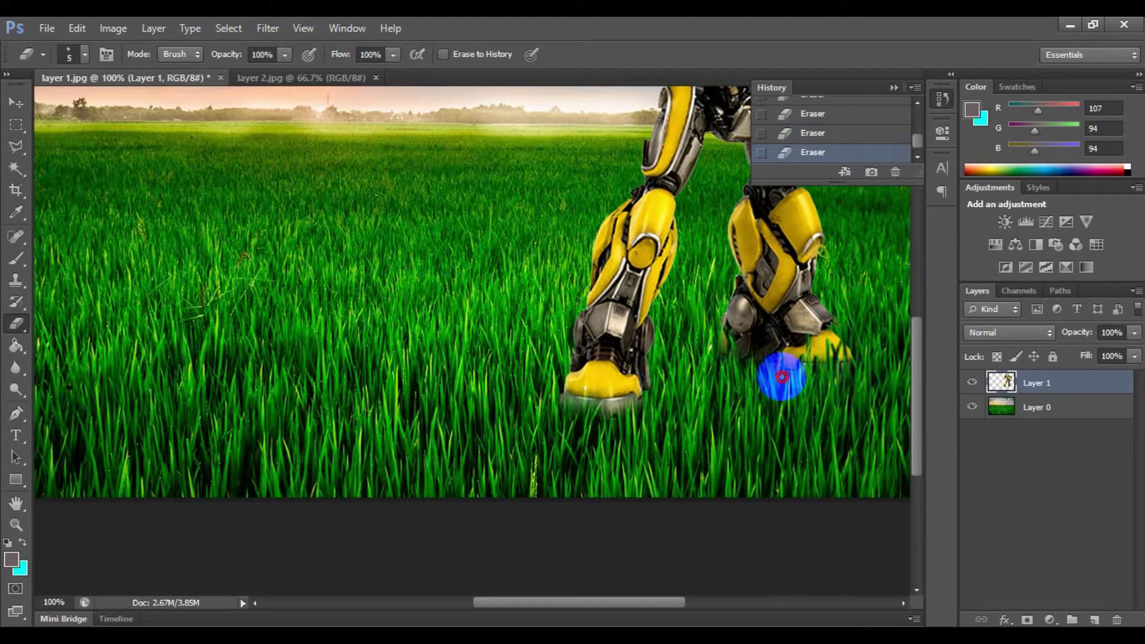
Step: Erase grass-like gaps along the lower edge of the front foot with a soft 11 px Eraser
{"action": "right_click", "coordinate": [597, 440]}
{"action": "left_click_drag", "start_coordinate": [671, 445], "coordinate": [678, 445]}
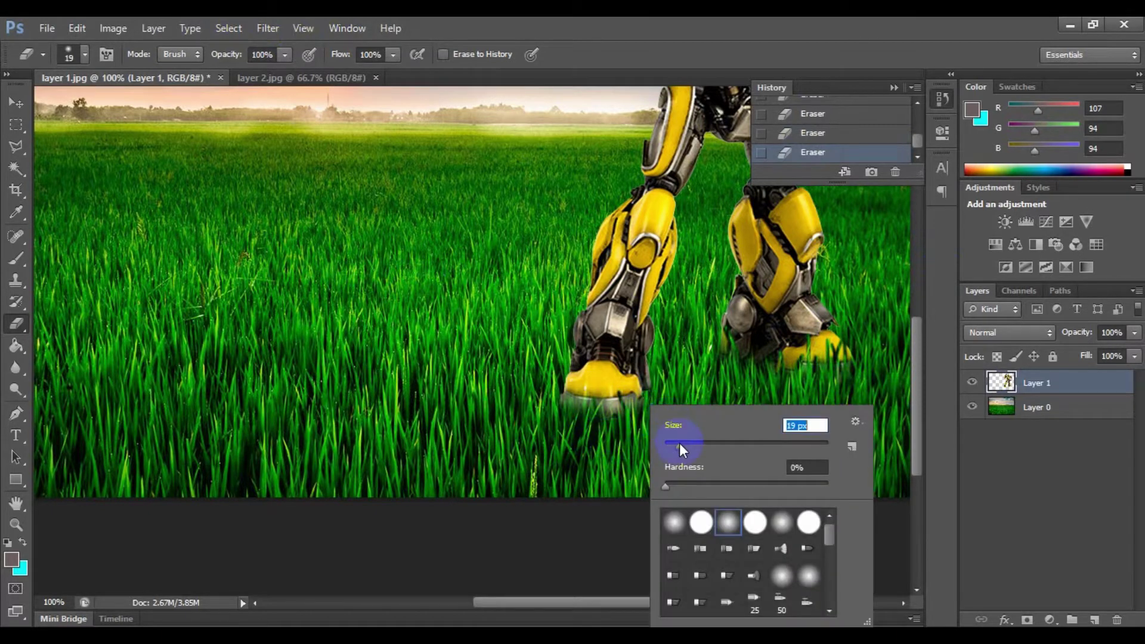
{"action": "left_click", "coordinate": [621, 434]}
{"action": "mouse_move", "coordinate": [617, 403]}
{"action": "left_mouse_down"}
{"action": "mouse_move", "coordinate": [623, 436]}
{"action": "mouse_move", "coordinate": [653, 381]}
{"action": "mouse_move", "coordinate": [595, 445]}
{"action": "mouse_move", "coordinate": [563, 442]}
{"action": "mouse_move", "coordinate": [569, 366]}
{"action": "mouse_move", "coordinate": [575, 436]}
{"action": "mouse_move", "coordinate": [567, 408]}
{"action": "mouse_move", "coordinate": [617, 423]}
{"action": "mouse_move", "coordinate": [624, 379]}
{"action": "mouse_move", "coordinate": [637, 381]}
{"action": "mouse_move", "coordinate": [612, 379]}
{"action": "mouse_move", "coordinate": [598, 409]}
{"action": "mouse_move", "coordinate": [663, 412]}
{"action": "mouse_move", "coordinate": [642, 335]}
{"action": "mouse_move", "coordinate": [666, 411]}
{"action": "mouse_move", "coordinate": [558, 385]}
{"action": "mouse_move", "coordinate": [571, 348]}
{"action": "mouse_move", "coordinate": [574, 359]}
{"action": "mouse_move", "coordinate": [568, 313]}
{"action": "mouse_move", "coordinate": [619, 376]}
{"action": "mouse_move", "coordinate": [651, 391]}
{"action": "mouse_move", "coordinate": [652, 330]}
{"action": "mouse_move", "coordinate": [694, 384]}
{"action": "mouse_move", "coordinate": [719, 378]}
{"action": "mouse_move", "coordinate": [737, 325]}
{"action": "mouse_move", "coordinate": [724, 337]}
{"action": "mouse_move", "coordinate": [695, 316]}
{"action": "mouse_move", "coordinate": [743, 383]}
{"action": "mouse_move", "coordinate": [710, 406]}
{"action": "mouse_move", "coordinate": [665, 405]}
{"action": "mouse_move", "coordinate": [704, 399]}
{"action": "left_mouse_up"}
{"action": "key", "text": "ctrl+minus"}
{"action": "key", "text": "ctrl+minus"}
{"action": "key", "text": "ctrl+plus"}
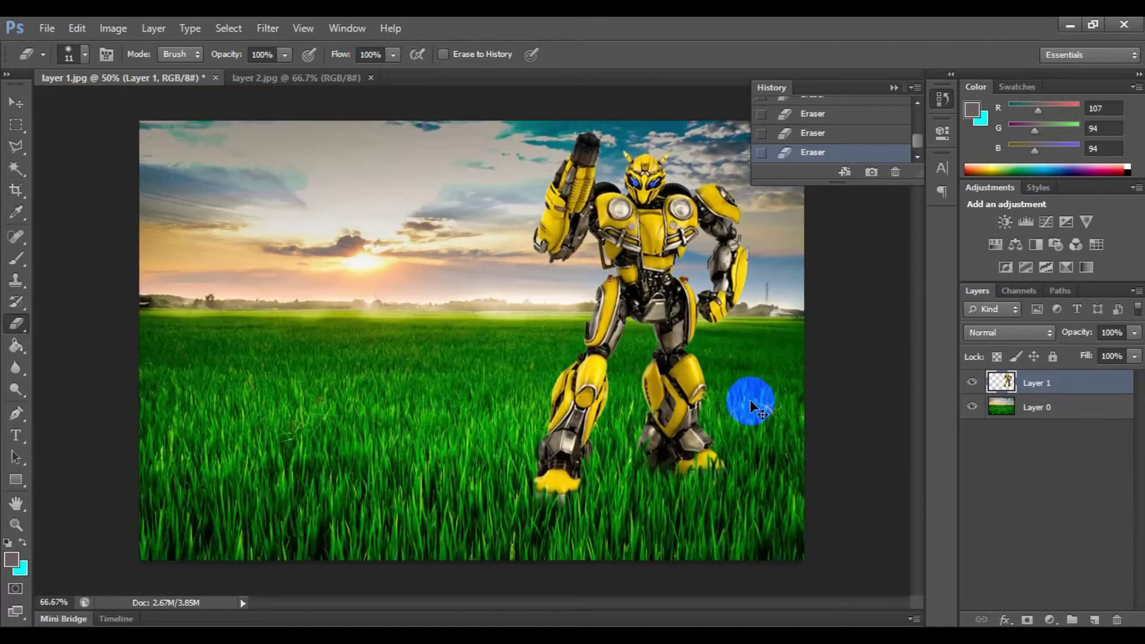
Step: Duplicate Layer 1 as Layer 1 copy and dock the History panel alongside the Layers panel
{"action": "left_click", "coordinate": [12, 149]}
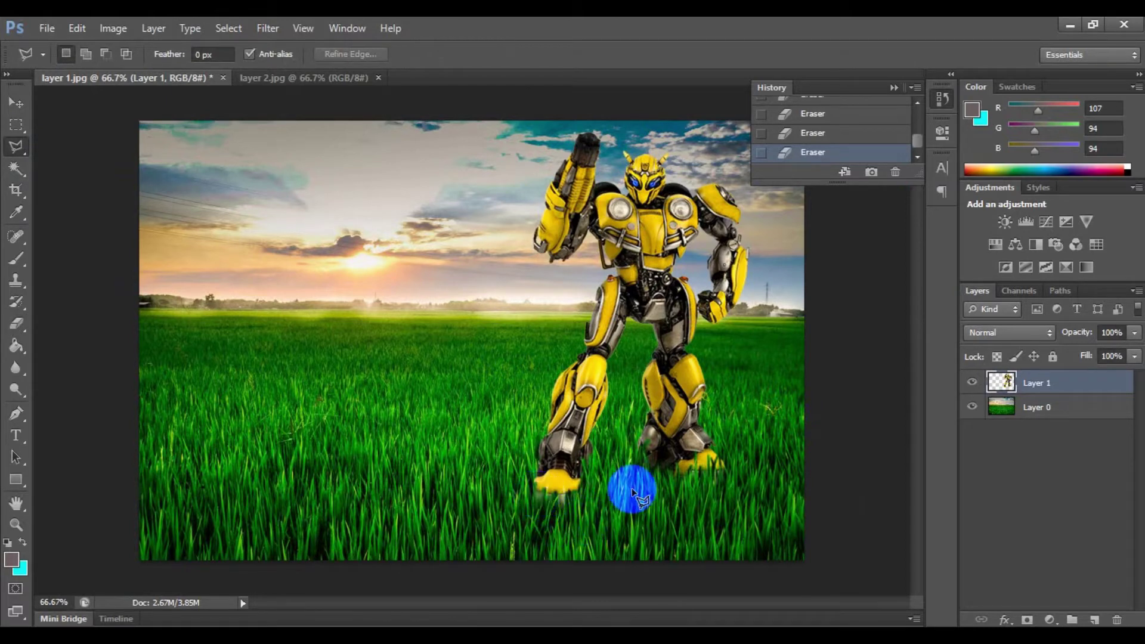
{"action": "right_click", "coordinate": [1080, 385]}
{"action": "left_click", "coordinate": [1007, 113]}
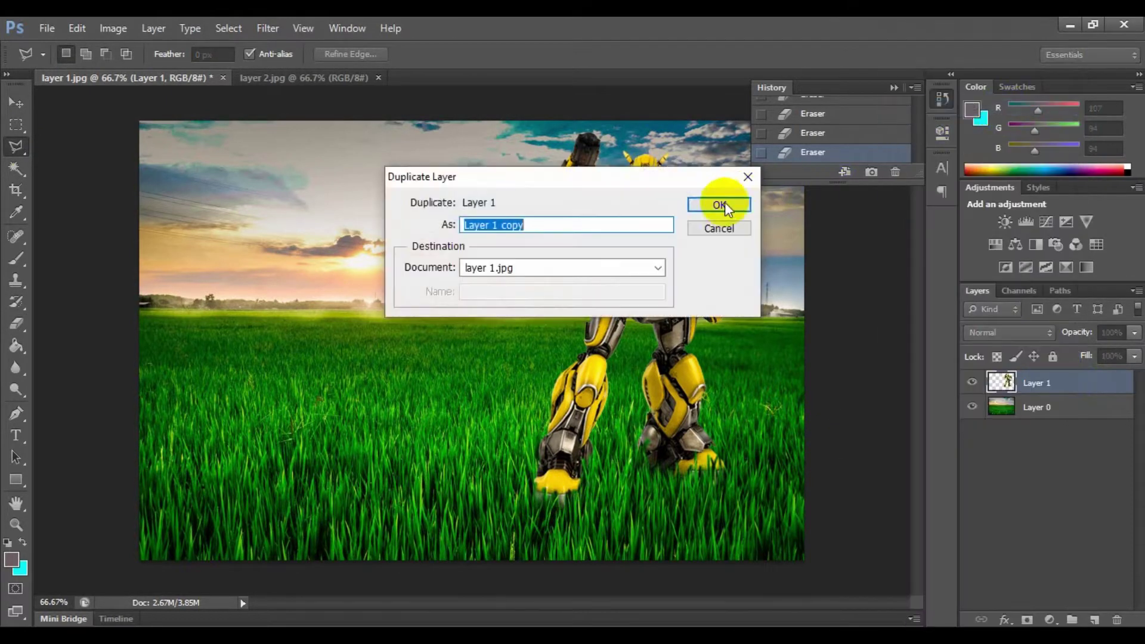
{"action": "left_click", "coordinate": [724, 202]}
{"action": "left_click_drag", "start_coordinate": [849, 88], "coordinate": [1063, 291]}
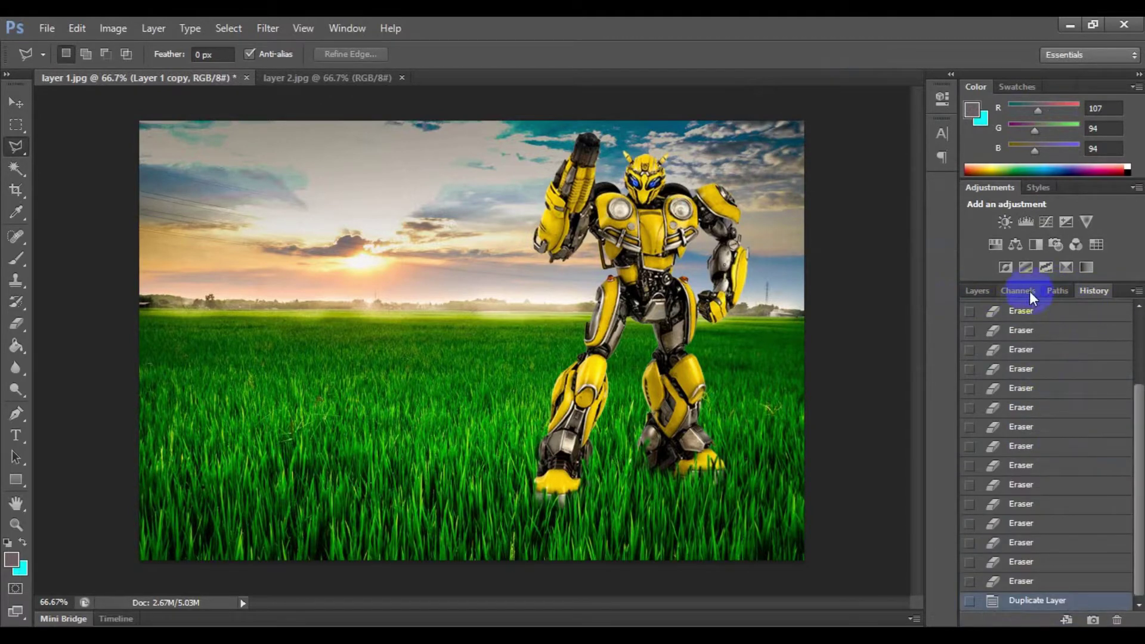
{"action": "left_click", "coordinate": [979, 291]}
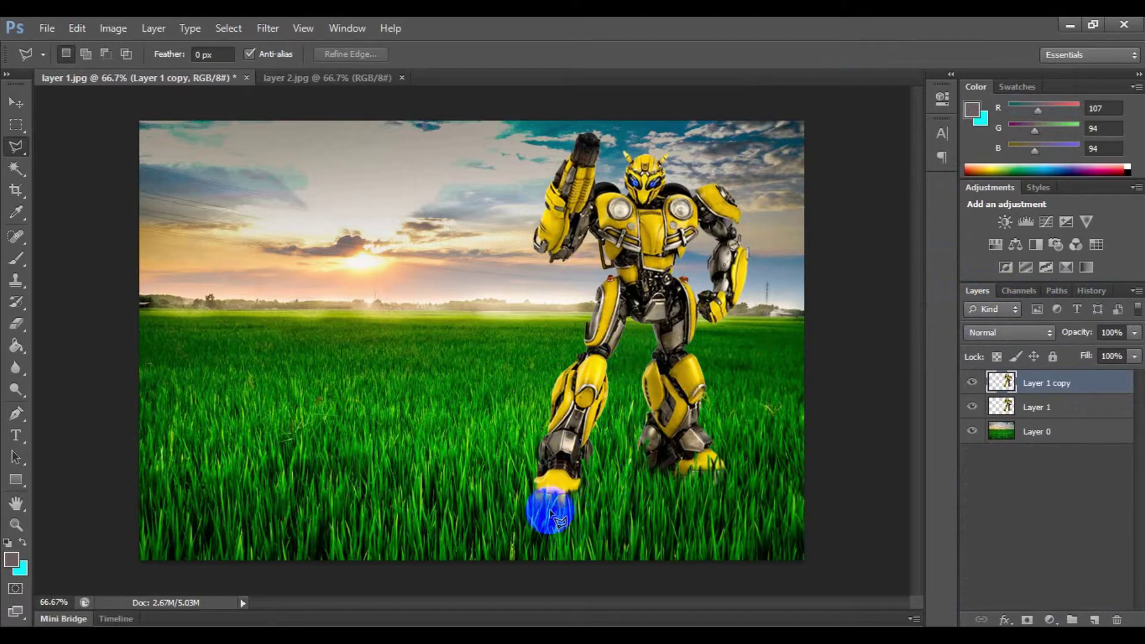
Step: Draw a polygonal lasso selection from the front foot across the grass beyond the canvas edge and back through the rear foot
{"action": "mouse_move", "coordinate": [544, 511]}
{"action": "left_mouse_down"}
{"action": "mouse_move", "coordinate": [602, 582]}
{"action": "mouse_move", "coordinate": [623, 573]}
{"action": "mouse_move", "coordinate": [714, 583]}
{"action": "left_mouse_up"}
{"action": "left_click", "coordinate": [707, 584]}
{"action": "left_click", "coordinate": [846, 564]}
{"action": "left_click", "coordinate": [863, 459]}
{"action": "left_click", "coordinate": [828, 497]}
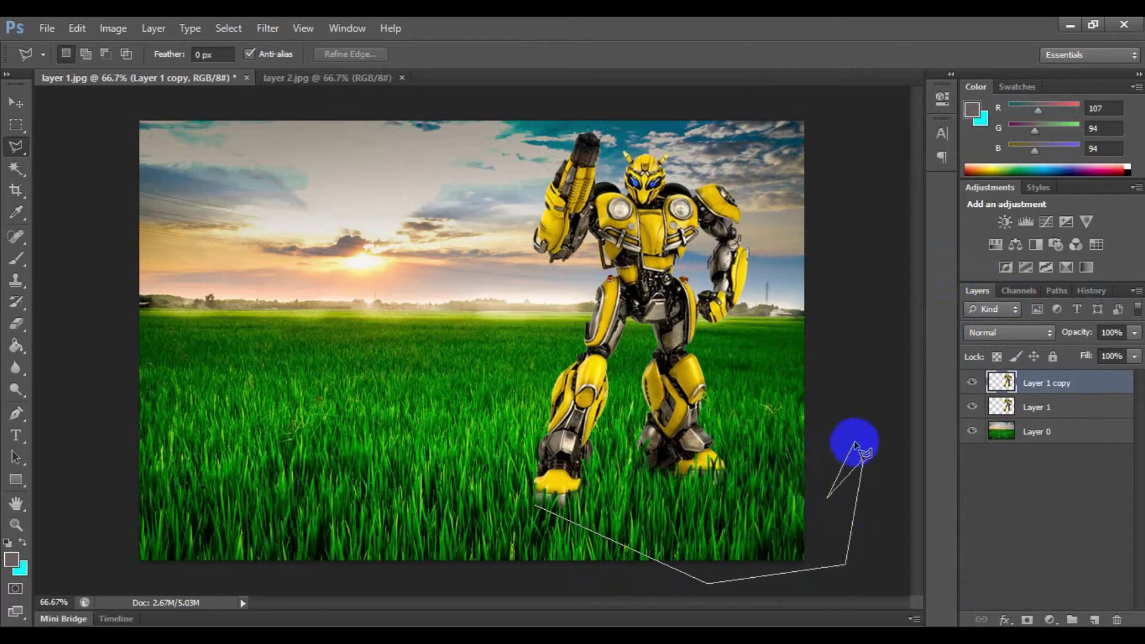
{"action": "left_click", "coordinate": [848, 443]}
{"action": "left_click", "coordinate": [714, 452]}
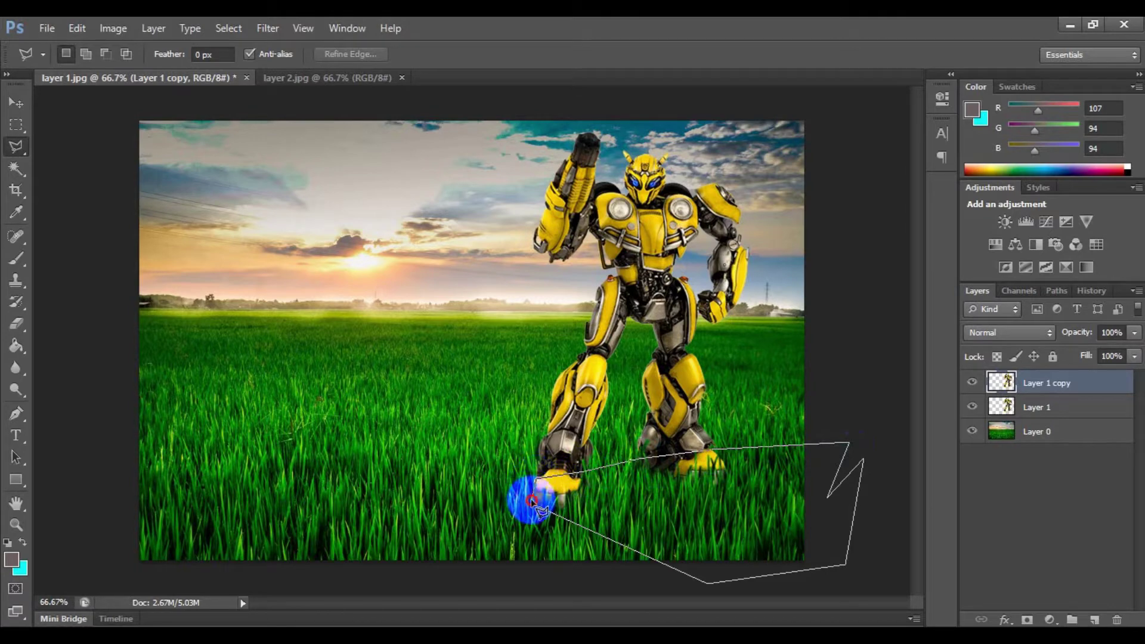
Step: Choose the Paint Bucket tool and set the foreground colour to black (000000)
{"action": "left_click", "coordinate": [16, 347]}
{"action": "left_click", "coordinate": [11, 559]}
{"action": "left_click_drag", "start_coordinate": [462, 368], "coordinate": [591, 385]}
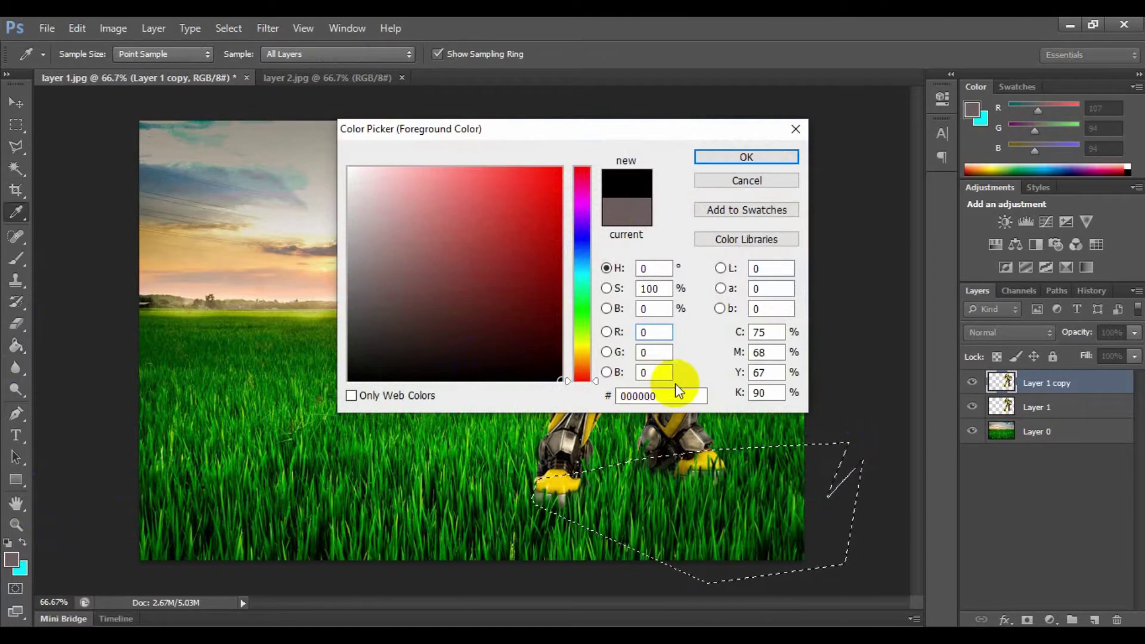
{"action": "left_click", "coordinate": [733, 154]}
Step: Create a new layer, fill the lasso selection on it with black and deselect
{"action": "left_click", "coordinate": [861, 503]}
{"action": "left_click", "coordinate": [718, 490]}
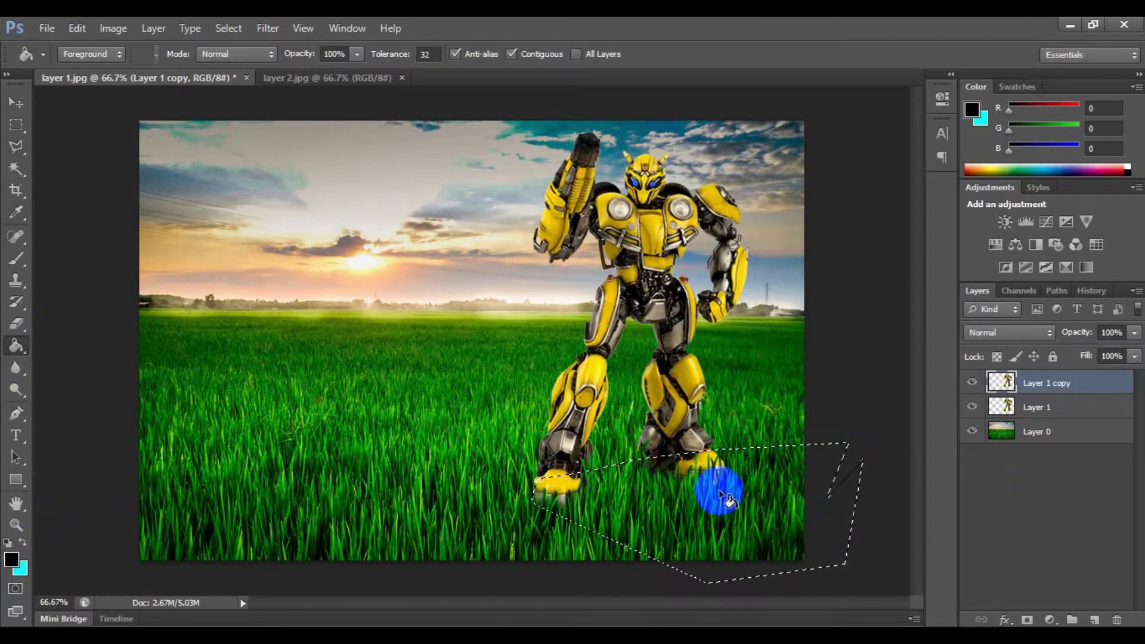
{"action": "key", "text": "ctrl+shift+n"}
{"action": "key", "text": "Return"}
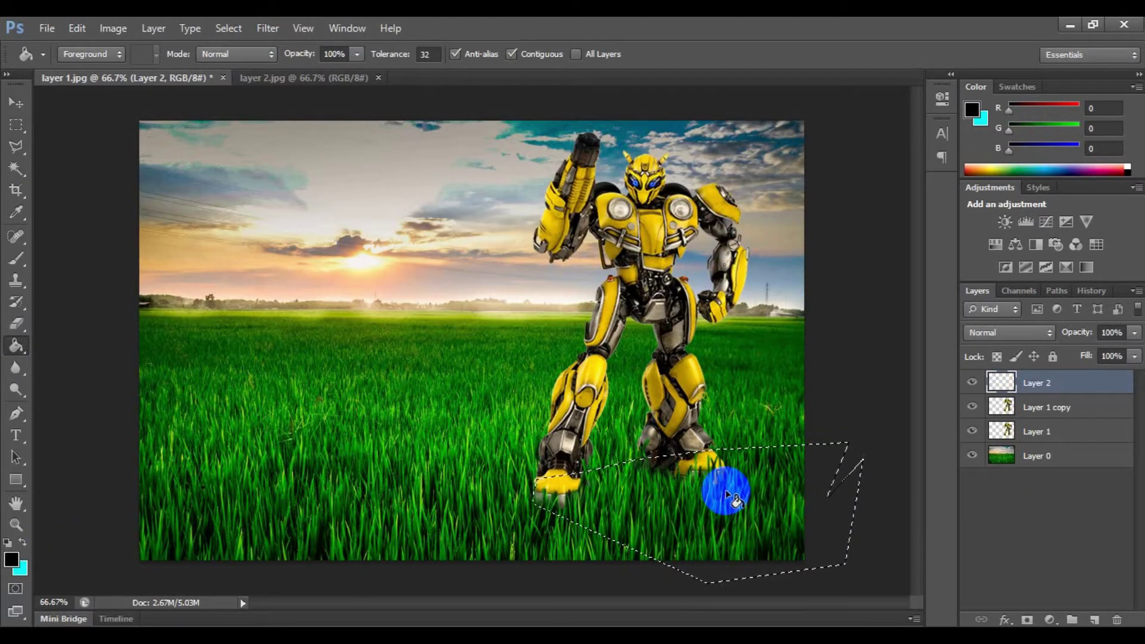
{"action": "left_click", "coordinate": [733, 498]}
{"action": "left_click", "coordinate": [16, 124]}
{"action": "key", "text": "ctrl+d"}
Step: Reorder the layers so that Layer 2 lies directly beneath Layer 1, and delete Layer 1 copy
{"action": "left_click_drag", "start_coordinate": [1049, 410], "coordinate": [1060, 387]}
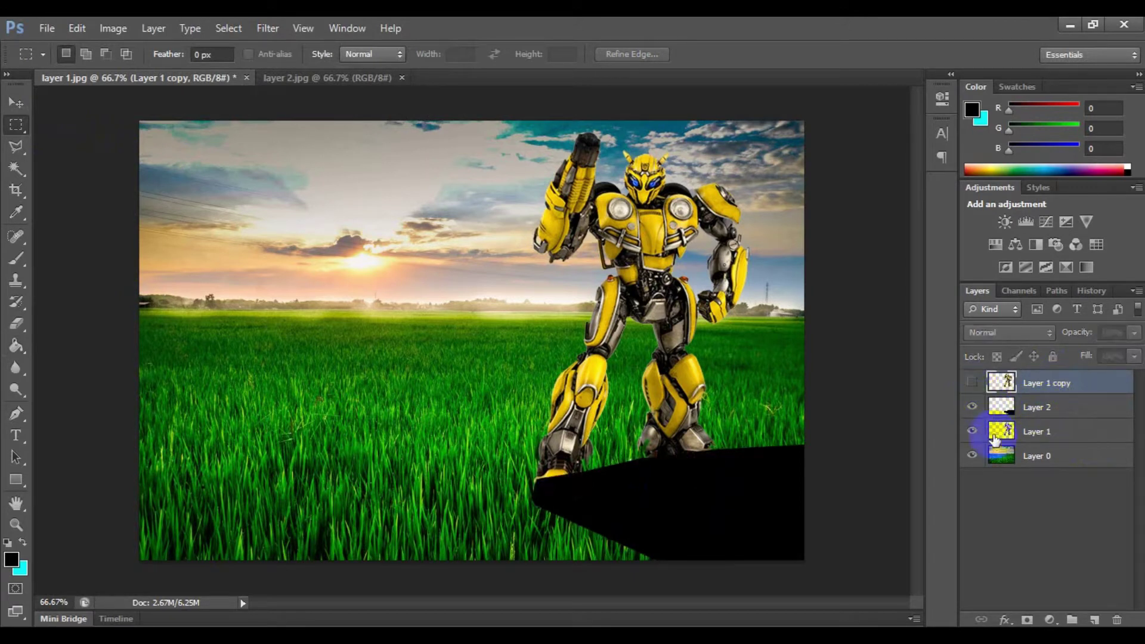
{"action": "left_click", "coordinate": [1038, 413]}
{"action": "left_click_drag", "start_coordinate": [1047, 432], "coordinate": [1050, 394]}
{"action": "left_click", "coordinate": [1109, 382]}
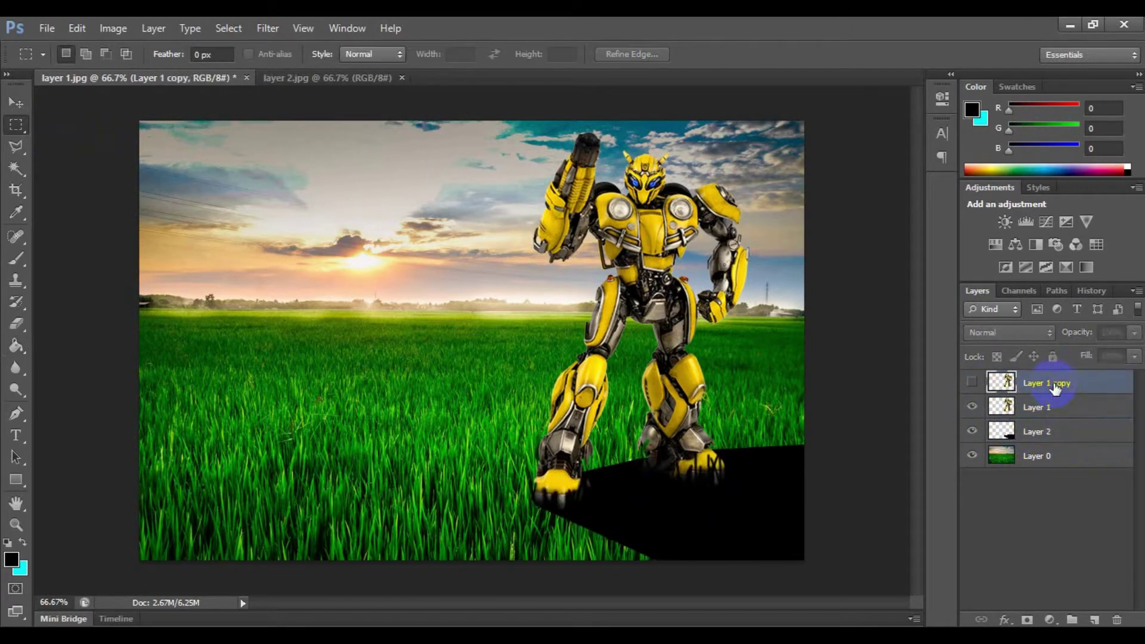
{"action": "key", "text": "Delete"}
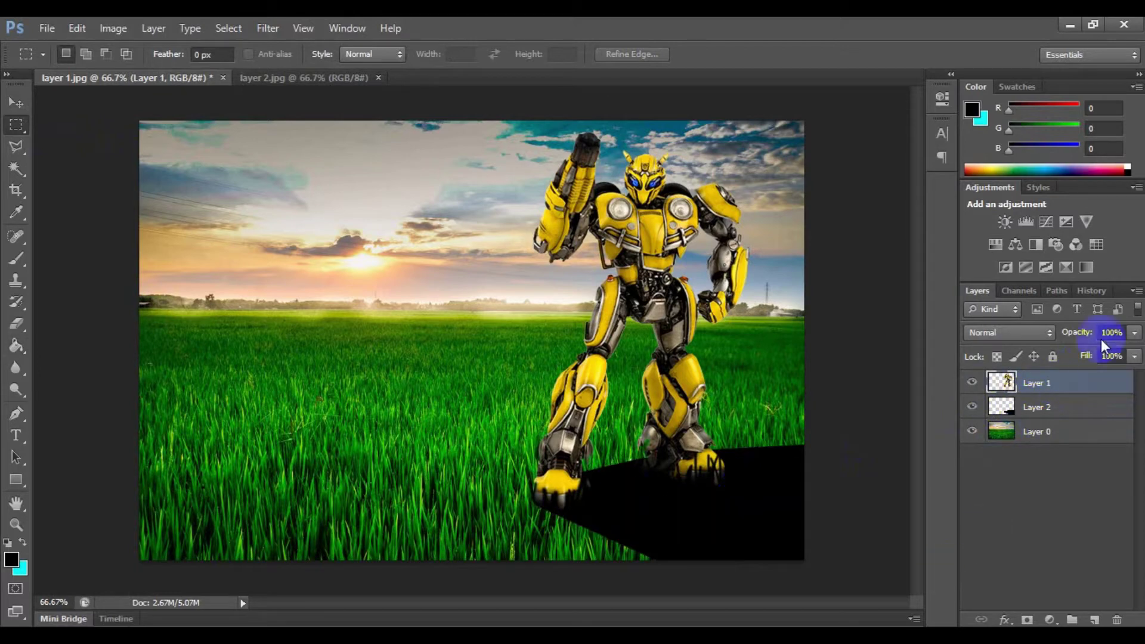
Step: Lower the opacity of the black shape on Layer 2 to 37%
{"action": "left_click_drag", "start_coordinate": [1086, 349], "coordinate": [1061, 355]}
{"action": "left_click", "coordinate": [1103, 407]}
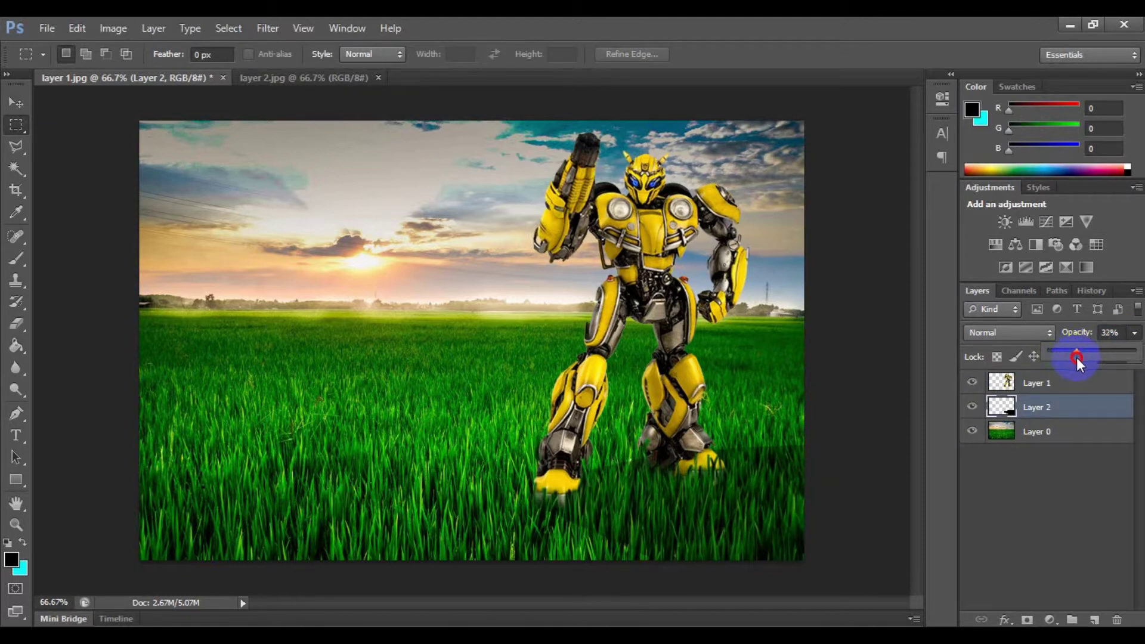
{"action": "left_click_drag", "start_coordinate": [1080, 357], "coordinate": [1081, 357]}
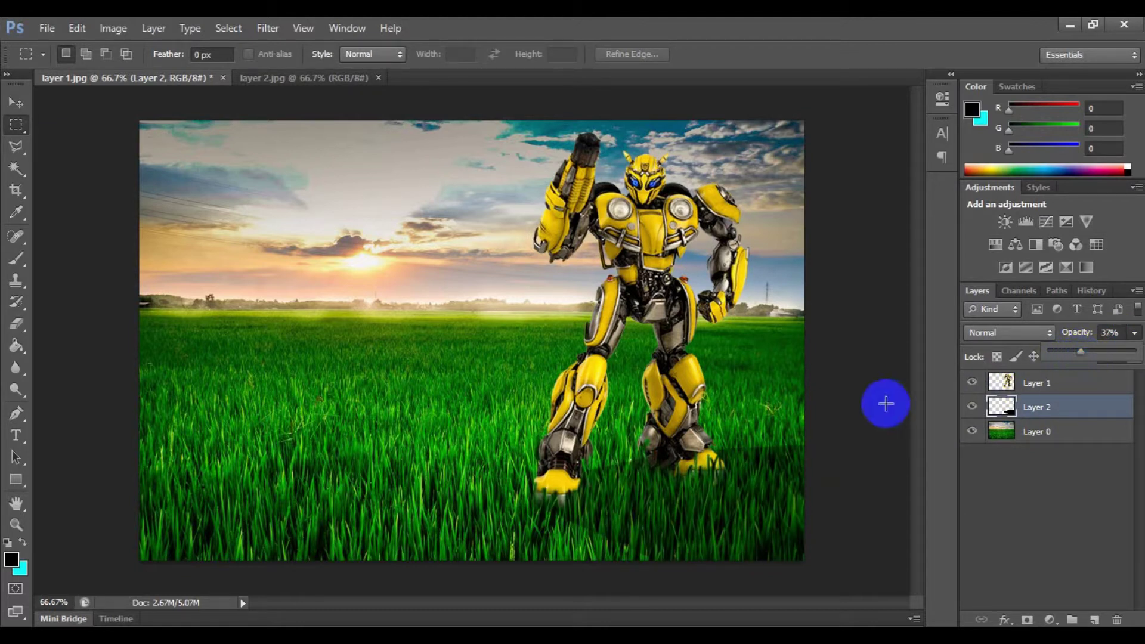
Step: Cut a narrow wedge out of the Layer 2 shadow between the two feet with a polygonal lasso selection
{"action": "left_click", "coordinate": [16, 147]}
{"action": "left_click", "coordinate": [586, 479]}
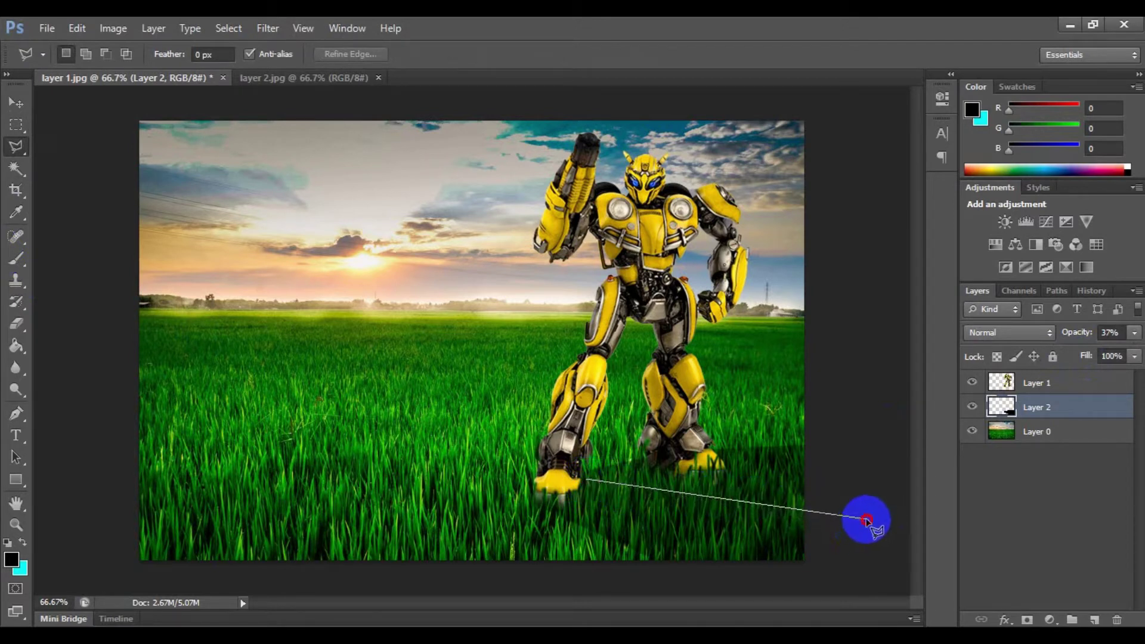
{"action": "left_click", "coordinate": [865, 519]}
{"action": "left_click", "coordinate": [661, 472]}
{"action": "left_click", "coordinate": [619, 444]}
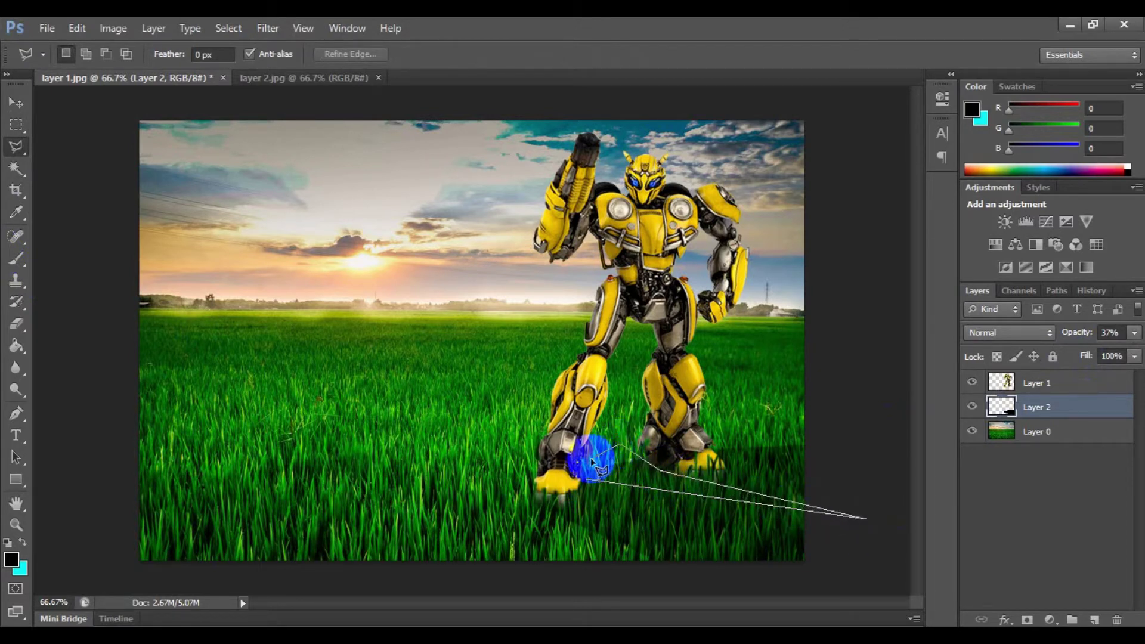
{"action": "left_click", "coordinate": [586, 481]}
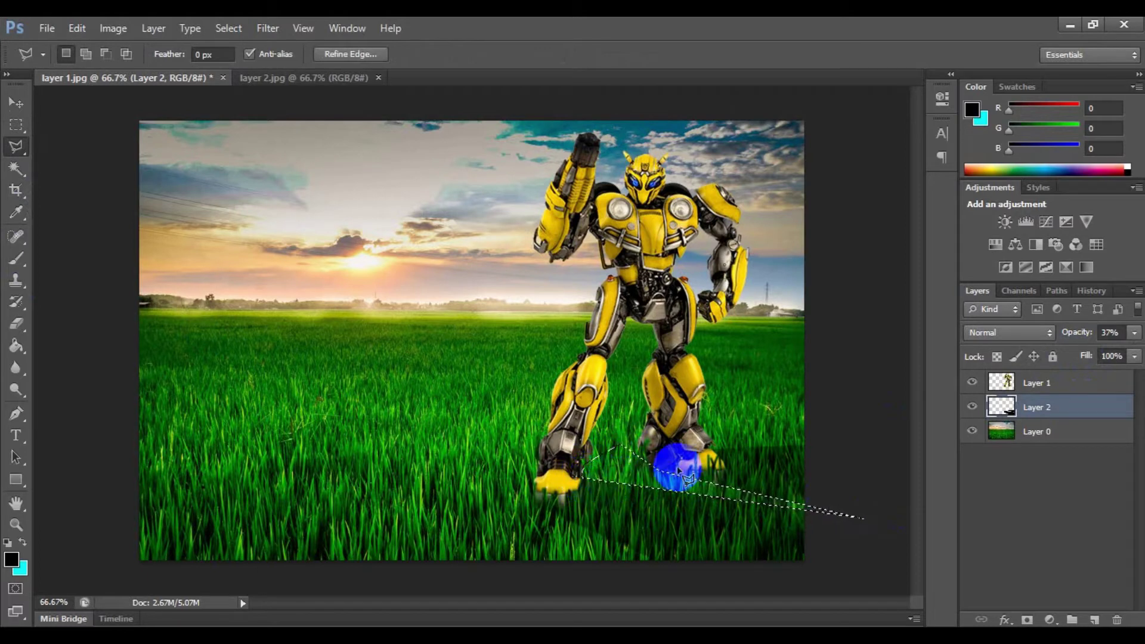
Step: Trim the upper edge of the shadow beside the rear foot with a polygonal lasso selection and deselect
{"action": "left_click", "coordinate": [708, 443]}
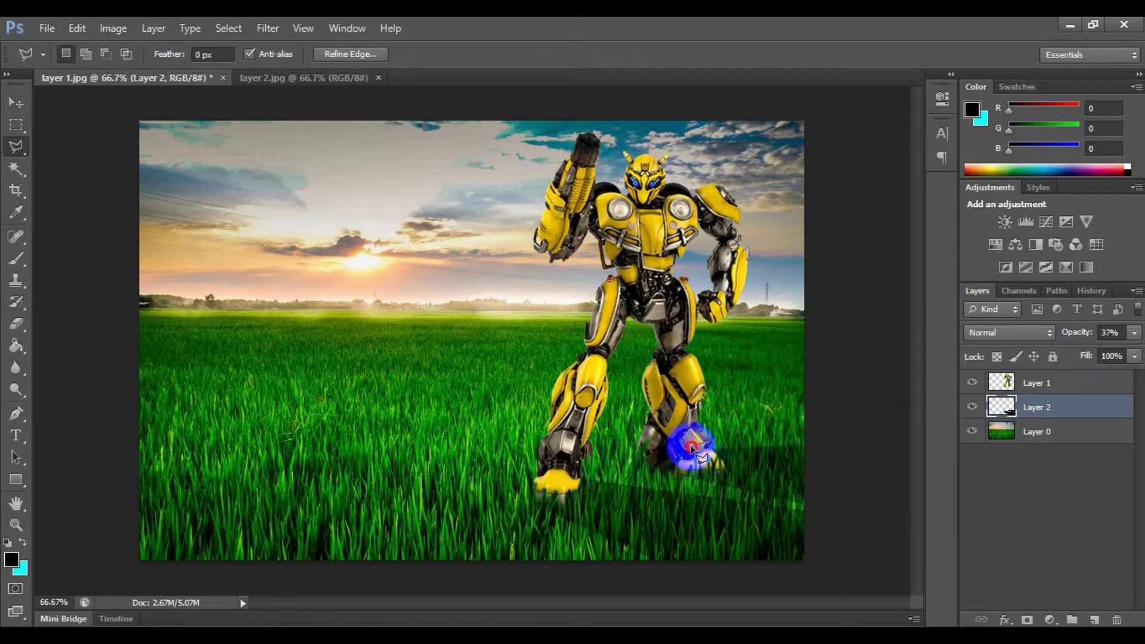
{"action": "left_click", "coordinate": [853, 465]}
{"action": "left_click", "coordinate": [844, 425]}
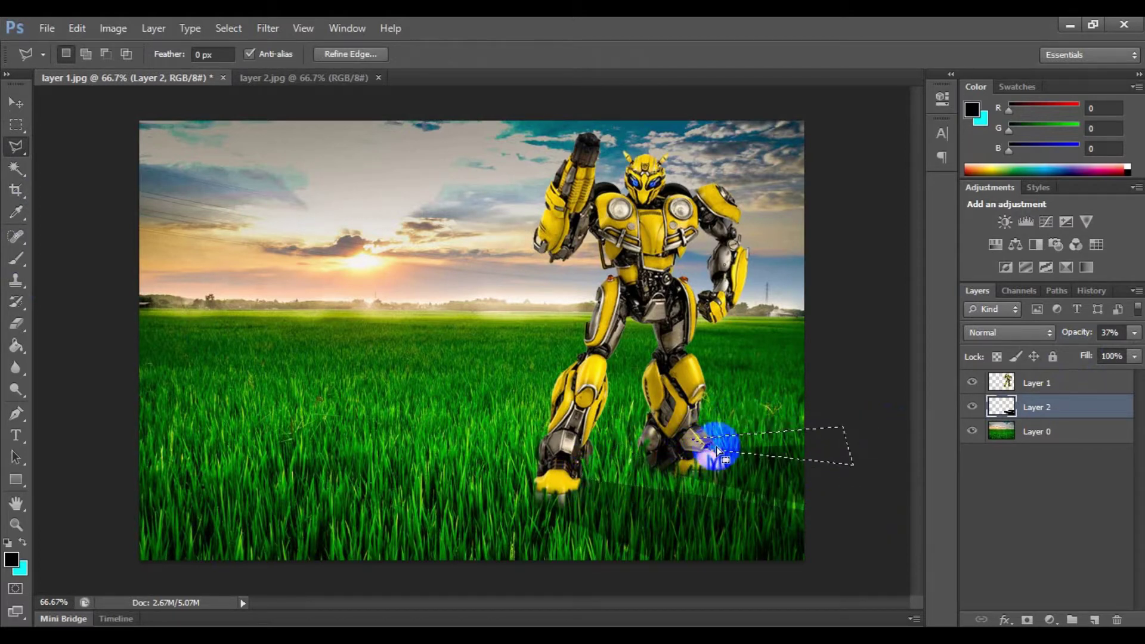
{"action": "left_click", "coordinate": [718, 451]}
{"action": "left_click", "coordinate": [880, 424]}
{"action": "double_click", "coordinate": [894, 486]}
{"action": "left_click", "coordinate": [561, 268]}
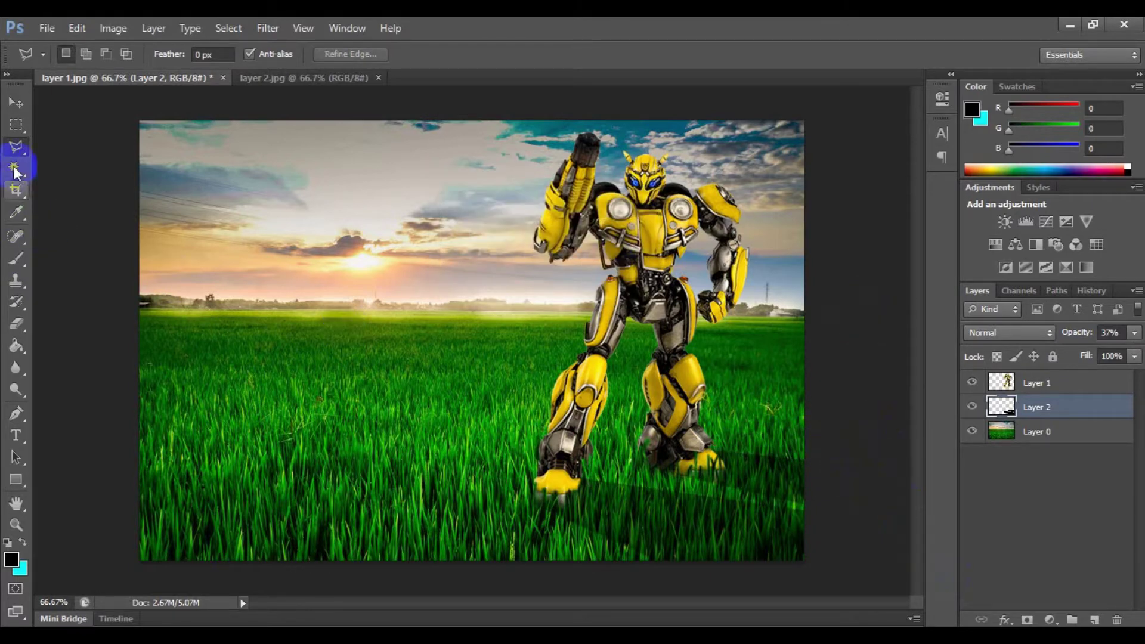
Step: Draw a polygonal lasso selection around the front foot and its shadow, reaching beyond the canvas edge
{"action": "left_click", "coordinate": [556, 514]}
{"action": "left_click", "coordinate": [618, 541]}
{"action": "left_click", "coordinate": [658, 541]}
{"action": "left_click", "coordinate": [714, 571]}
{"action": "left_click", "coordinate": [893, 587]}
{"action": "left_click", "coordinate": [866, 543]}
{"action": "left_click", "coordinate": [772, 509]}
{"action": "left_click", "coordinate": [678, 498]}
{"action": "left_click", "coordinate": [656, 484]}
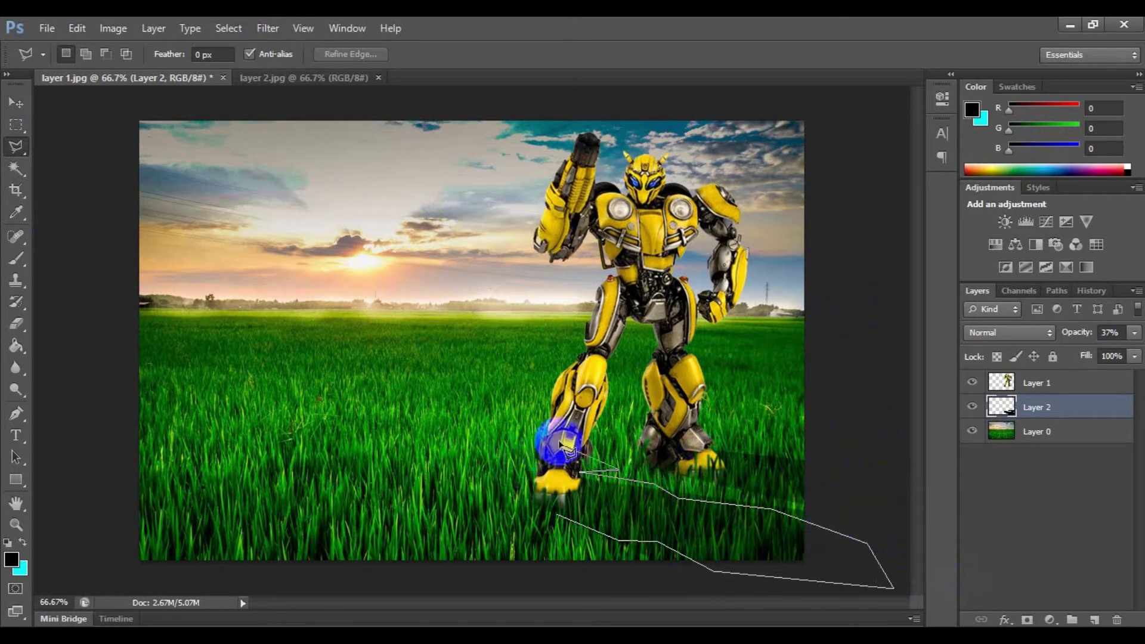
{"action": "left_click", "coordinate": [518, 437]}
{"action": "left_click", "coordinate": [506, 488]}
{"action": "left_click", "coordinate": [554, 516]}
Step: Invert the selection, delete the remaining shadow outside the front foot's strip on Layer 2 and deselect
{"action": "left_click", "coordinate": [230, 31]}
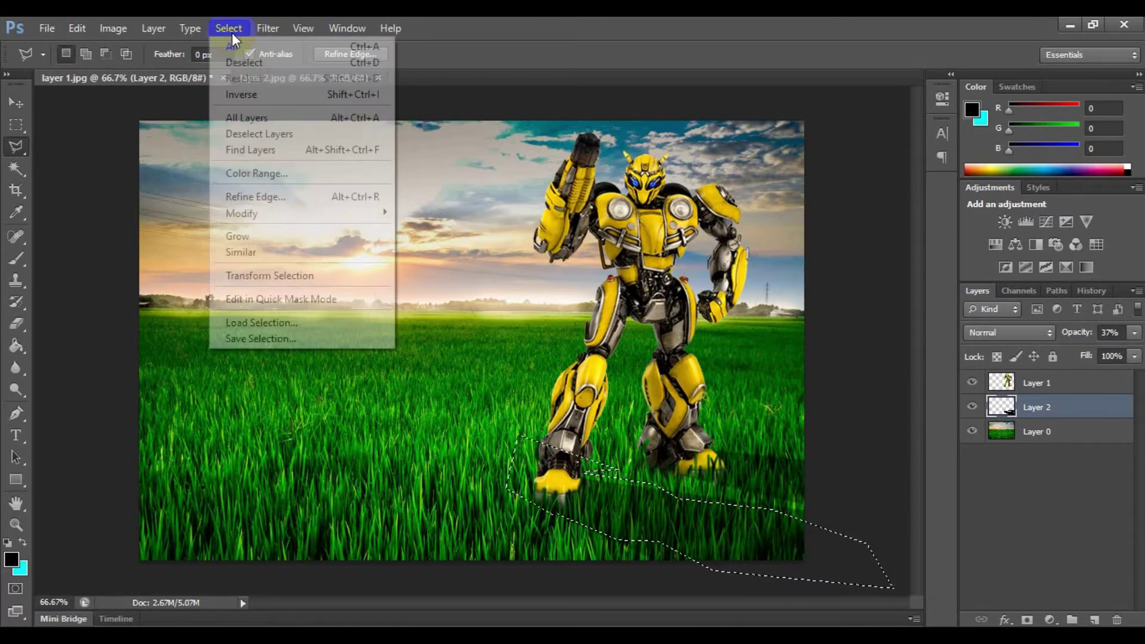
{"action": "left_click", "coordinate": [276, 98]}
{"action": "left_click", "coordinate": [868, 472]}
{"action": "double_click", "coordinate": [769, 453]}
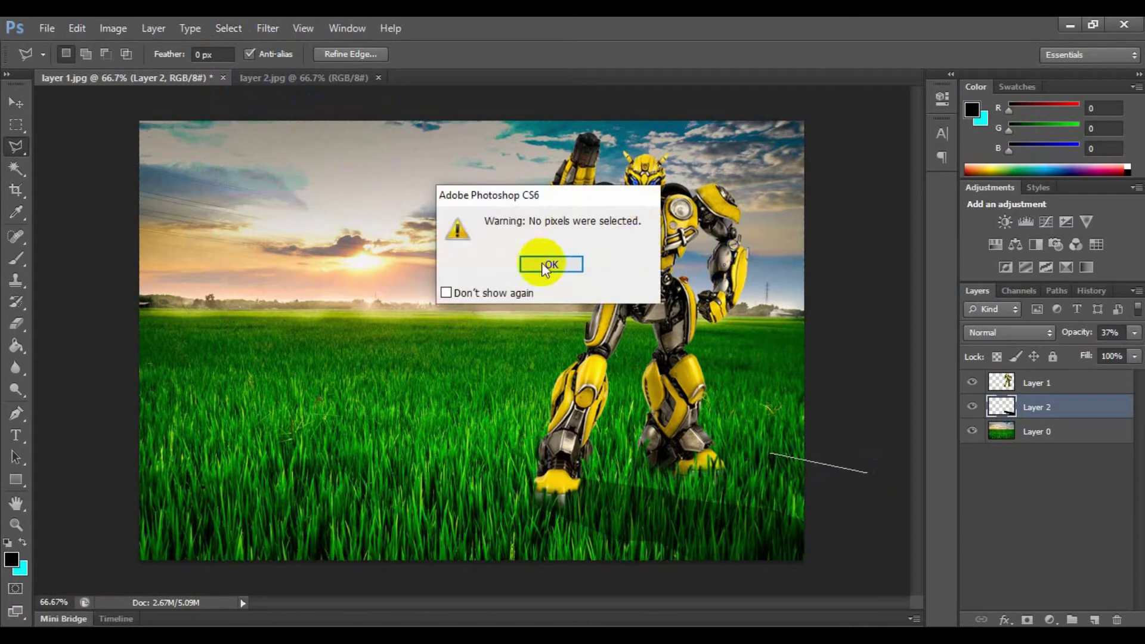
{"action": "left_click", "coordinate": [557, 270]}
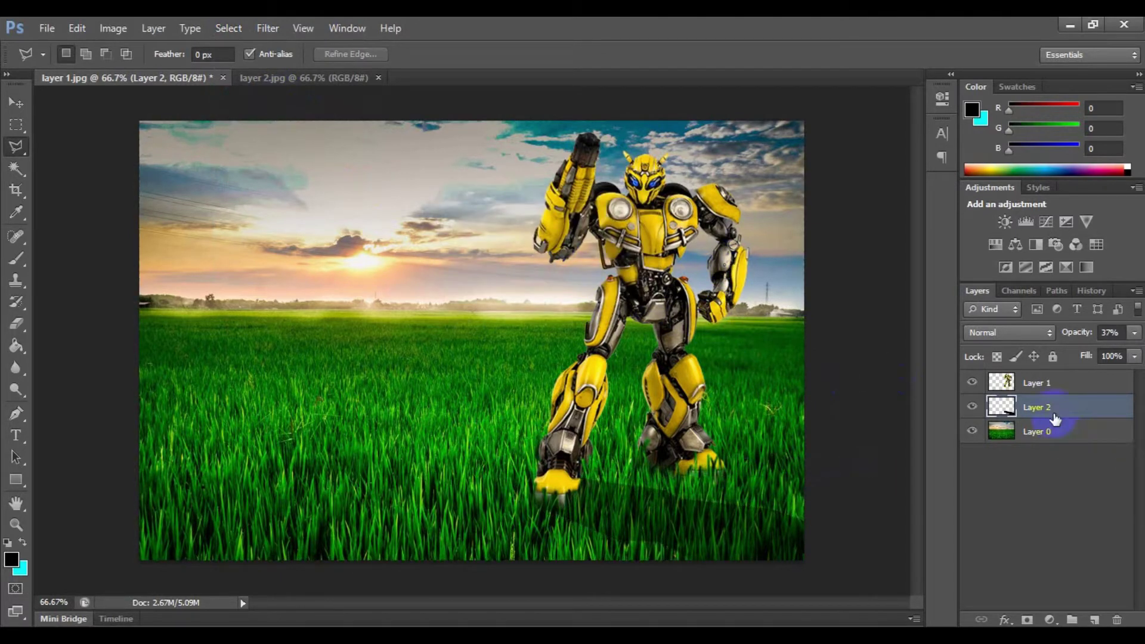
Step: Duplicate Layer 2 as Layer 2 copy and move the copied shadow towards the rear foot
{"action": "right_click", "coordinate": [1043, 399]}
{"action": "left_click", "coordinate": [928, 118]}
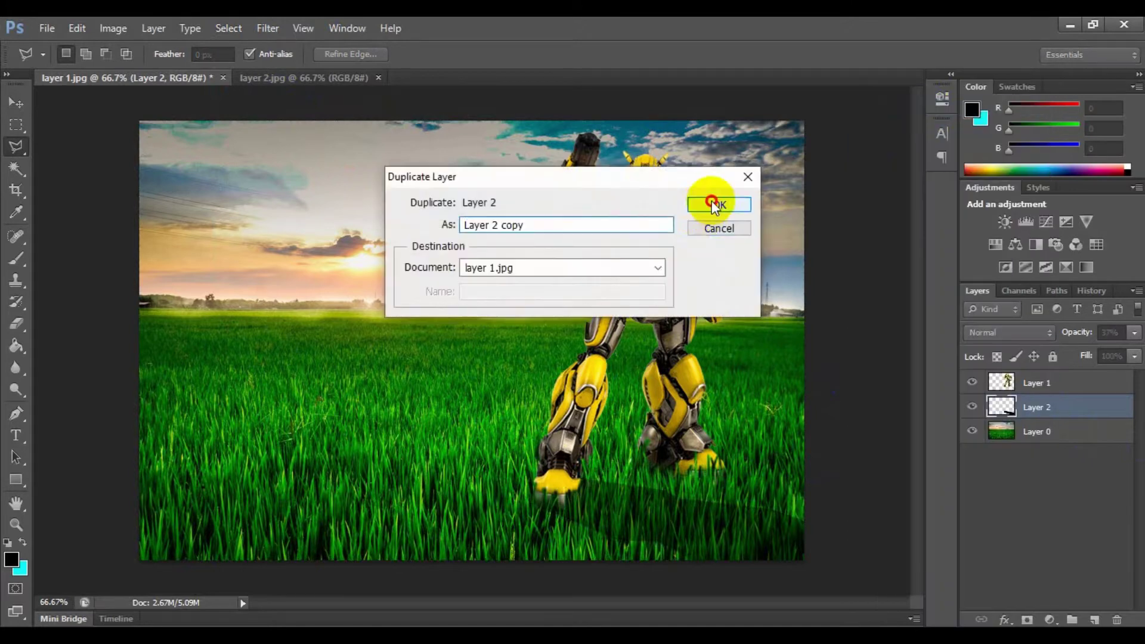
{"action": "left_click", "coordinate": [712, 198]}
{"action": "left_click", "coordinate": [15, 107]}
{"action": "left_click_drag", "start_coordinate": [593, 503], "coordinate": [698, 470]}
Step: Free-transform Layer 2 copy to about 87.32% size and -1.45° rotation, aligned with the rear foot
{"action": "key", "text": "ctrl+t"}
{"action": "left_click_drag", "start_coordinate": [817, 532], "coordinate": [807, 554]}
{"action": "left_click_drag", "start_coordinate": [647, 544], "coordinate": [668, 529]}
{"action": "left_click_drag", "start_coordinate": [753, 488], "coordinate": [735, 470]}
{"action": "left_click_drag", "start_coordinate": [885, 399], "coordinate": [892, 485]}
{"action": "left_click_drag", "start_coordinate": [808, 480], "coordinate": [822, 501]}
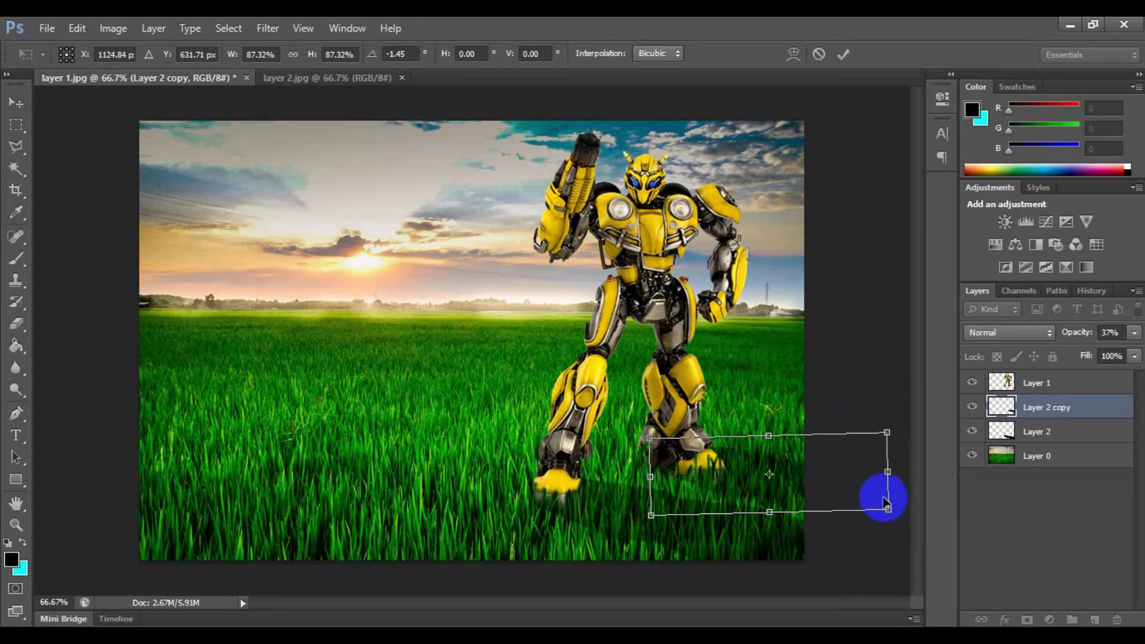
{"action": "key", "text": "Return"}
Step: Warp Layer 2 copy so the rear foot's shadow stretches outward past the canvas edge
{"action": "key", "text": "ctrl+t"}
{"action": "right_click", "coordinate": [770, 504]}
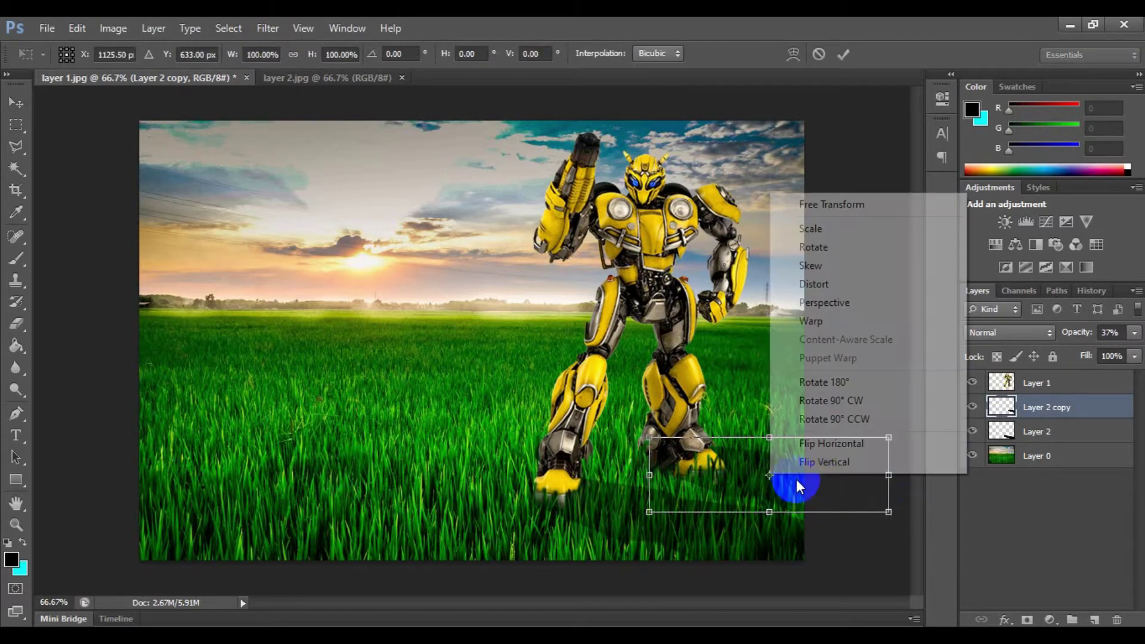
{"action": "left_click", "coordinate": [836, 320]}
{"action": "left_click_drag", "start_coordinate": [805, 508], "coordinate": [918, 558]}
{"action": "left_click_drag", "start_coordinate": [890, 438], "coordinate": [1126, 482]}
{"action": "key", "text": "Return"}
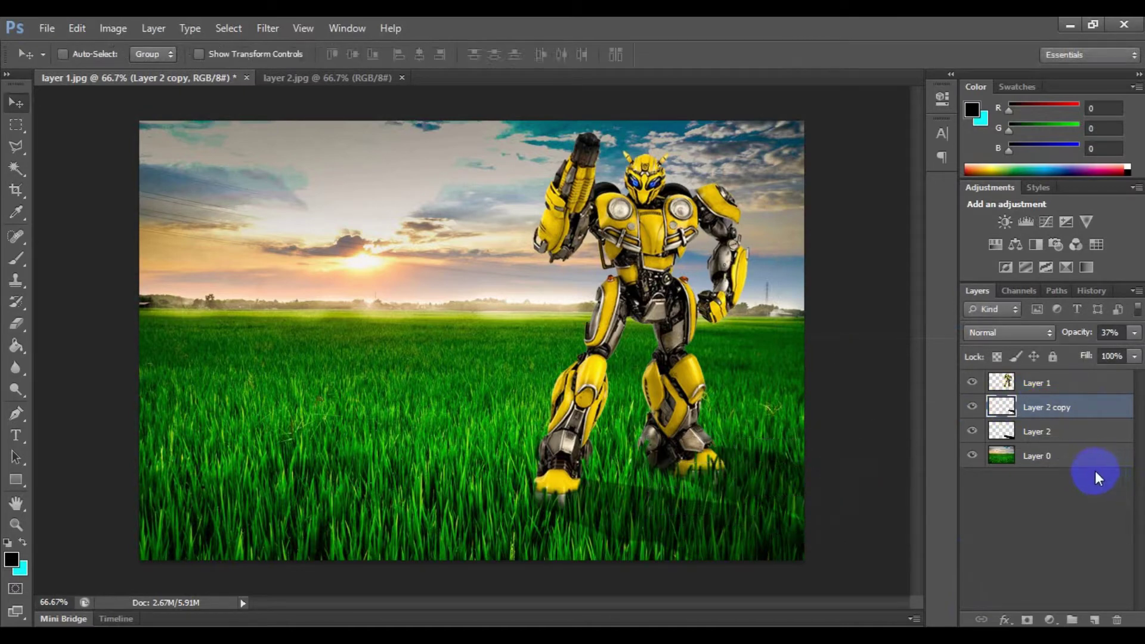
Step: Rotate the front foot's shadow on Layer 2 by about 7.01° and place it against the foot
{"action": "key", "text": "alt+bracketleft"}
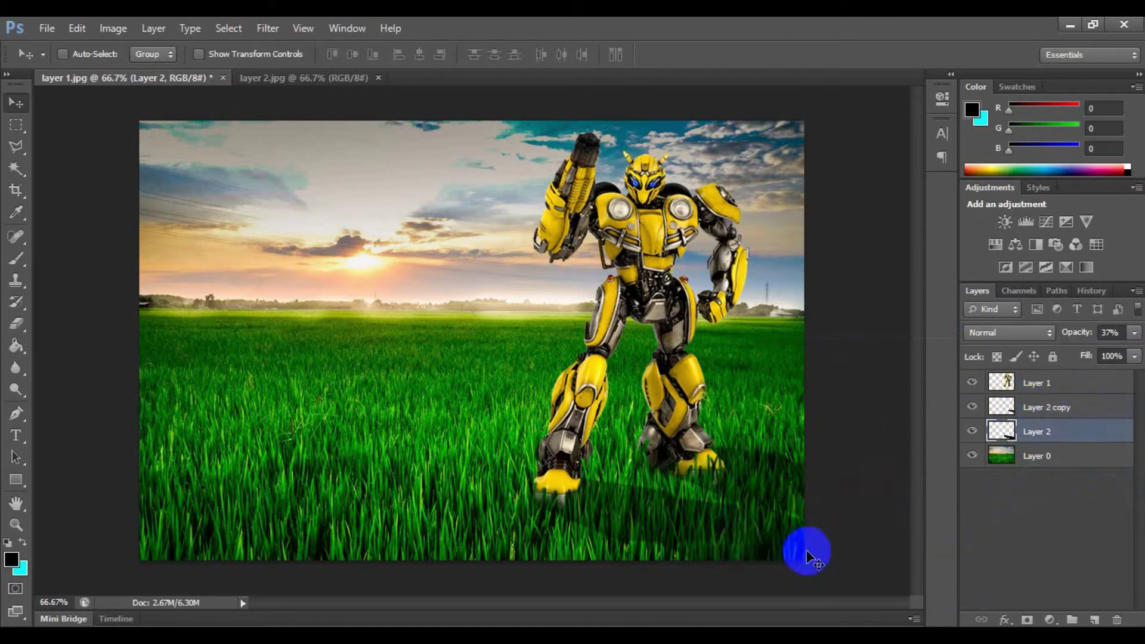
{"action": "key", "text": "ctrl+t"}
{"action": "left_click_drag", "start_coordinate": [808, 542], "coordinate": [770, 563]}
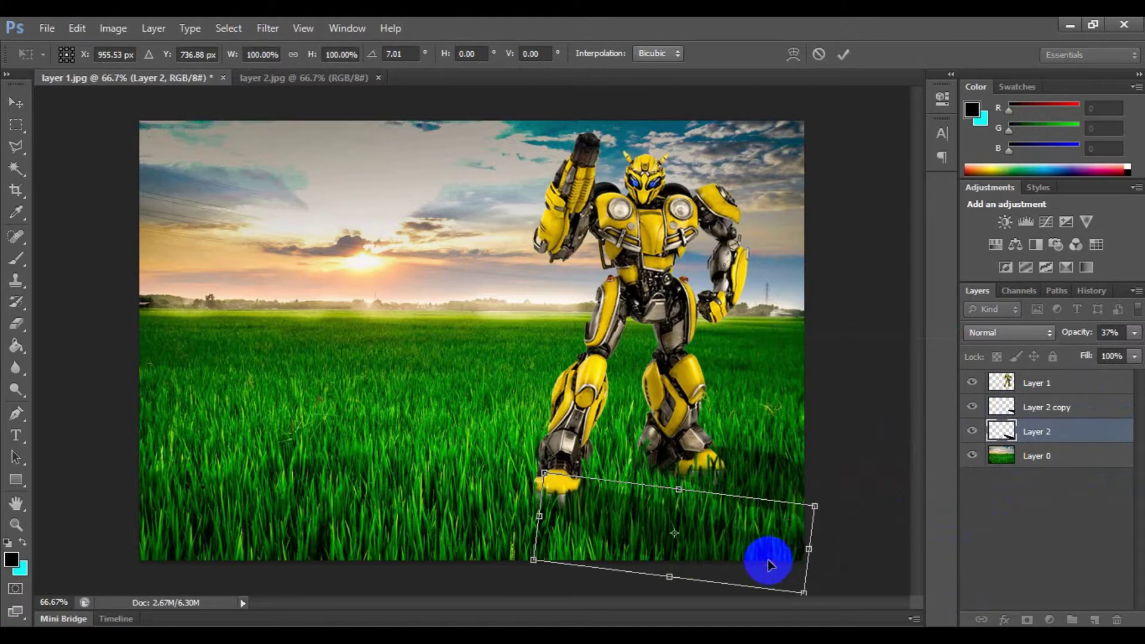
{"action": "key", "text": "Return"}
{"action": "left_click", "coordinate": [1037, 440]}
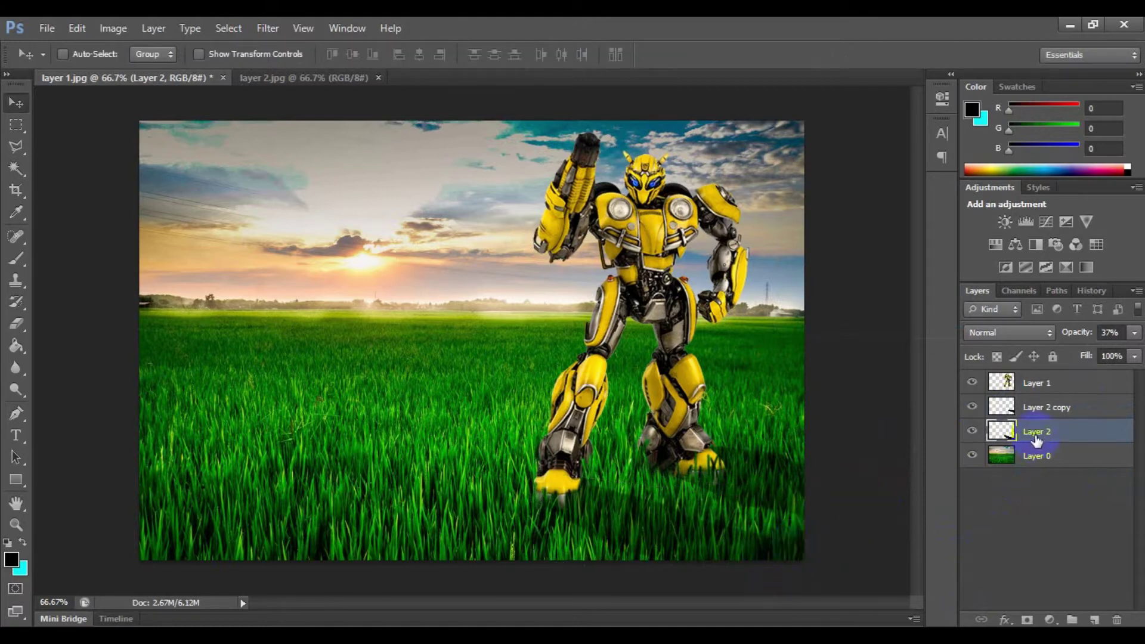
Step: Soften the edges of the front foot's shadow on Layer 2 with a 121 px Eraser
{"action": "left_click", "coordinate": [13, 323]}
{"action": "right_click", "coordinate": [557, 477]}
{"action": "left_click_drag", "start_coordinate": [674, 447], "coordinate": [678, 445]}
{"action": "mouse_move", "coordinate": [523, 455]}
{"action": "left_mouse_down"}
{"action": "mouse_move", "coordinate": [550, 481]}
{"action": "mouse_move", "coordinate": [583, 482]}
{"action": "mouse_move", "coordinate": [742, 440]}
{"action": "mouse_move", "coordinate": [569, 471]}
{"action": "mouse_move", "coordinate": [803, 584]}
{"action": "left_mouse_up"}
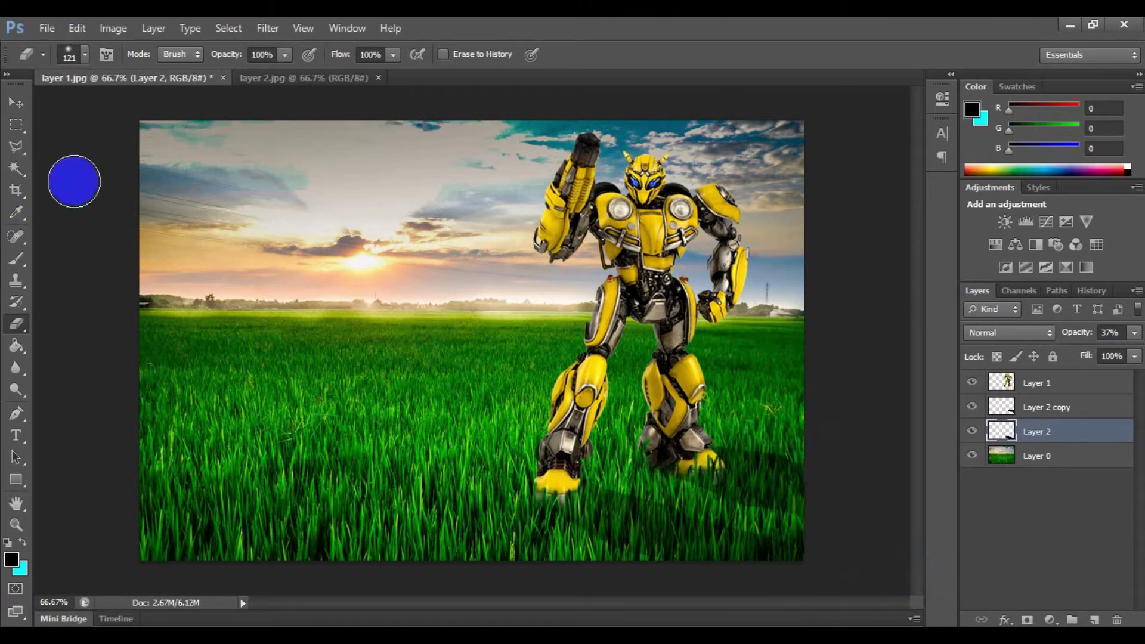
Step: Warp Layer 2 copy again, pulling the middle of the rear foot's shadow away from the foot
{"action": "left_click", "coordinate": [17, 106]}
{"action": "right_click", "coordinate": [781, 481]}
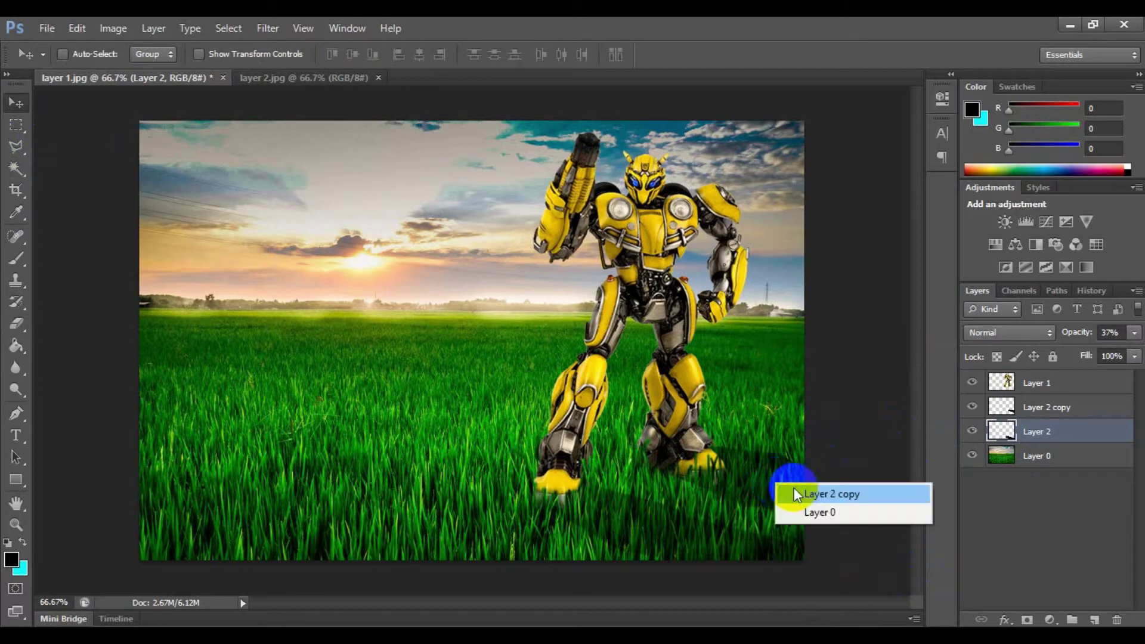
{"action": "left_click", "coordinate": [796, 490]}
{"action": "key", "text": "ctrl+t"}
{"action": "right_click", "coordinate": [793, 486]}
{"action": "left_click", "coordinate": [852, 334]}
{"action": "mouse_move", "coordinate": [820, 470]}
{"action": "left_mouse_down"}
{"action": "mouse_move", "coordinate": [892, 455]}
{"action": "mouse_move", "coordinate": [894, 480]}
{"action": "left_mouse_up"}
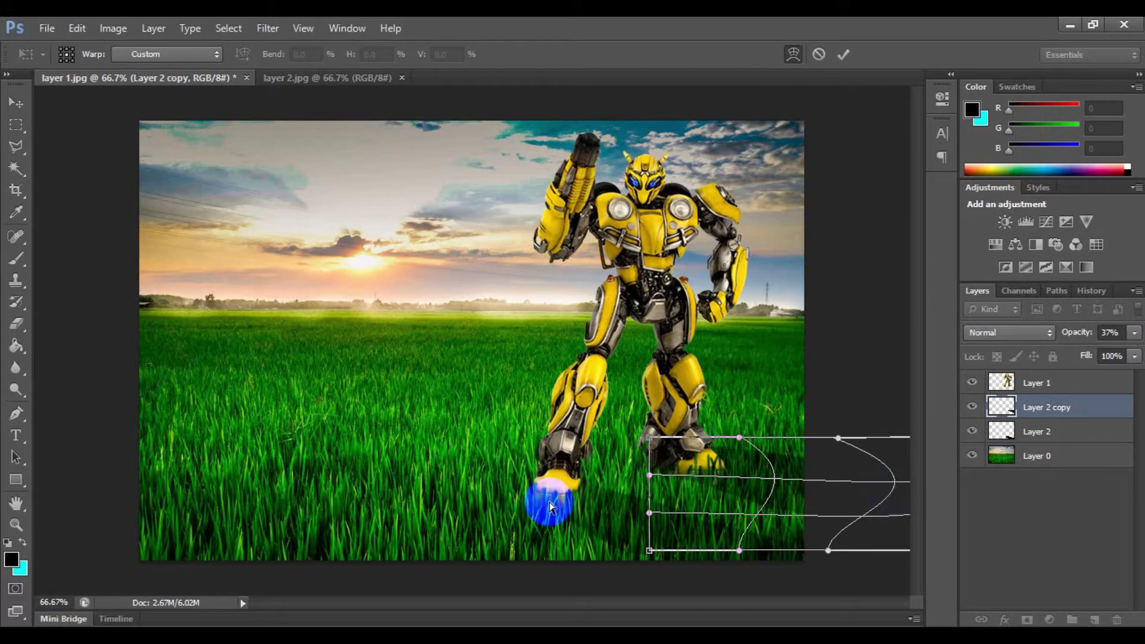
{"action": "key", "text": "Return"}
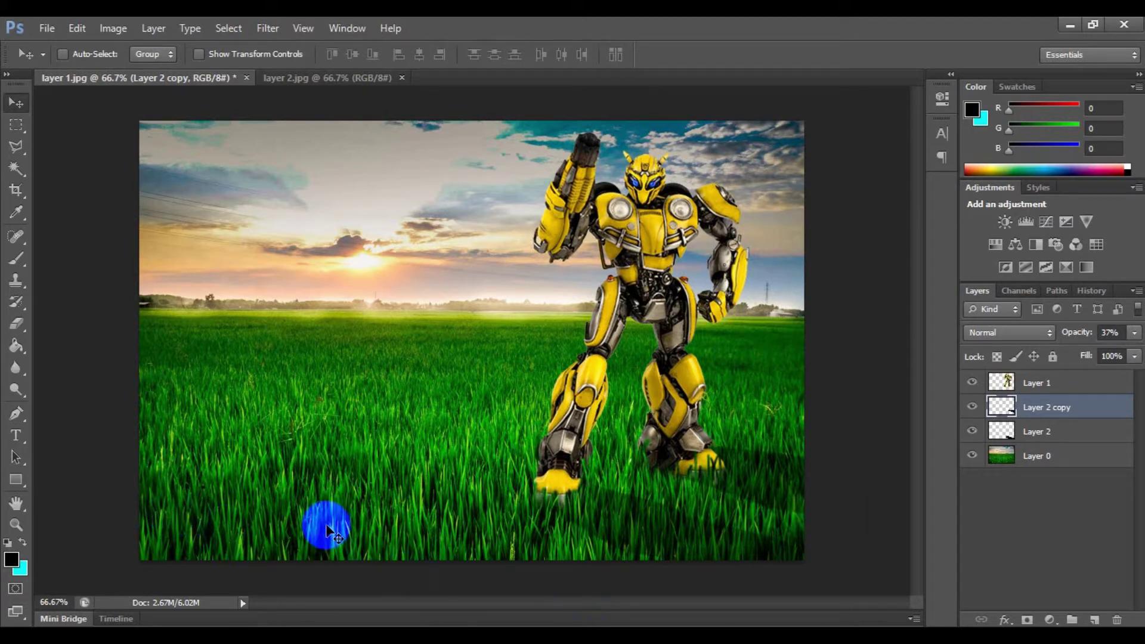
Step: Start a 200 pt BRUSHSTRIKE text above Layer 1 near the horizon and set its colour to white
{"action": "left_click", "coordinate": [16, 435]}
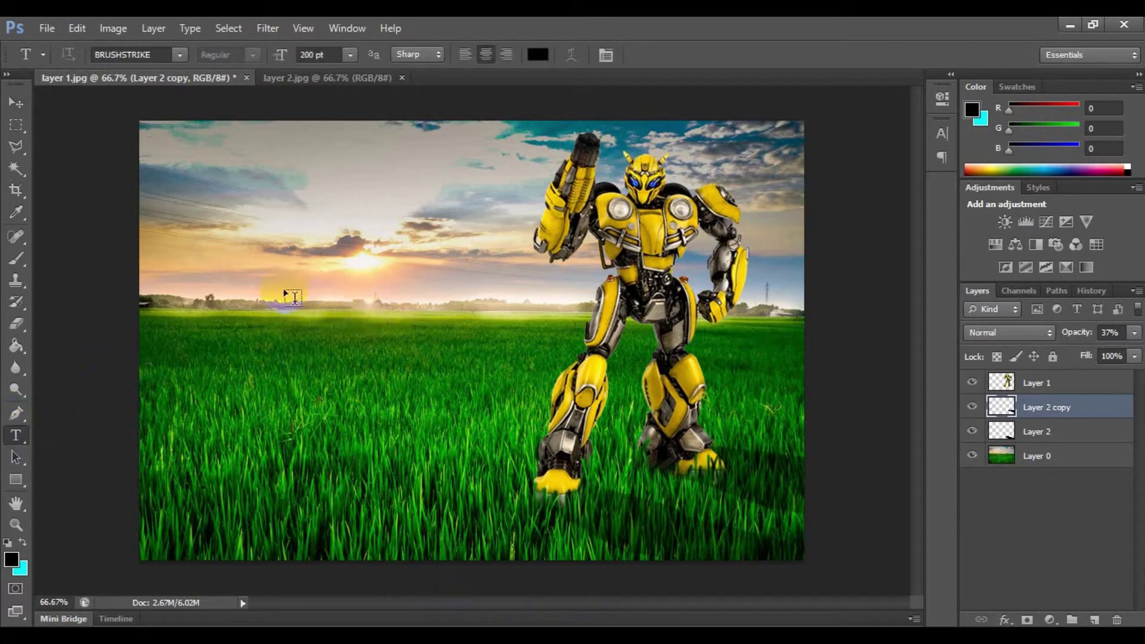
{"action": "left_click", "coordinate": [1011, 384]}
{"action": "left_click", "coordinate": [275, 285]}
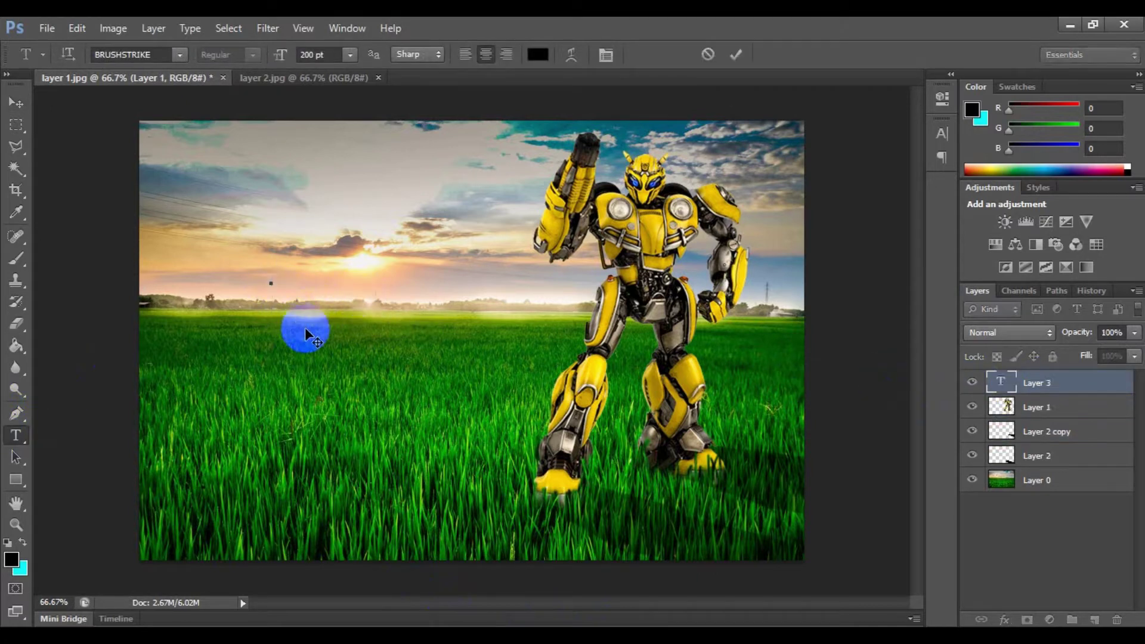
{"action": "left_click", "coordinate": [11, 559]}
{"action": "left_click_drag", "start_coordinate": [407, 338], "coordinate": [350, 169]}
{"action": "left_click", "coordinate": [746, 157]}
Step: Enter SELAMAT and HARI RAYA on two lines and move the text fully inside the picture beside the robot
{"action": "type", "text": "SE"}
{"action": "key", "text": "BackSpace"}
{"action": "key", "text": "BackSpace"}
{"action": "type", "text": "SELAMAT"}
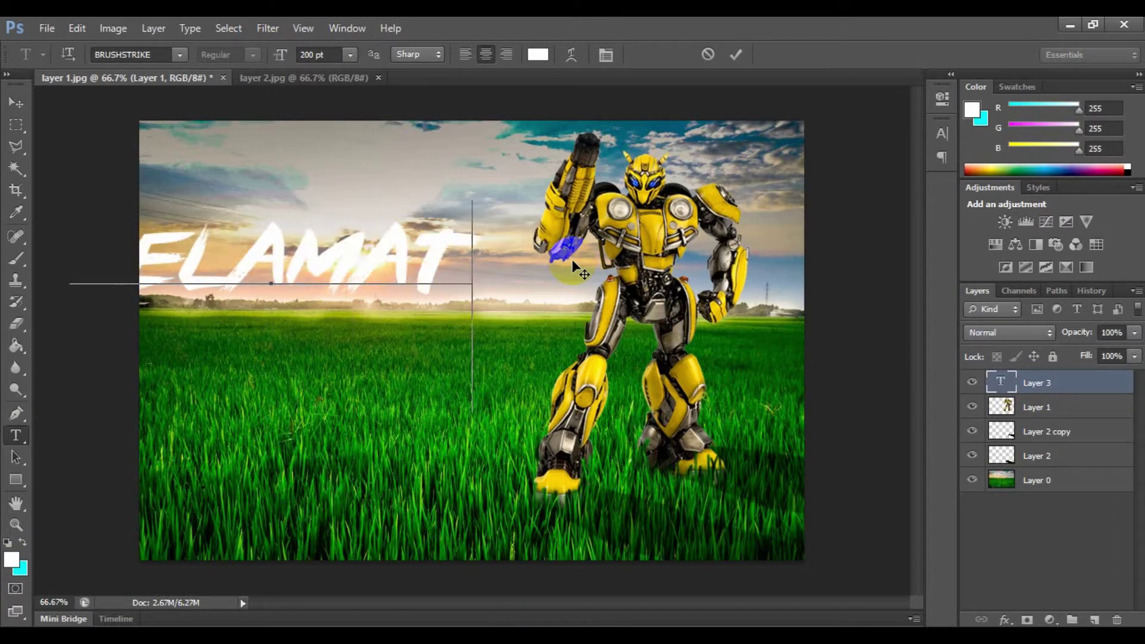
{"action": "key", "text": "Return"}
{"action": "type", "text": "HARI RAYA"}
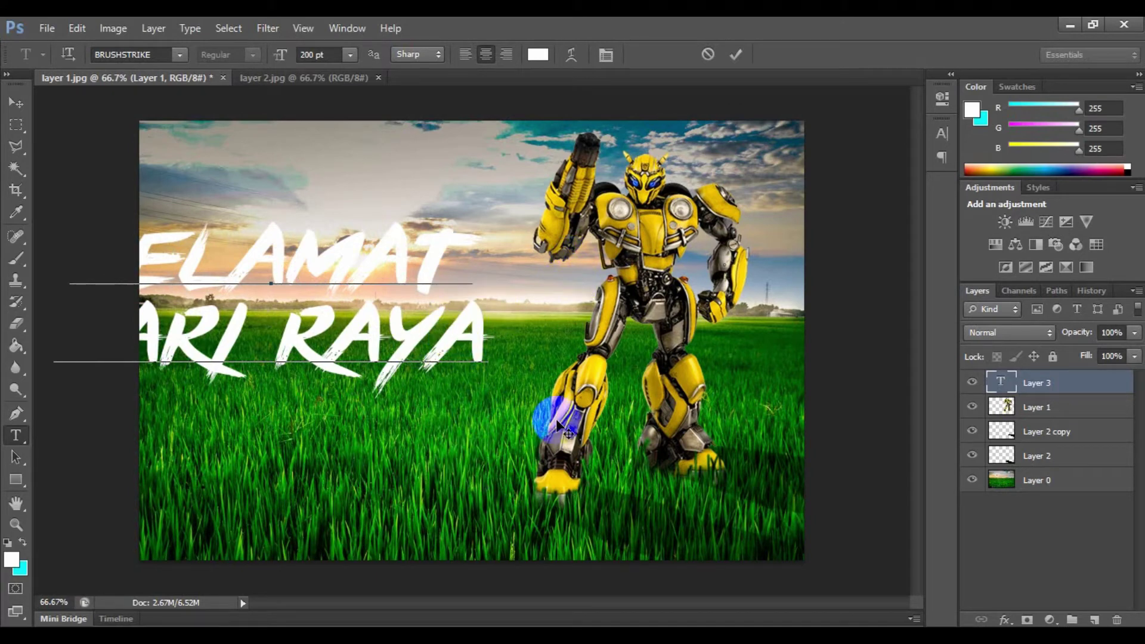
{"action": "left_click_drag", "start_coordinate": [556, 420], "coordinate": [659, 452]}
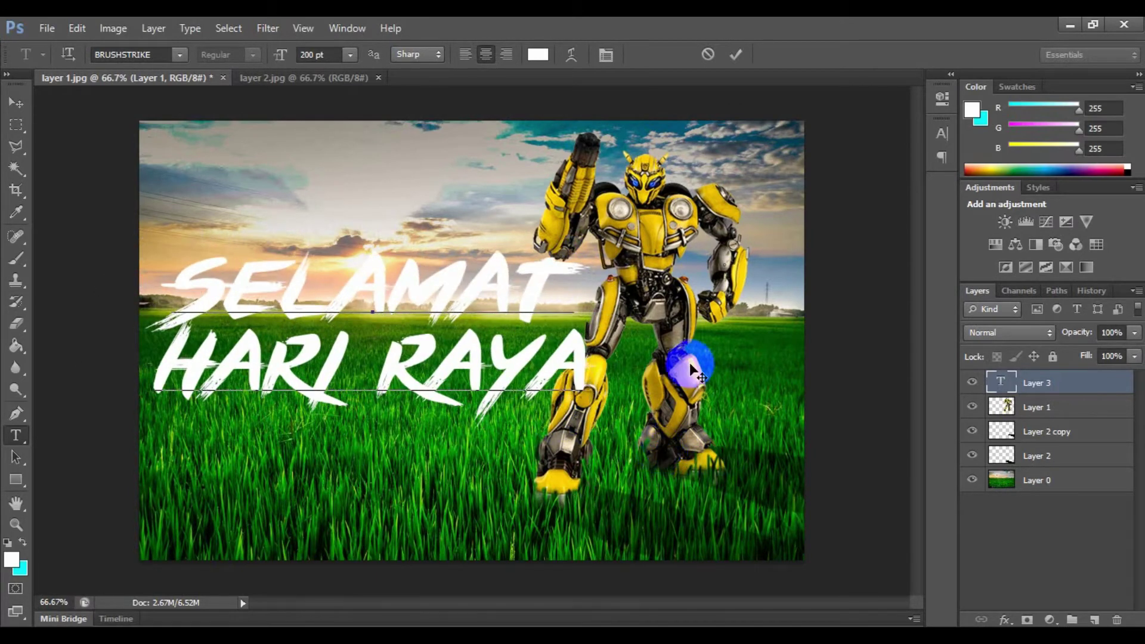
{"action": "left_click", "coordinate": [13, 126]}
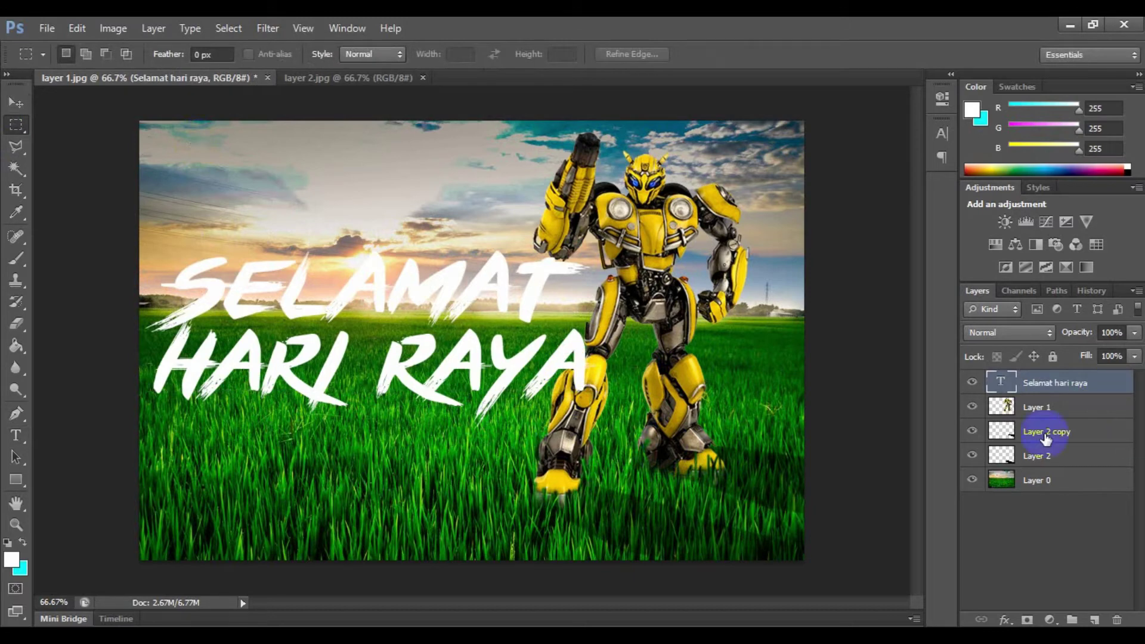
Step: Add a drop shadow to the Selamat hari raya text layer with distance 10 px and size 4 px
{"action": "left_click", "coordinate": [150, 28]}
{"action": "mouse_move", "coordinate": [181, 117]}
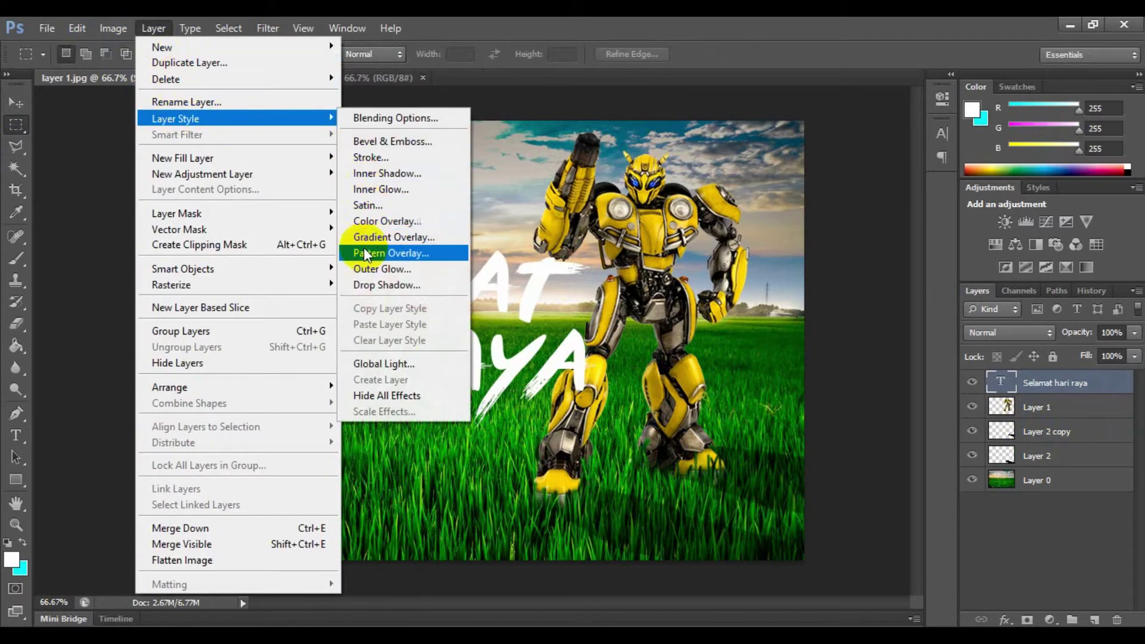
{"action": "left_click", "coordinate": [386, 286]}
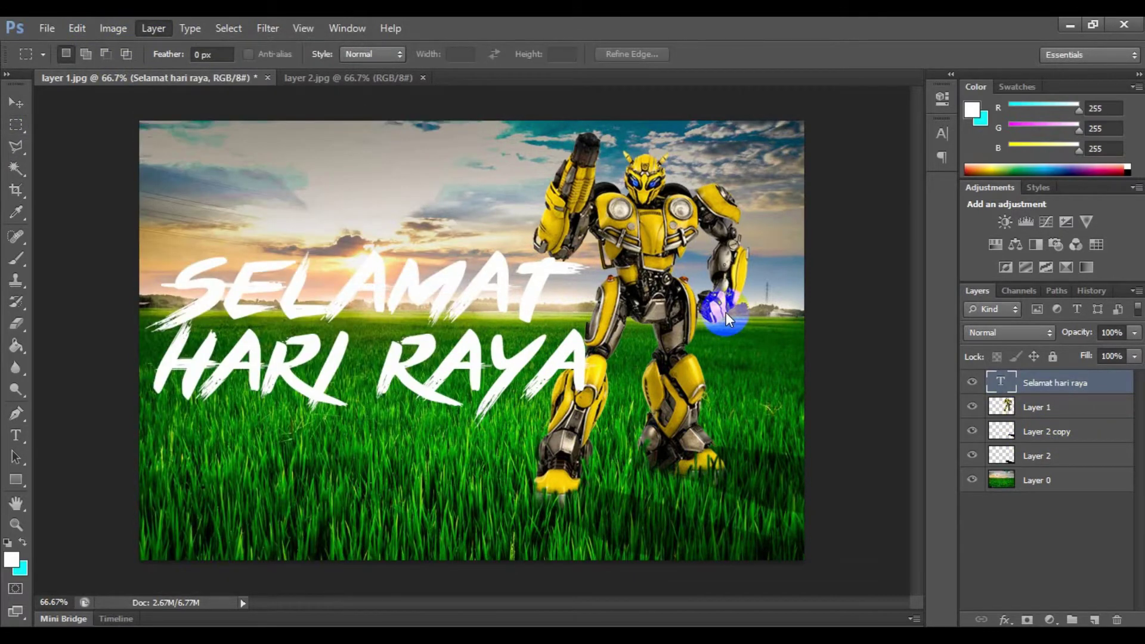
{"action": "left_click", "coordinate": [860, 332]}
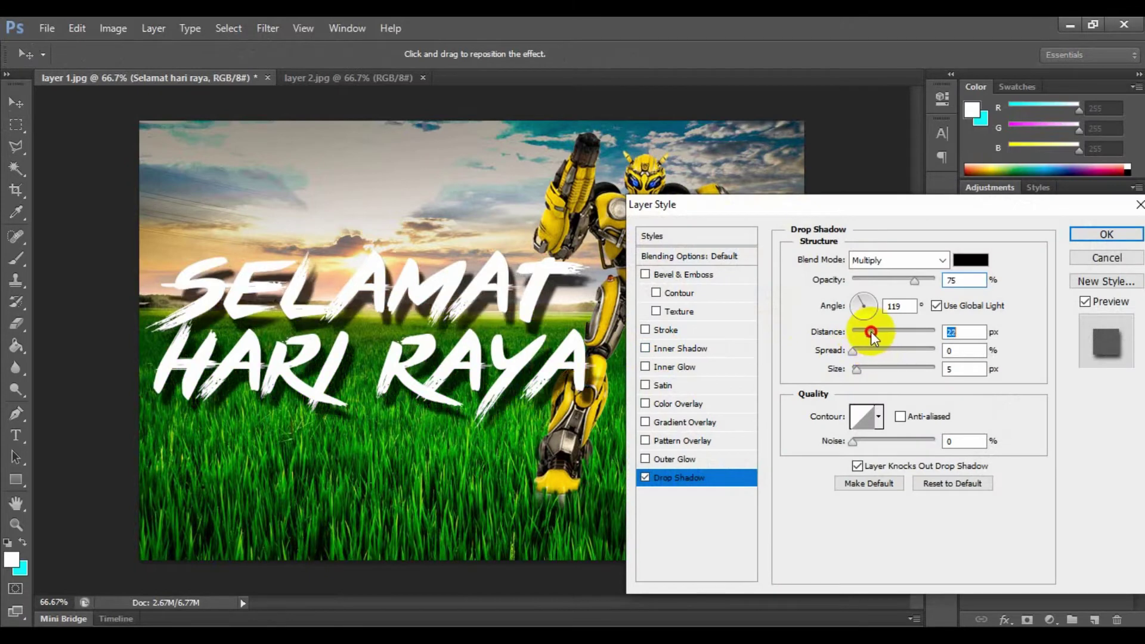
{"action": "mouse_move", "coordinate": [847, 371]}
{"action": "left_mouse_down"}
{"action": "mouse_move", "coordinate": [869, 371]}
{"action": "mouse_move", "coordinate": [856, 370]}
{"action": "left_mouse_up"}
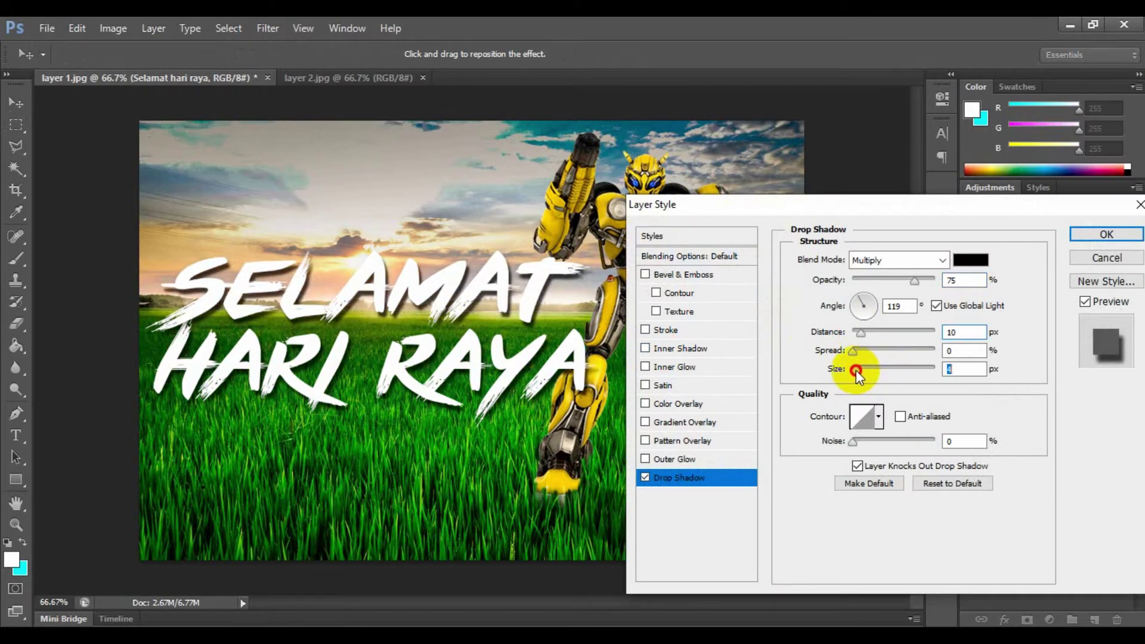
{"action": "left_click", "coordinate": [1080, 240]}
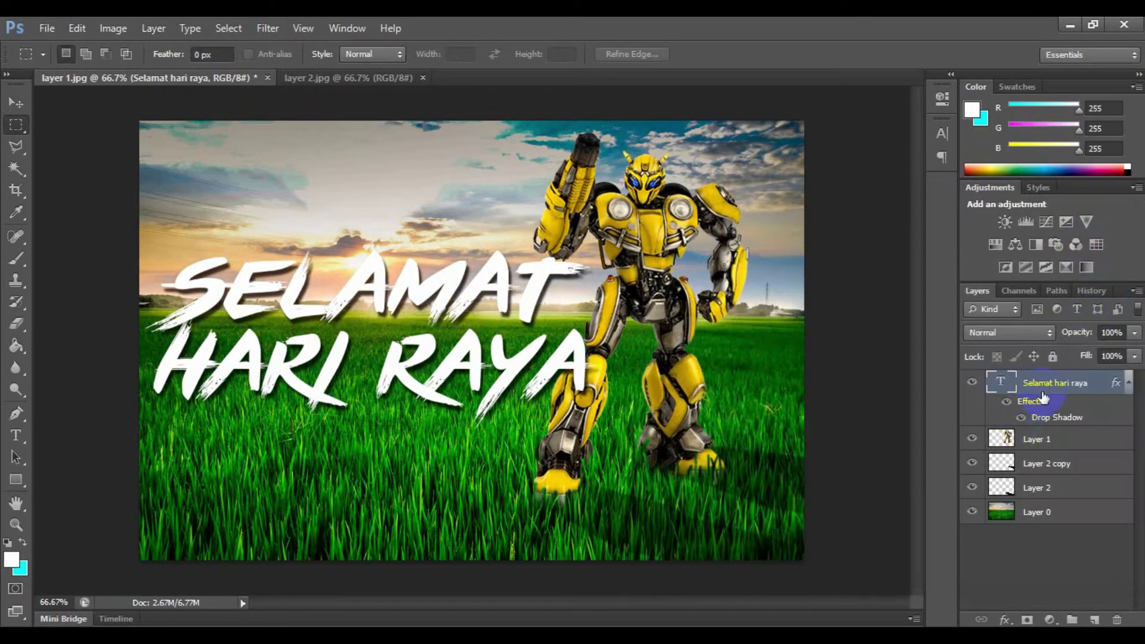
Step: Duplicate the Selamat hari raya text layer as Selamat hari raya copy
{"action": "right_click", "coordinate": [1056, 384]}
{"action": "left_click", "coordinate": [895, 134]}
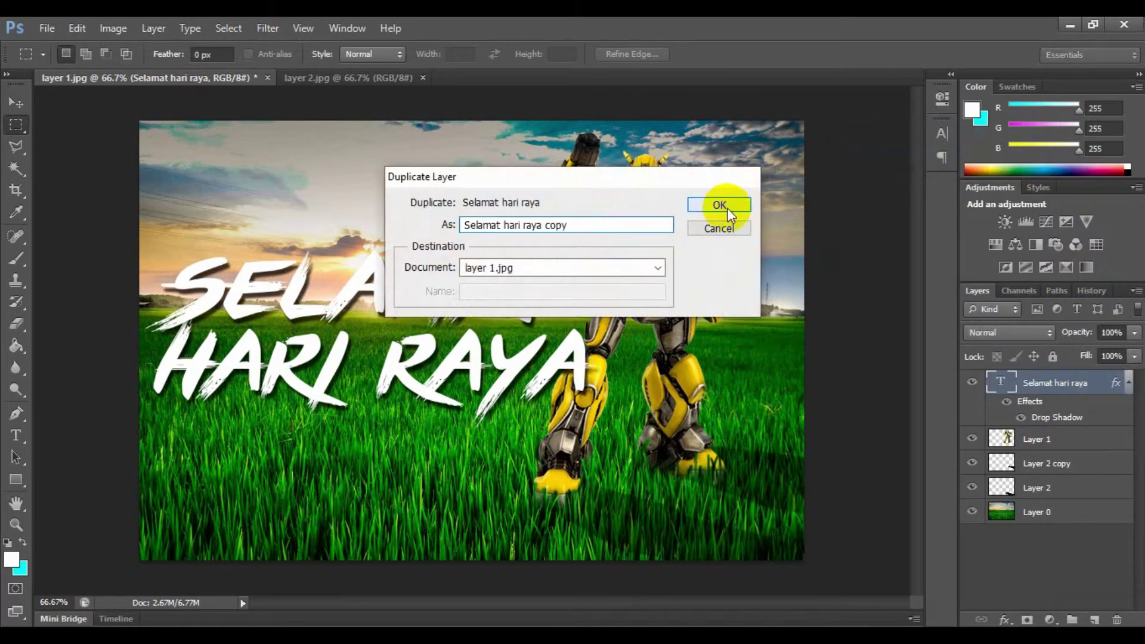
{"action": "left_click", "coordinate": [721, 205]}
{"action": "left_click", "coordinate": [999, 504]}
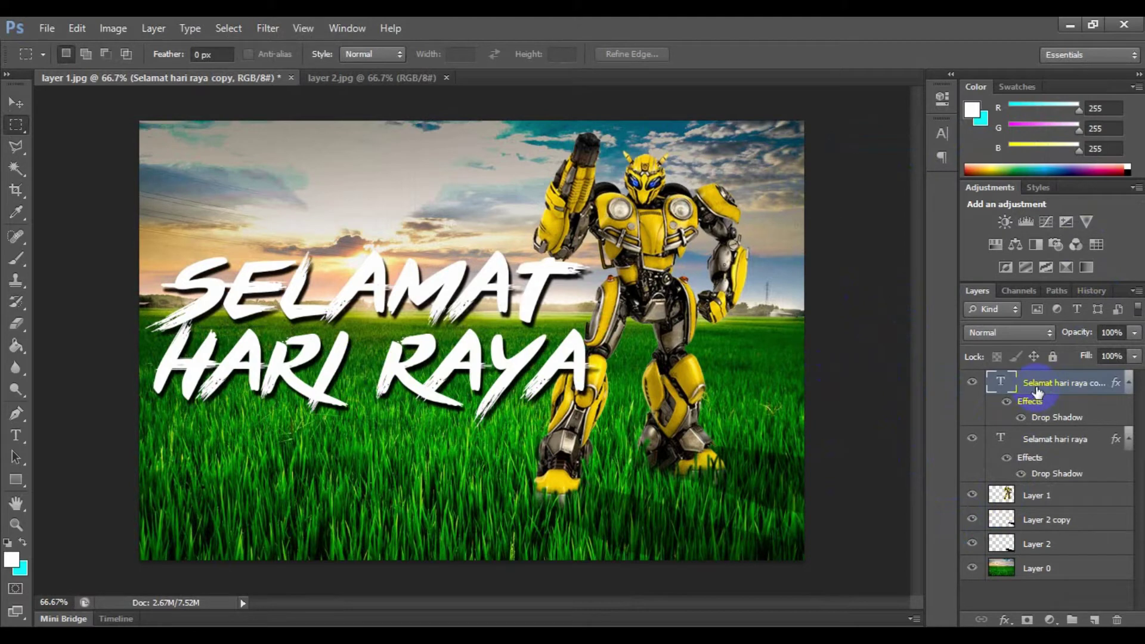
Step: Rasterize the Selamat hari raya copy layer together with its layer style so it becomes a plain pixel layer
{"action": "left_click", "coordinate": [120, 31]}
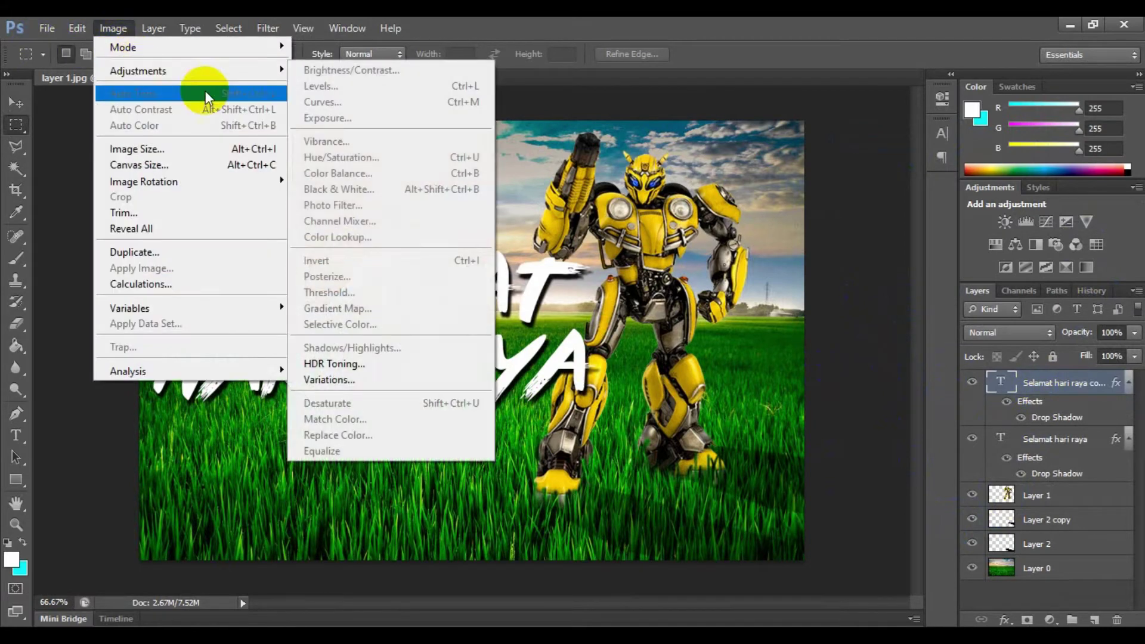
{"action": "left_click", "coordinate": [1035, 383]}
{"action": "right_click", "coordinate": [1036, 382]}
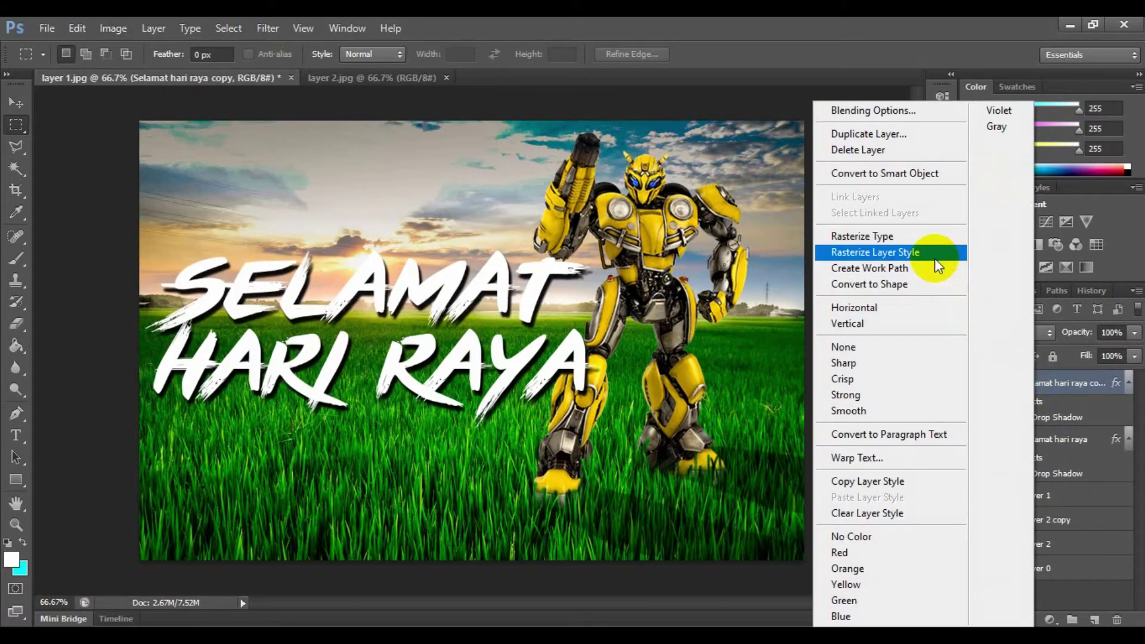
{"action": "left_click", "coordinate": [935, 259]}
{"action": "right_click", "coordinate": [1060, 387]}
{"action": "left_click", "coordinate": [734, 284]}
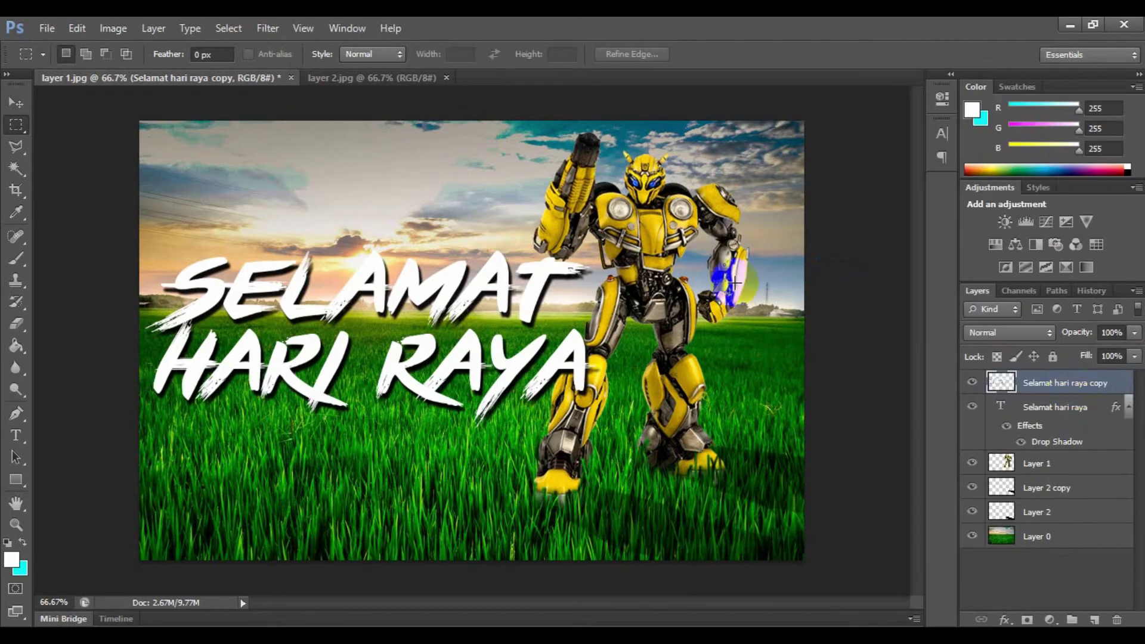
Step: Darken the rasterized text copy to grey with Hue/Saturation at lightness -29
{"action": "left_click", "coordinate": [120, 31]}
{"action": "mouse_move", "coordinate": [181, 70]}
{"action": "left_click", "coordinate": [350, 153]}
{"action": "left_click_drag", "start_coordinate": [887, 337], "coordinate": [863, 343]}
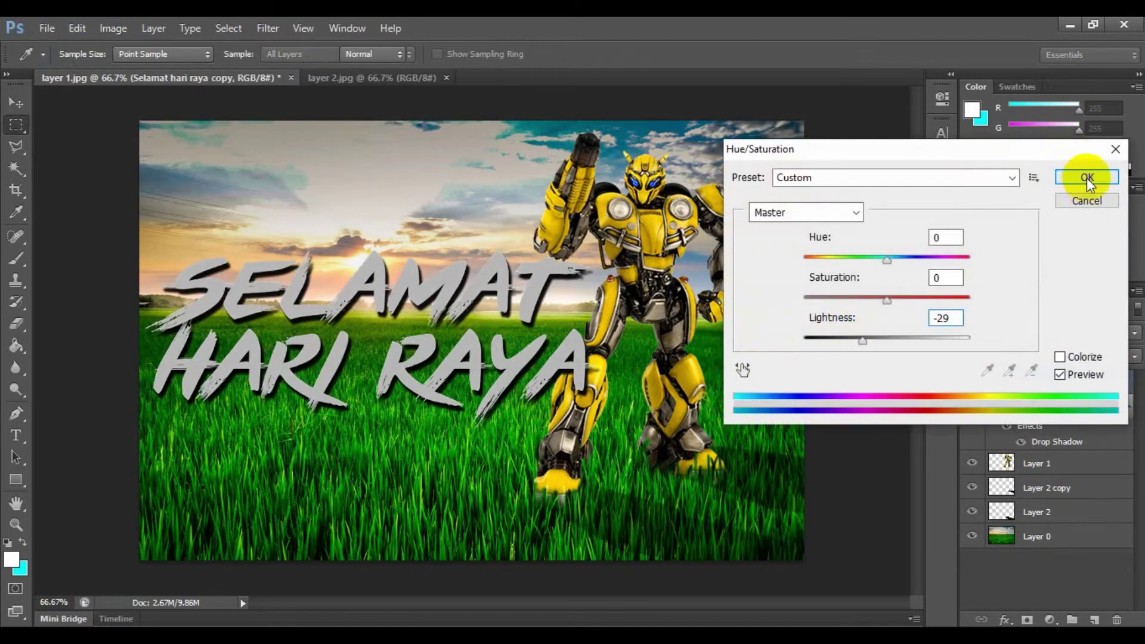
{"action": "left_click", "coordinate": [1086, 177]}
Step: Erase the upper and lower parts of both grey text lines with a 121 px Eraser, leaving shading through the letters' middles
{"action": "left_click", "coordinate": [16, 323]}
{"action": "left_click_drag", "start_coordinate": [161, 320], "coordinate": [686, 319]}
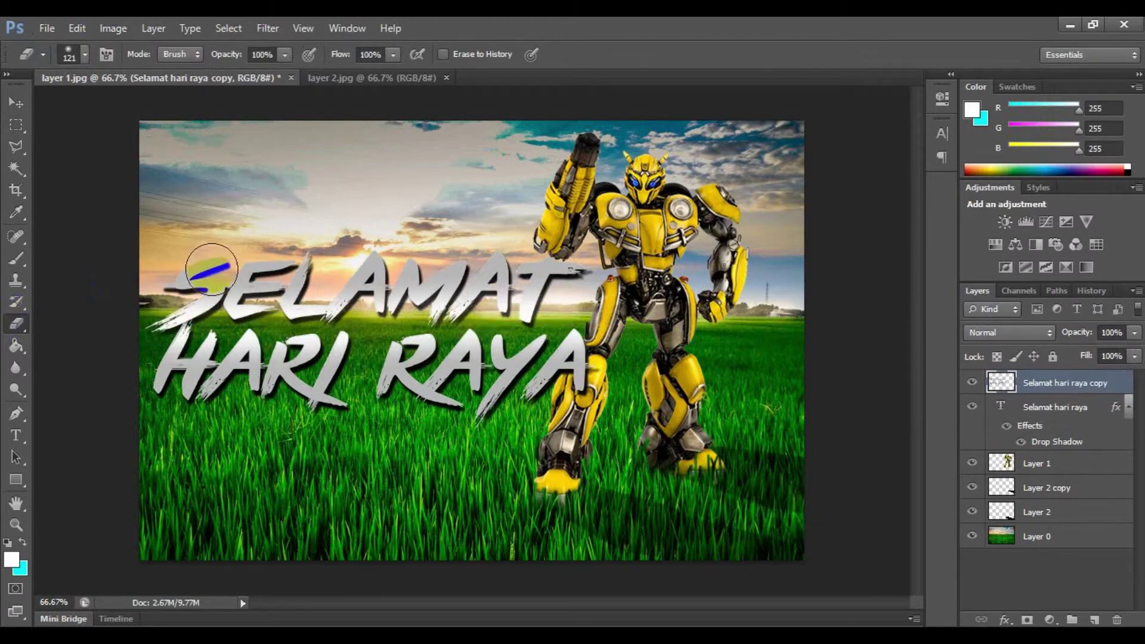
{"action": "left_click_drag", "start_coordinate": [162, 384], "coordinate": [598, 397]}
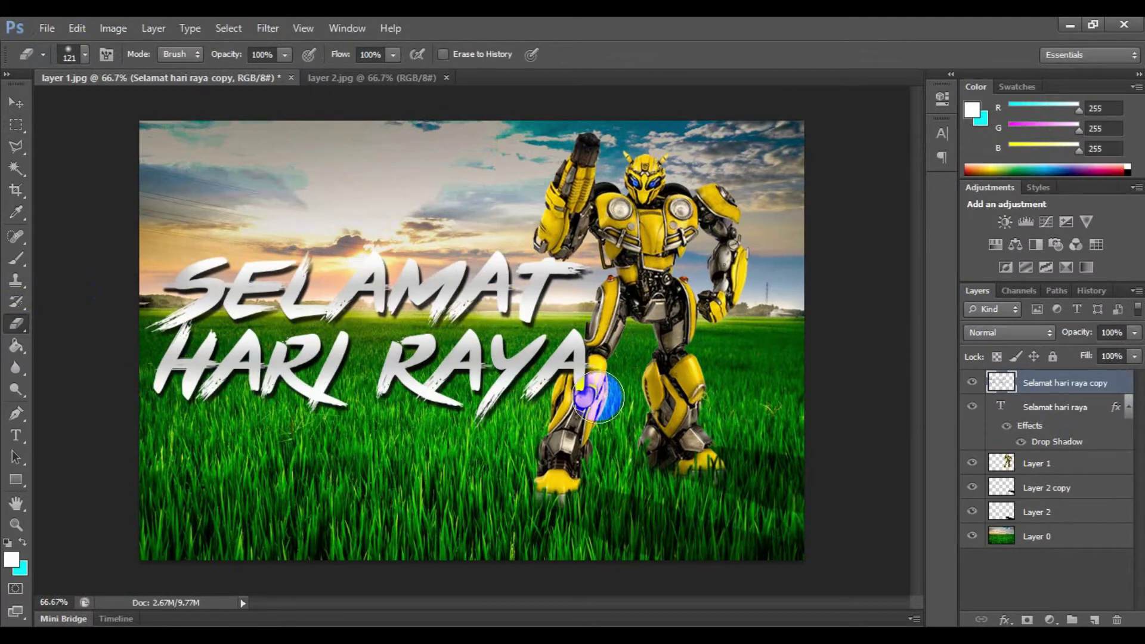
{"action": "left_click_drag", "start_coordinate": [187, 325], "coordinate": [669, 332]}
{"action": "left_click_drag", "start_coordinate": [173, 249], "coordinate": [620, 253]}
Step: Open the lens flare image layer 3.jpg and get the Rectangular Marquee tool ready
{"action": "left_click", "coordinate": [16, 125]}
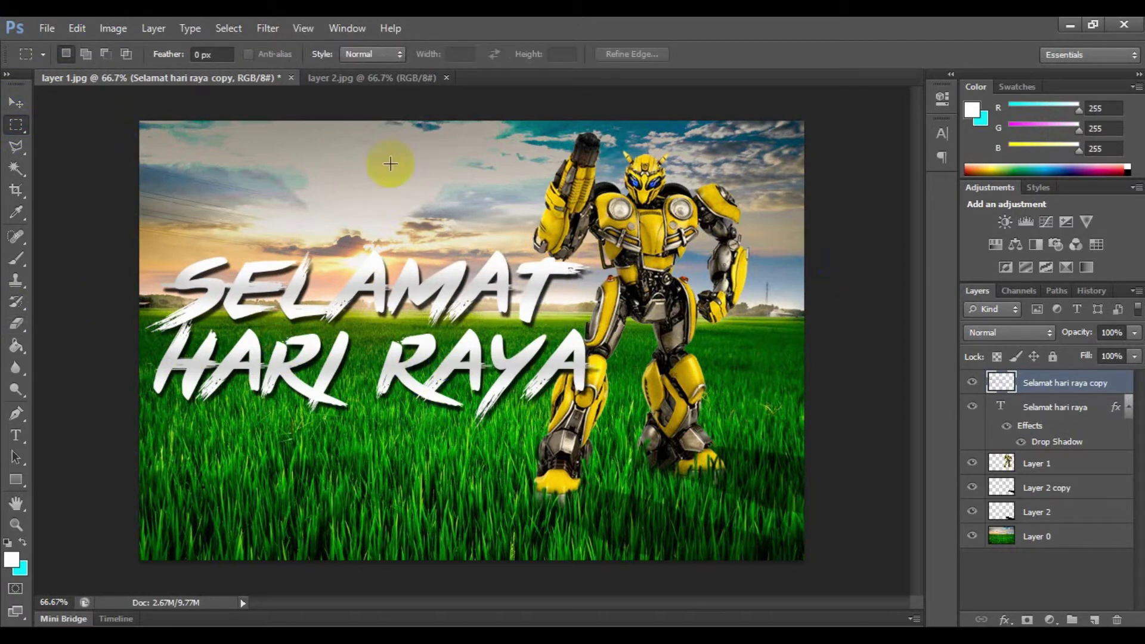
{"action": "left_click", "coordinate": [50, 29]}
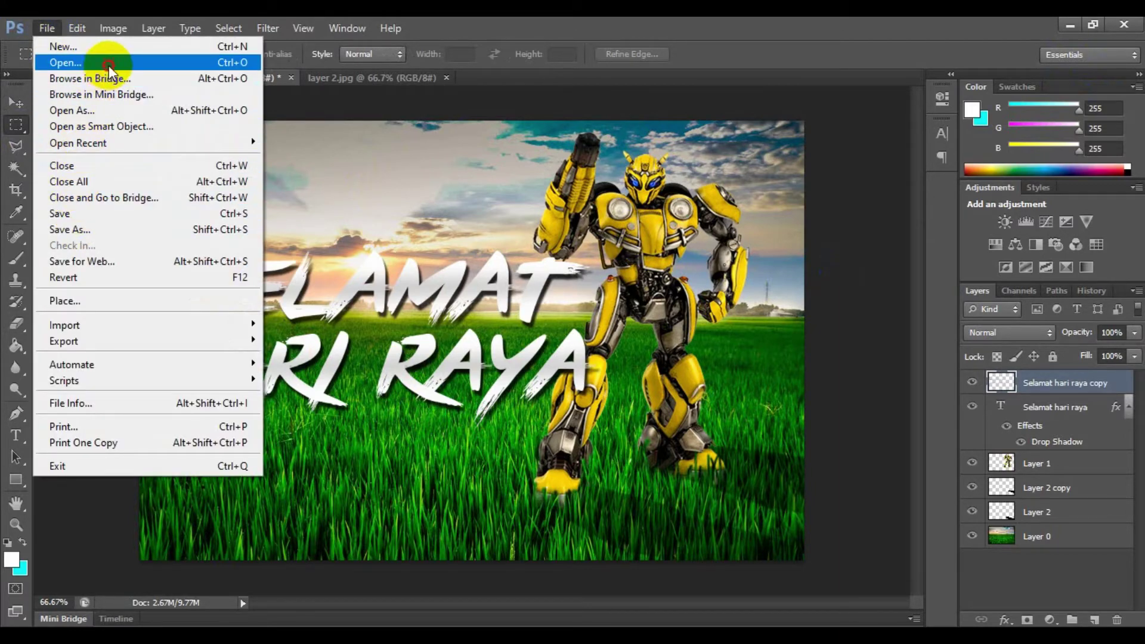
{"action": "left_click", "coordinate": [65, 63]}
{"action": "left_click", "coordinate": [656, 170]}
{"action": "left_click", "coordinate": [775, 499]}
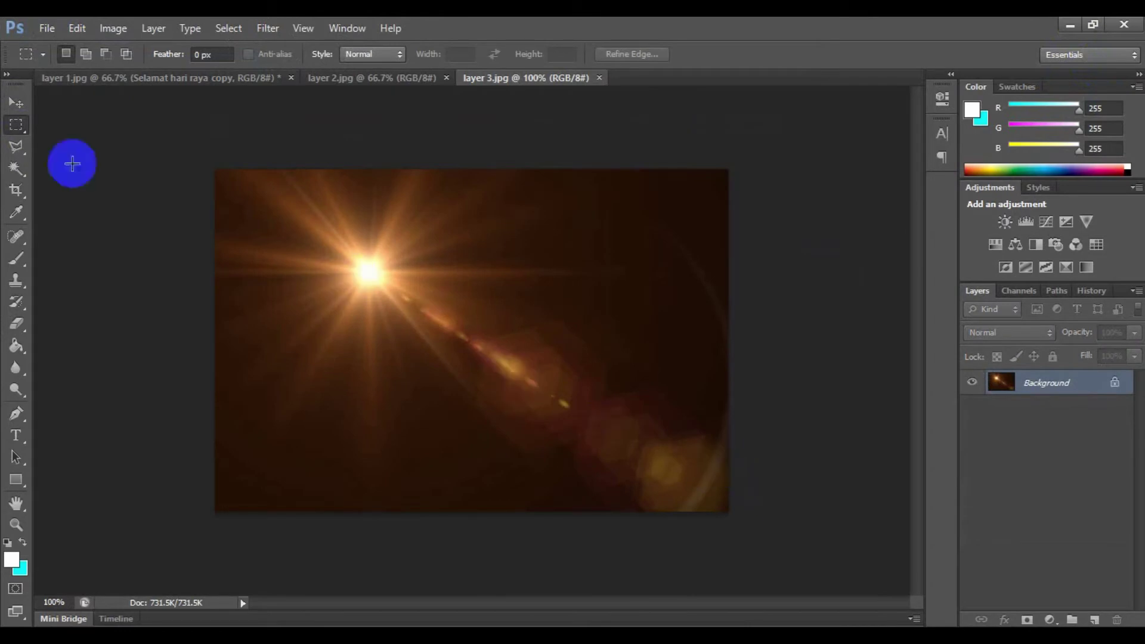
Step: Copy the whole flare image into layer 1.jpg as a new top layer and set its blend mode to Screen
{"action": "left_click_drag", "start_coordinate": [95, 144], "coordinate": [984, 581]}
{"action": "key", "text": "ctrl+c"}
{"action": "left_click", "coordinate": [224, 78]}
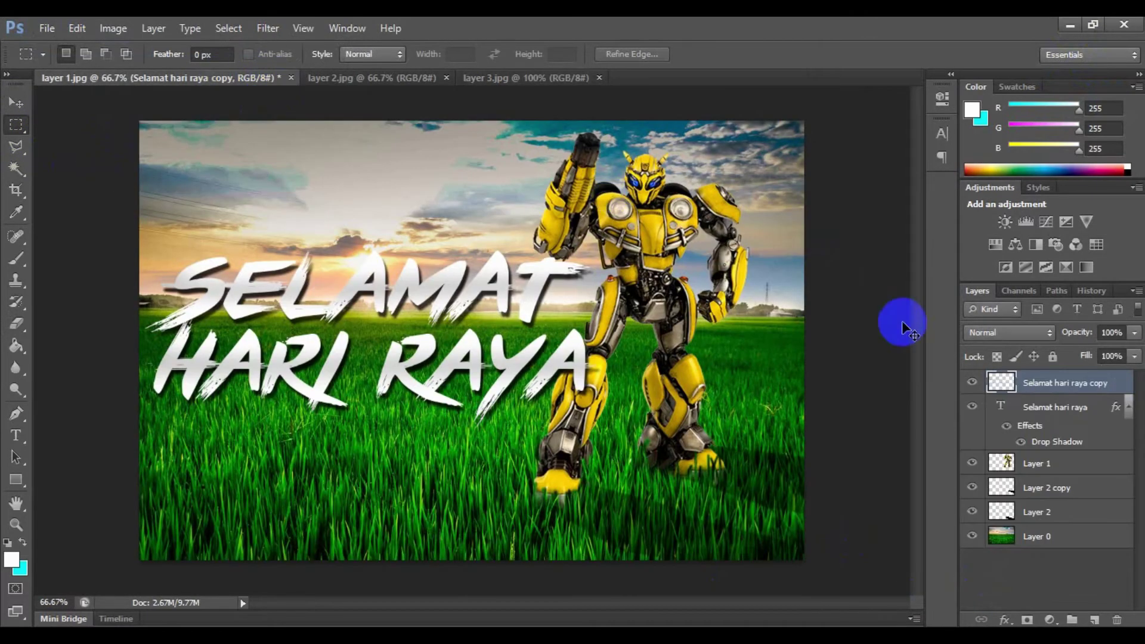
{"action": "key", "text": "ctrl+v"}
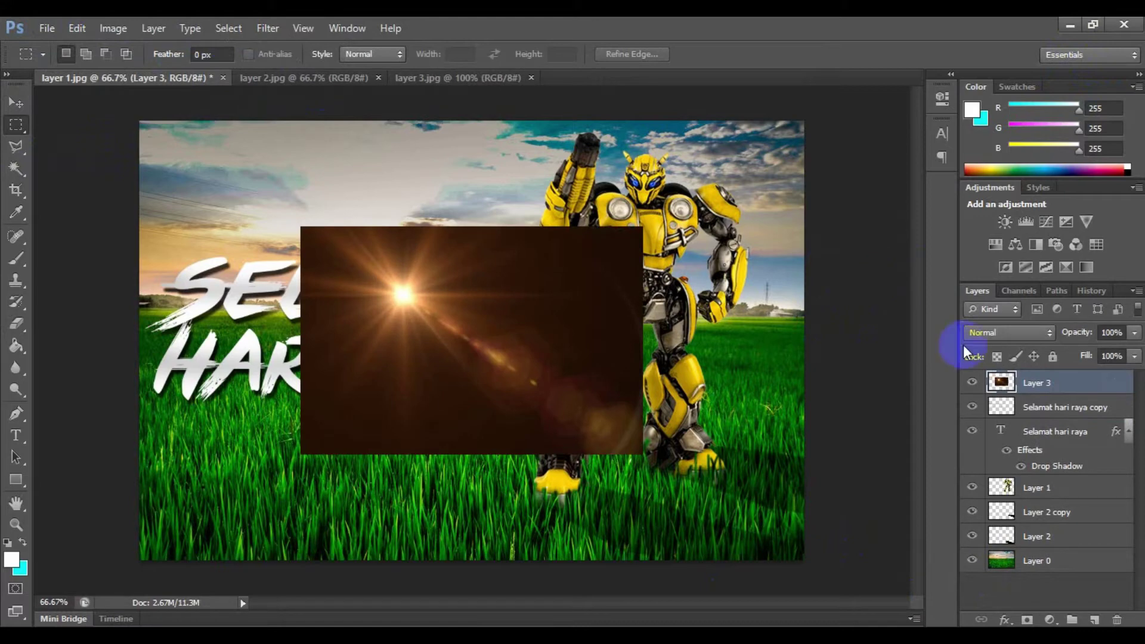
{"action": "left_click", "coordinate": [989, 332]}
{"action": "left_click", "coordinate": [1009, 158]}
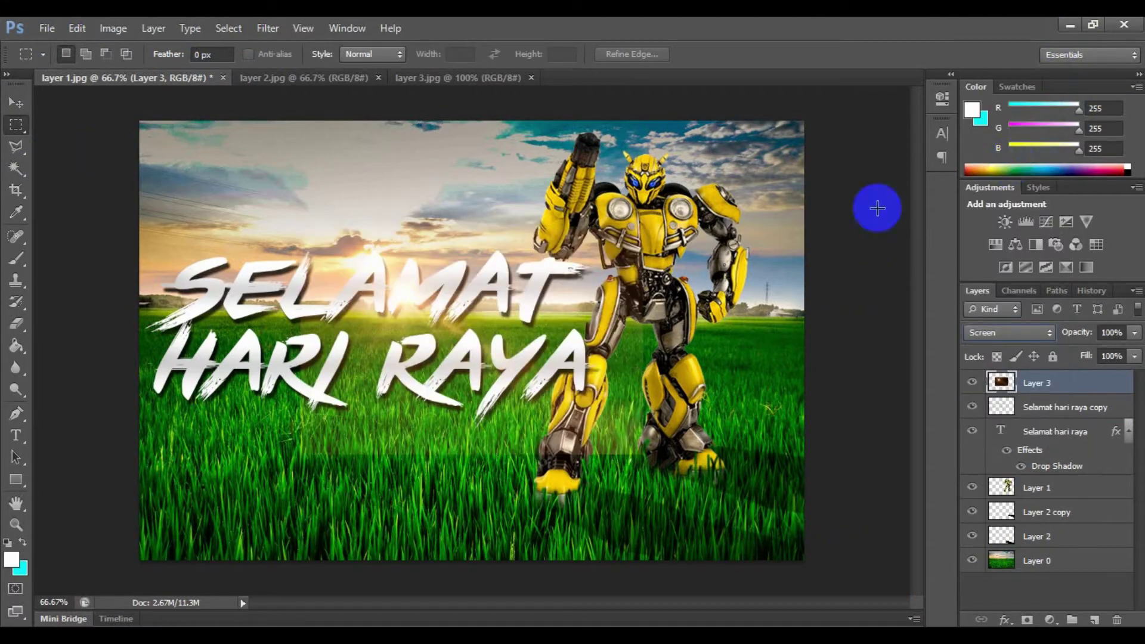
Step: Move and enlarge the flare on Layer 3 to cover the whole picture, with its bright centre over the sun
{"action": "left_click", "coordinate": [14, 102]}
{"action": "left_click_drag", "start_coordinate": [461, 354], "coordinate": [319, 237]}
{"action": "key", "text": "ctrl+t"}
{"action": "left_click_drag", "start_coordinate": [455, 340], "coordinate": [829, 589]}
{"action": "left_click_drag", "start_coordinate": [480, 394], "coordinate": [509, 404]}
{"action": "left_click_drag", "start_coordinate": [141, 123], "coordinate": [123, 110]}
{"action": "left_click_drag", "start_coordinate": [238, 196], "coordinate": [251, 204]}
{"action": "key", "text": "Return"}
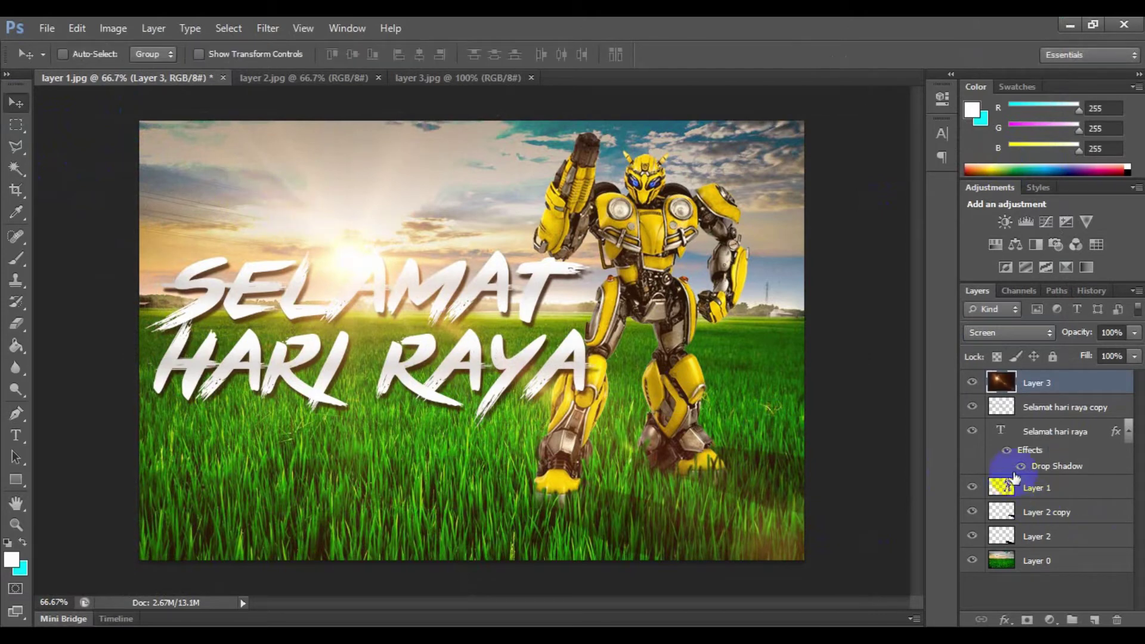
Step: Reorder the layers so Selamat hari raya copy and the Selamat hari raya text both sit above Layer 3
{"action": "mouse_move", "coordinate": [1113, 354]}
{"action": "left_mouse_down"}
{"action": "mouse_move", "coordinate": [1105, 349]}
{"action": "mouse_move", "coordinate": [1133, 352]}
{"action": "left_mouse_up"}
{"action": "mouse_move", "coordinate": [1049, 407]}
{"action": "left_mouse_down"}
{"action": "mouse_move", "coordinate": [1047, 376]}
{"action": "mouse_move", "coordinate": [1051, 385]}
{"action": "left_mouse_up"}
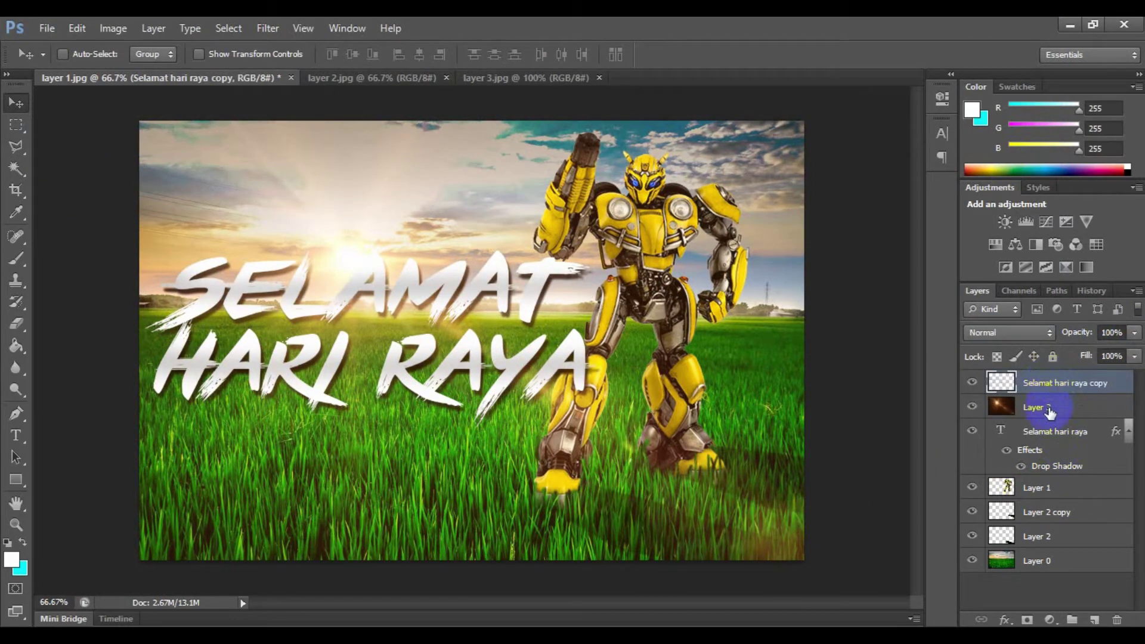
{"action": "left_click_drag", "start_coordinate": [1053, 438], "coordinate": [1042, 412]}
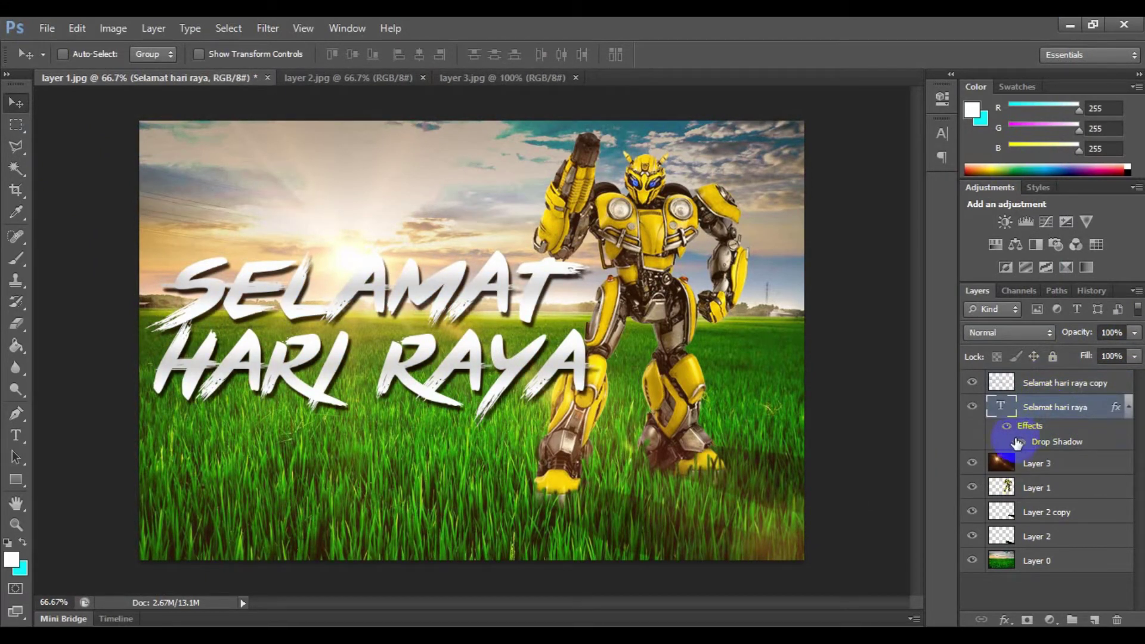
Step: Blur the grass field background on Layer 0 with a Gaussian Blur of 1.0 pixel radius
{"action": "left_click", "coordinate": [1024, 557]}
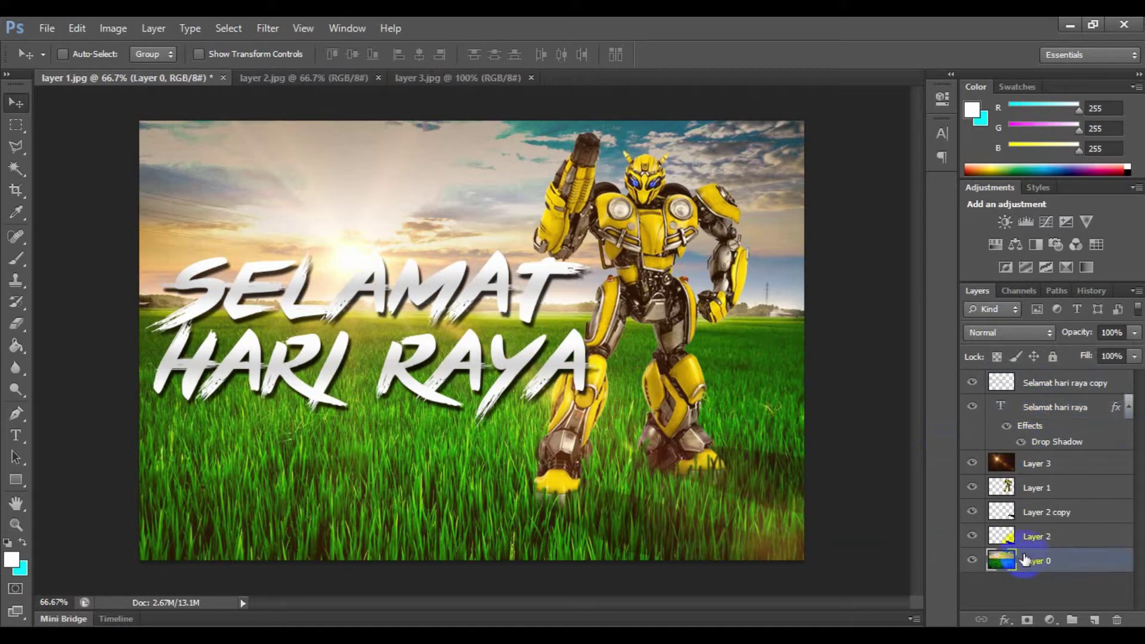
{"action": "left_click", "coordinate": [154, 28]}
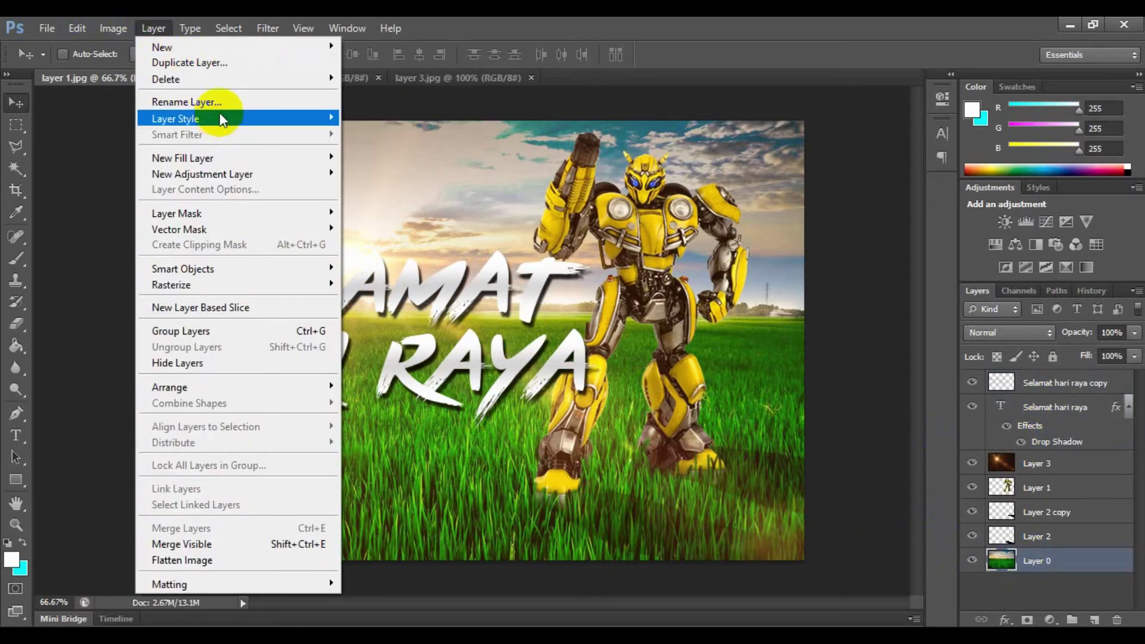
{"action": "mouse_move", "coordinate": [268, 28]}
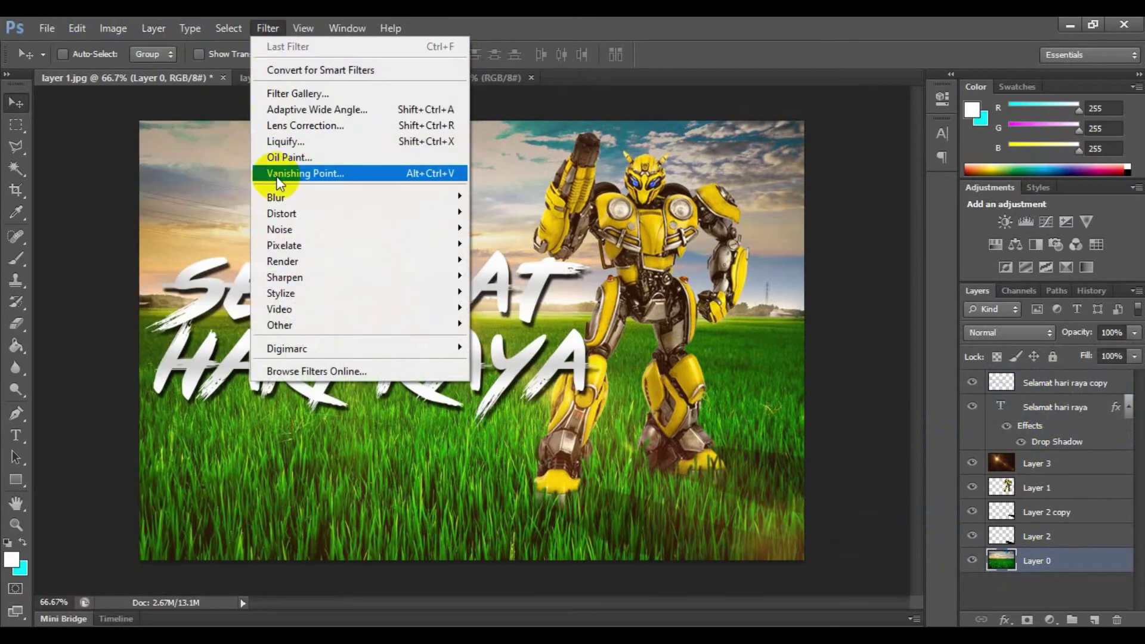
{"action": "mouse_move", "coordinate": [326, 197]}
{"action": "left_click", "coordinate": [528, 316]}
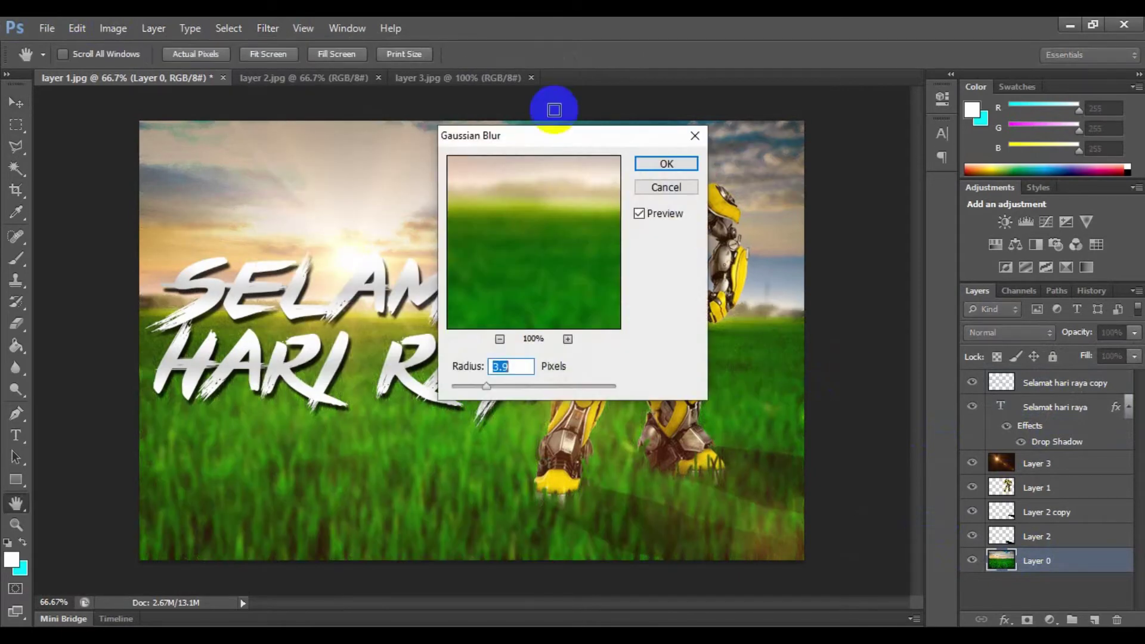
{"action": "left_click_drag", "start_coordinate": [559, 138], "coordinate": [859, 225]}
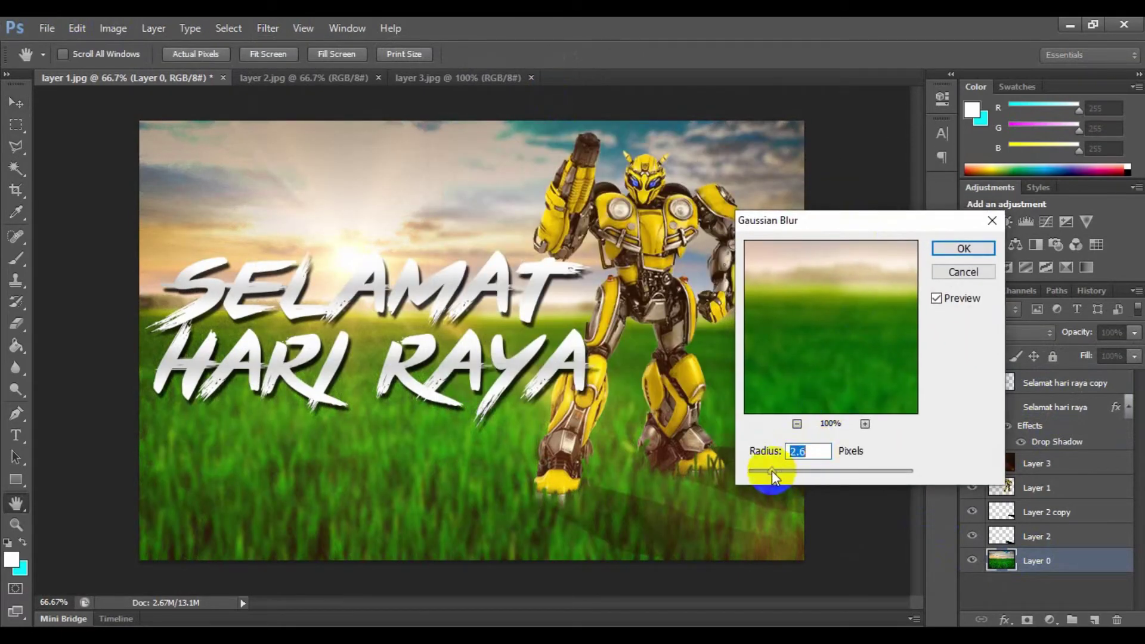
{"action": "left_click_drag", "start_coordinate": [764, 470], "coordinate": [760, 471]}
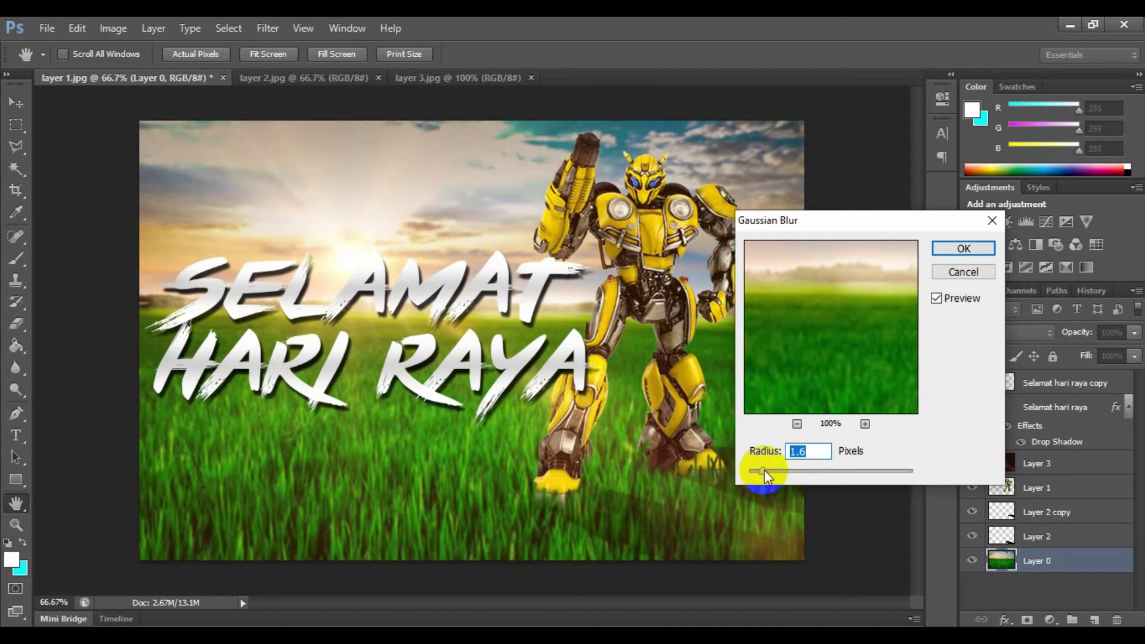
{"action": "left_click_drag", "start_coordinate": [758, 468], "coordinate": [774, 470]}
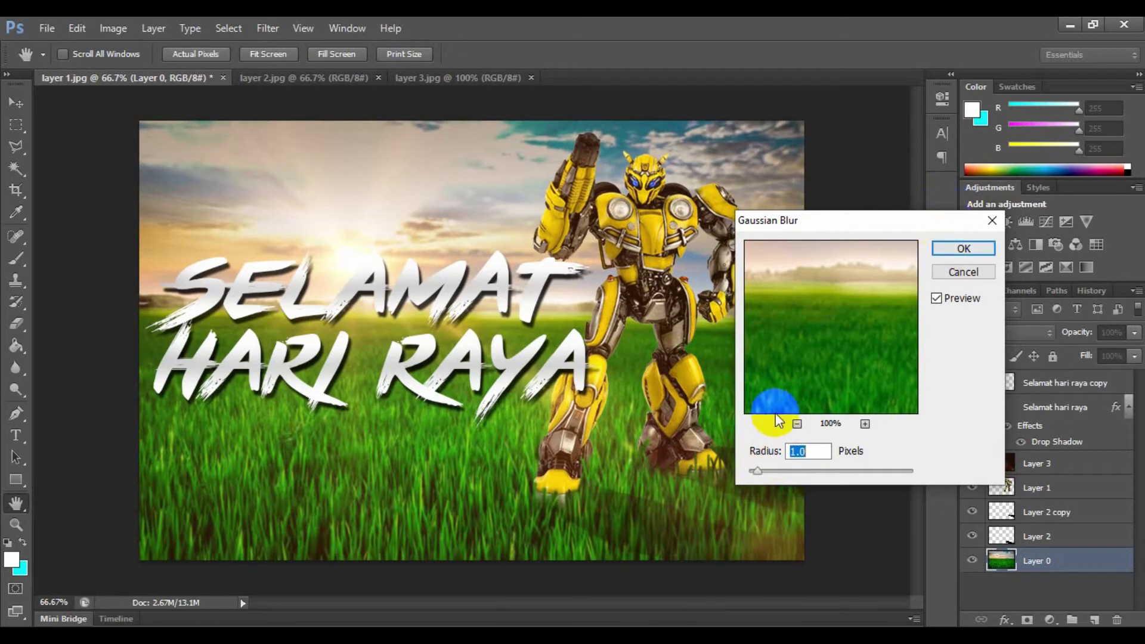
{"action": "left_click", "coordinate": [963, 248]}
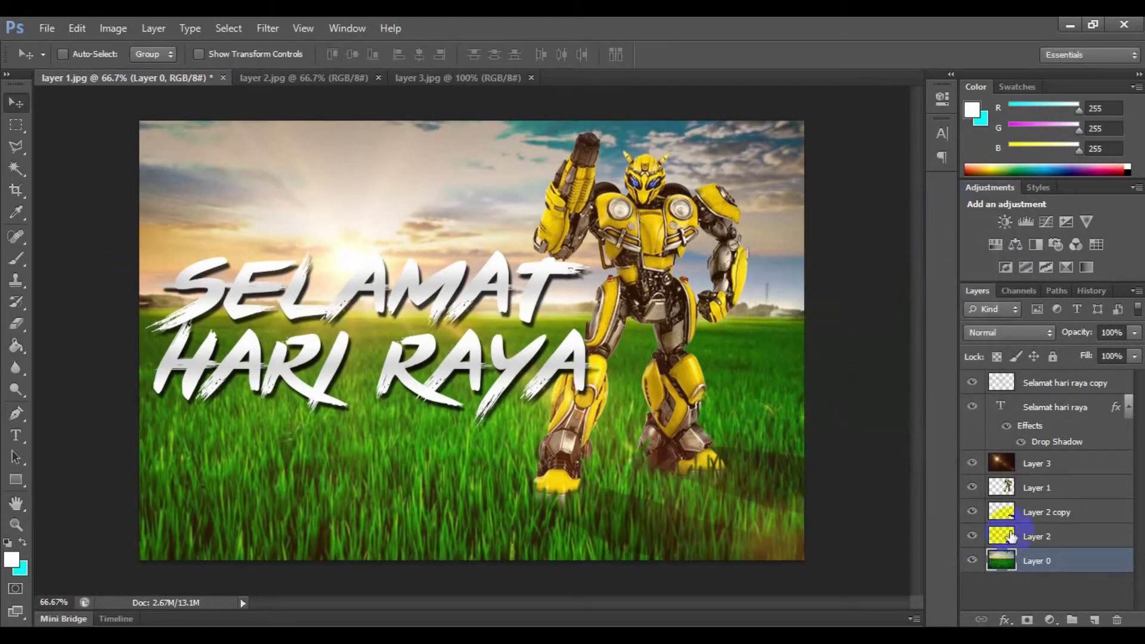
Step: Make the Selamat hari raya text's drop shadow slightly heavier by adjusting its spread and size
{"action": "left_click", "coordinate": [1050, 409]}
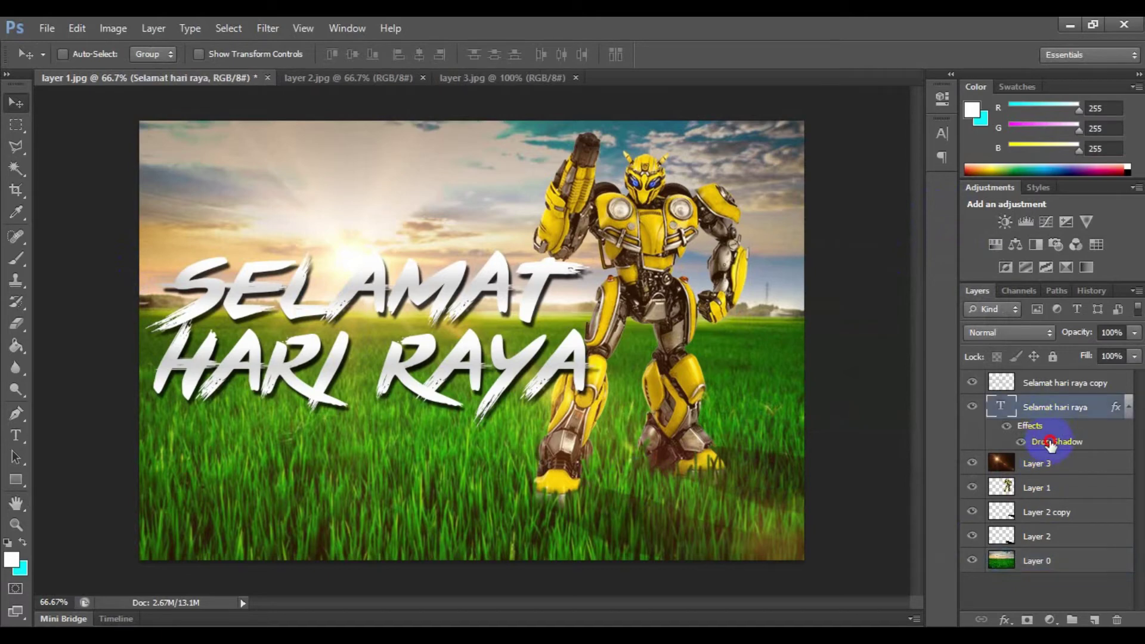
{"action": "double_click", "coordinate": [1051, 444]}
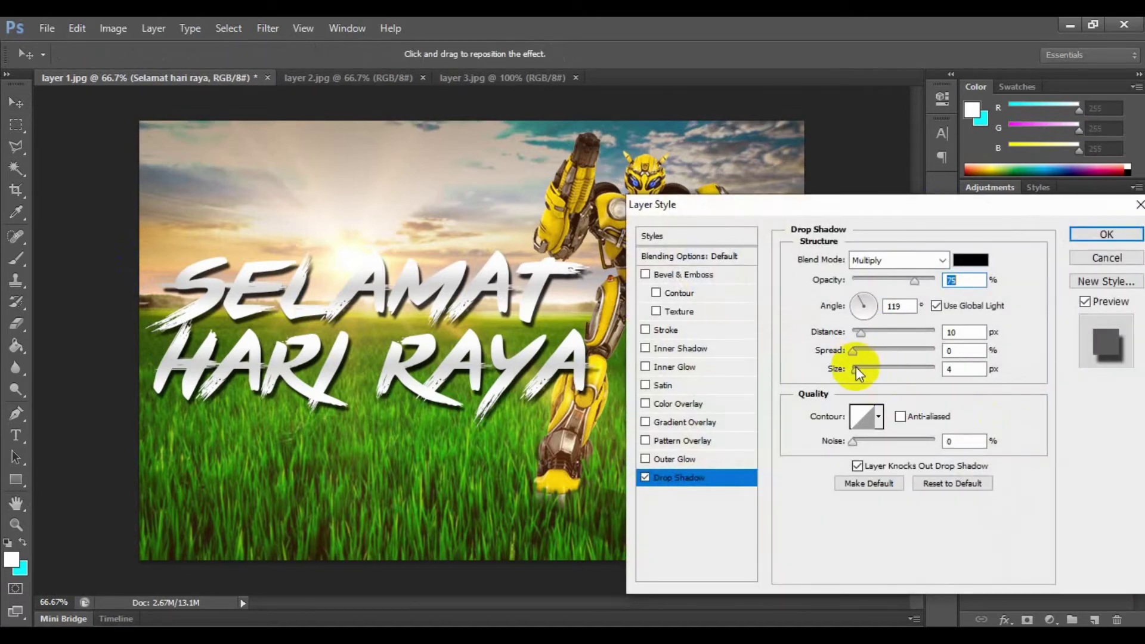
{"action": "mouse_move", "coordinate": [855, 352]}
{"action": "left_mouse_down"}
{"action": "mouse_move", "coordinate": [936, 351]}
{"action": "mouse_move", "coordinate": [874, 348]}
{"action": "mouse_move", "coordinate": [870, 367]}
{"action": "mouse_move", "coordinate": [859, 364]}
{"action": "left_mouse_up"}
{"action": "left_click", "coordinate": [1107, 234]}
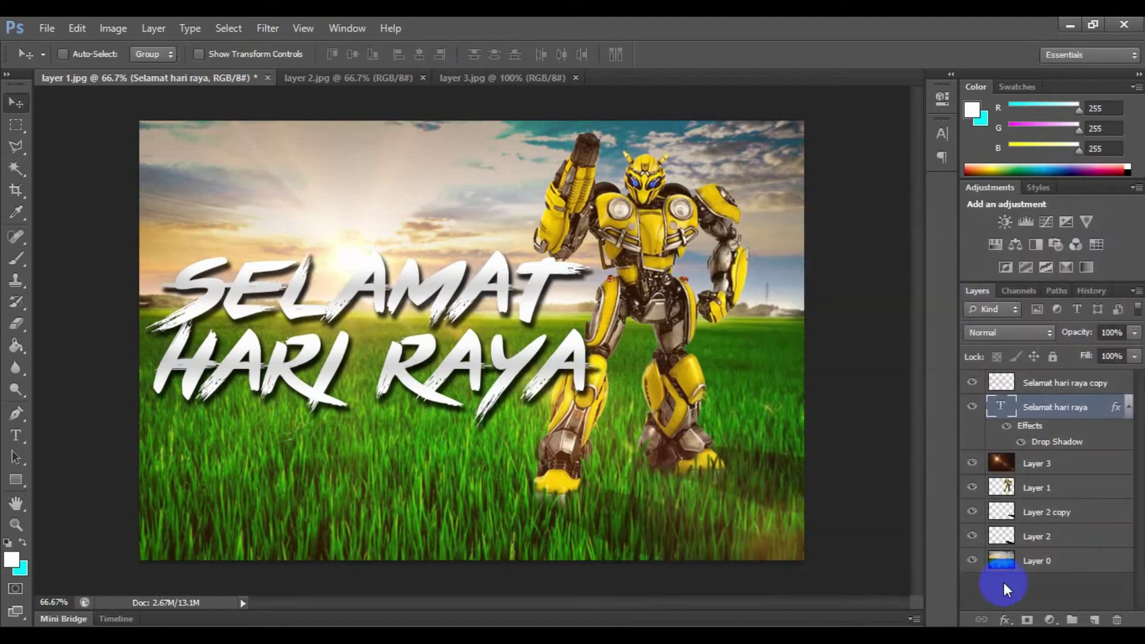
{"action": "left_click", "coordinate": [348, 306]}
{"action": "left_click", "coordinate": [568, 352]}
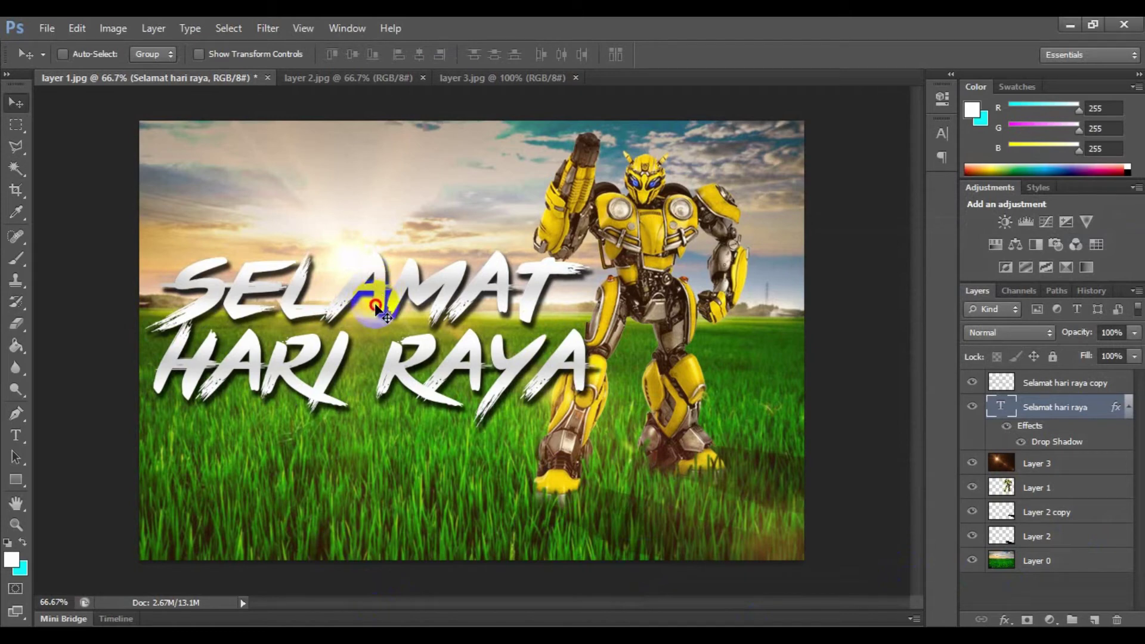
{"action": "left_click", "coordinate": [594, 344]}
Step: Rasterize the Selamat hari raya text layer, then rasterize its drop shadow layer style
{"action": "right_click", "coordinate": [1053, 391]}
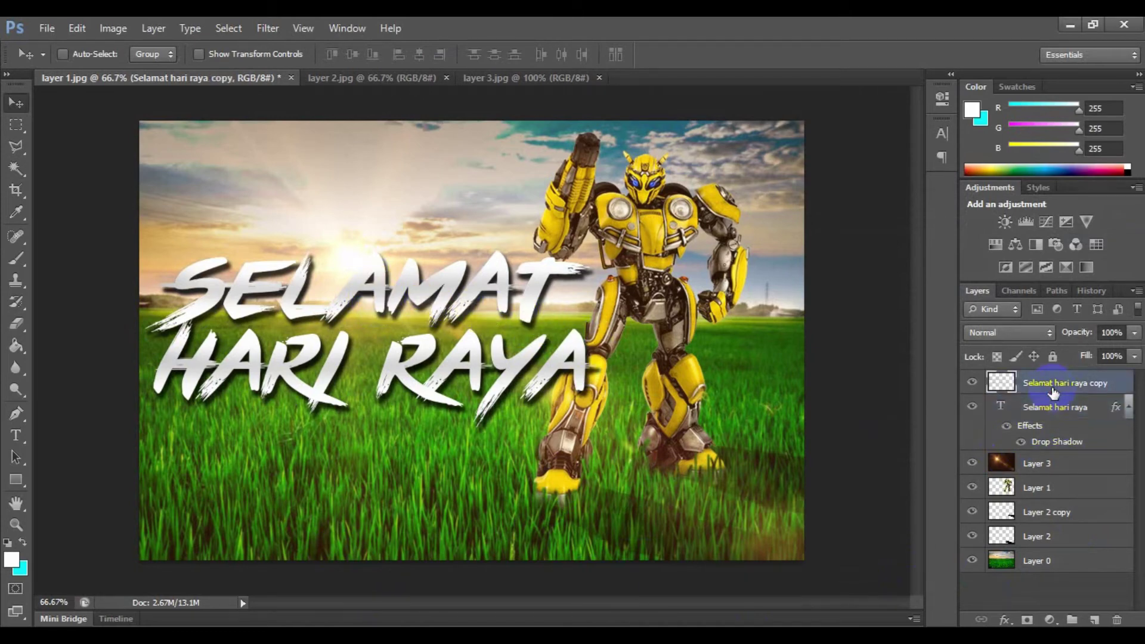
{"action": "left_click", "coordinate": [1038, 444]}
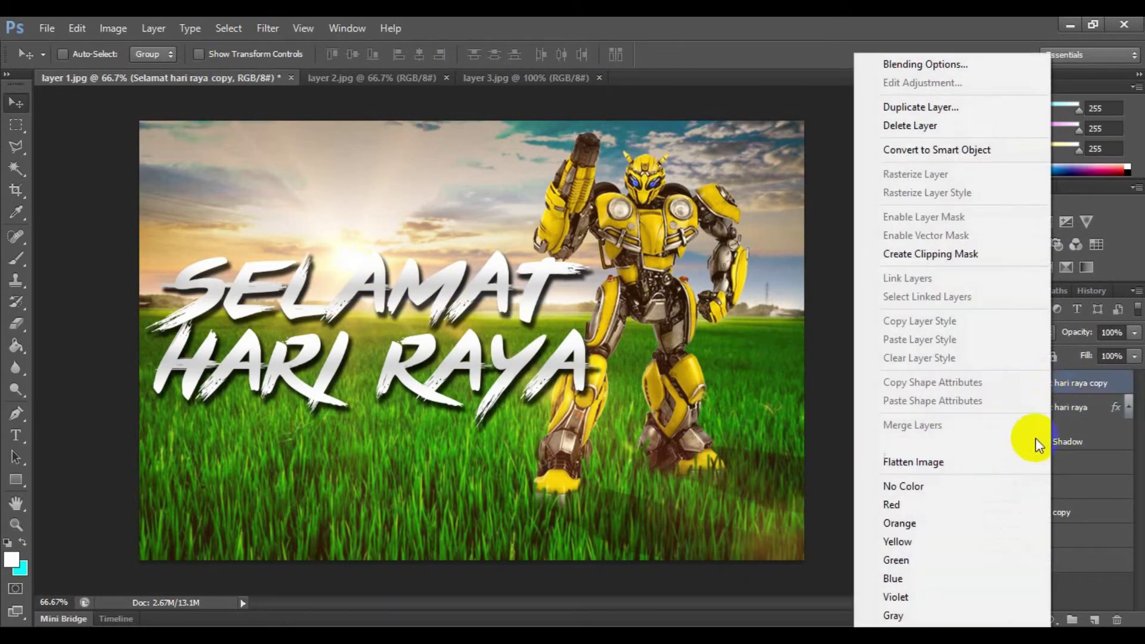
{"action": "left_click", "coordinate": [1064, 396]}
{"action": "right_click", "coordinate": [1044, 406]}
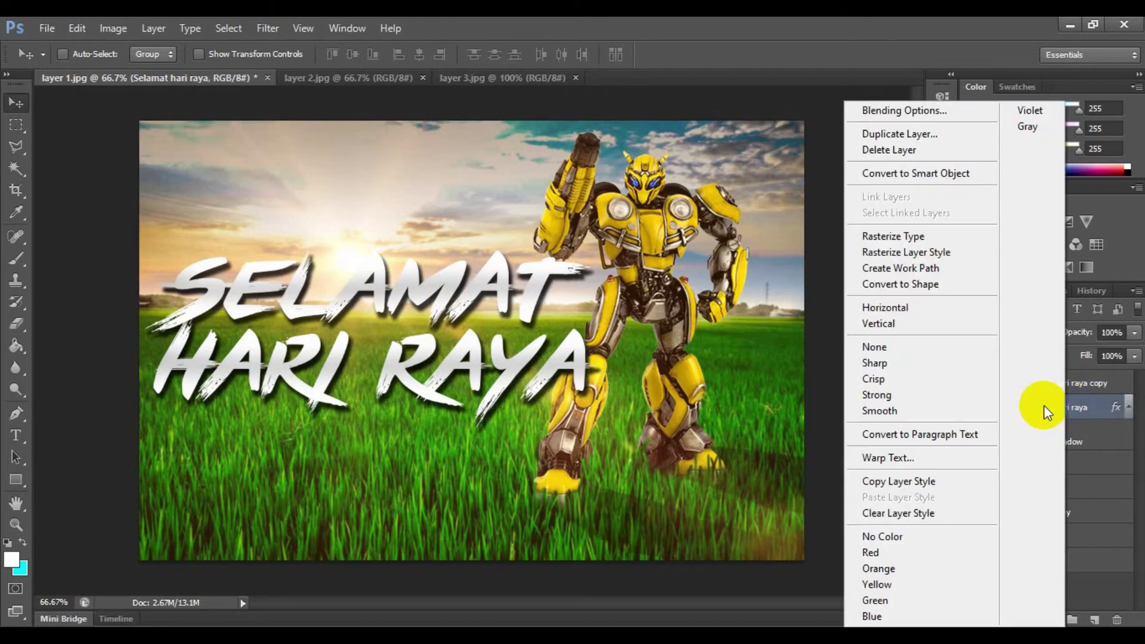
{"action": "left_click", "coordinate": [946, 234]}
{"action": "right_click", "coordinate": [1046, 401]}
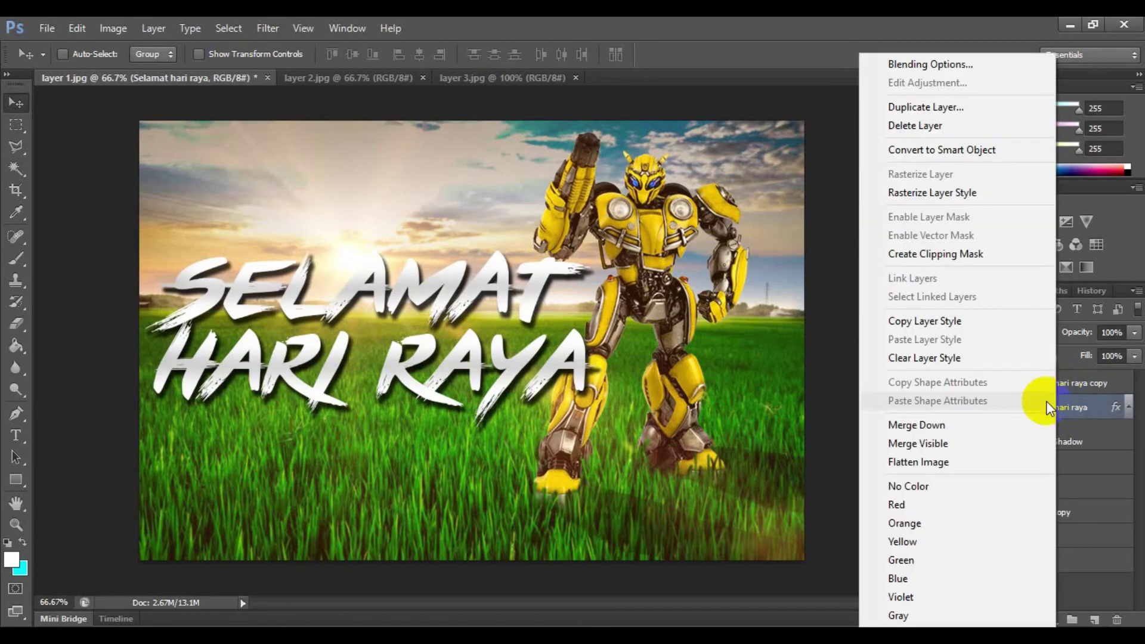
{"action": "left_click", "coordinate": [974, 193]}
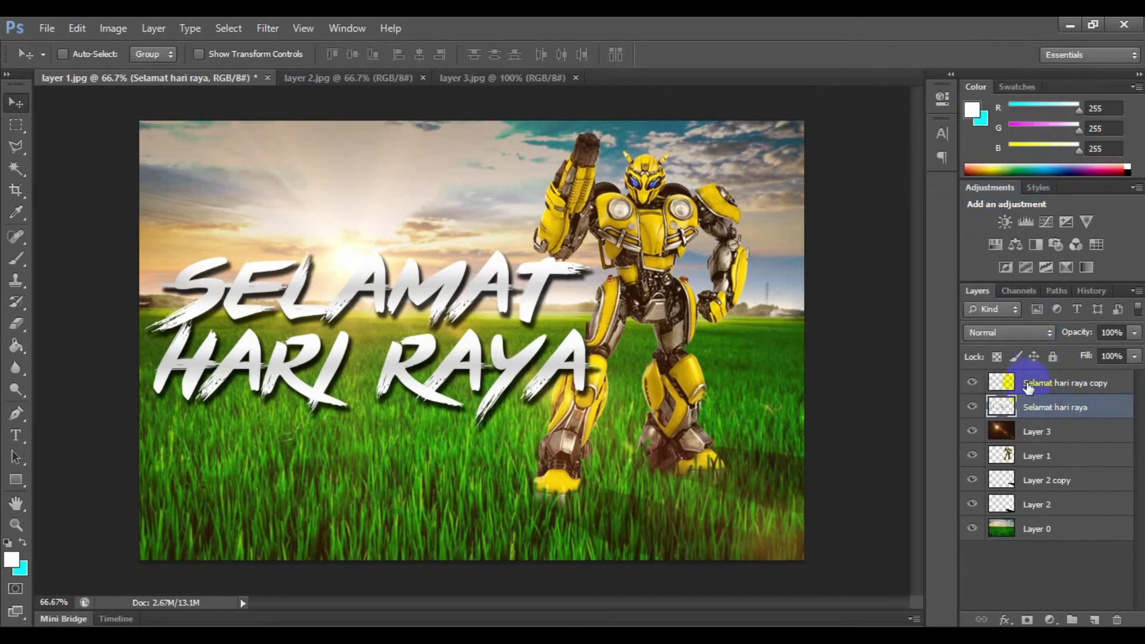
Step: Merge Selamat hari raya copy down into the Selamat hari raya layer and shift the merged greeting slightly to the right
{"action": "right_click", "coordinate": [1021, 382]}
{"action": "left_click", "coordinate": [930, 424]}
{"action": "left_click_drag", "start_coordinate": [442, 274], "coordinate": [533, 292]}
{"action": "left_click_drag", "start_coordinate": [558, 303], "coordinate": [503, 281]}
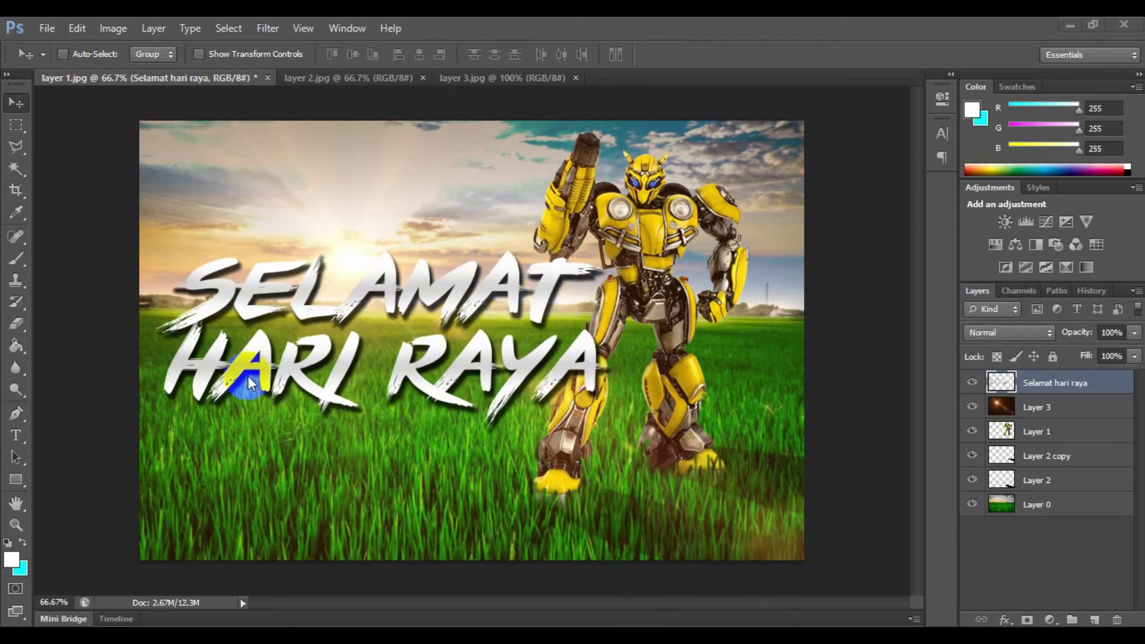
Step: Open the seagull image layer 4 from the photo stock folder
{"action": "left_click", "coordinate": [47, 28]}
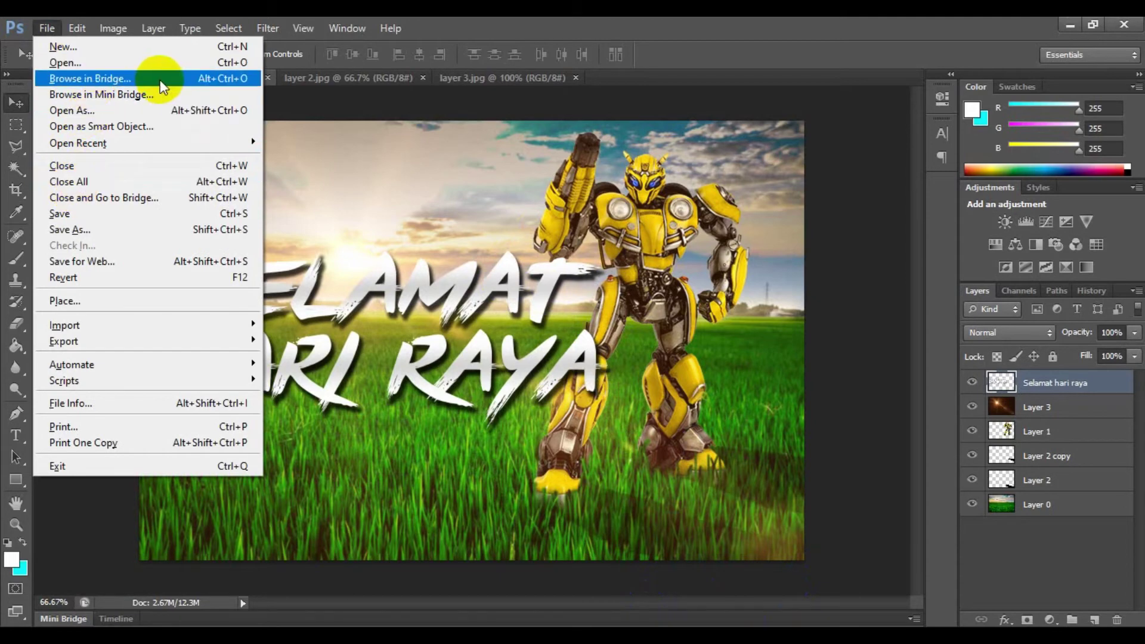
{"action": "left_click", "coordinate": [160, 62]}
{"action": "left_click", "coordinate": [782, 172]}
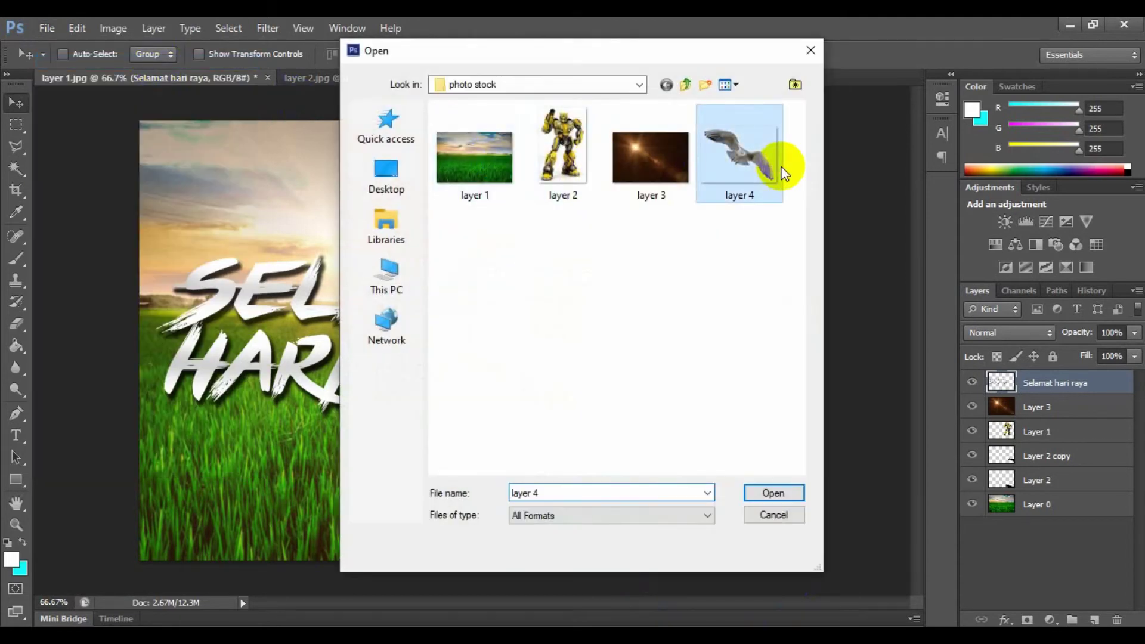
{"action": "left_click", "coordinate": [779, 499]}
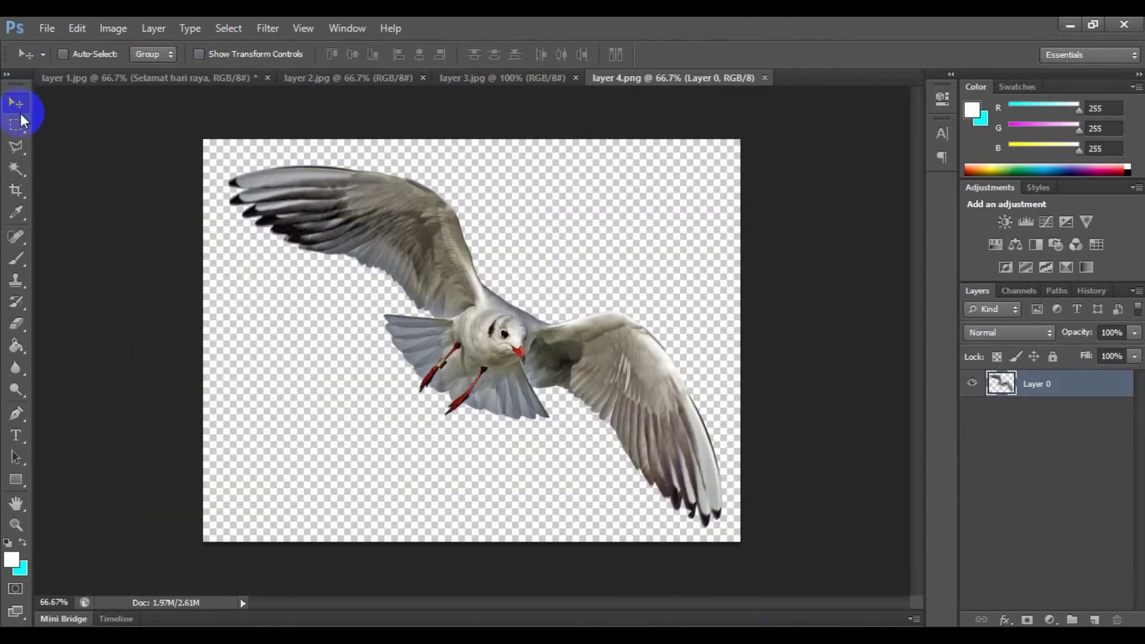
Step: Bring the seagull into layer 1.jpg, scale it to about 26%, rotate it about 11.5° and place it below the greeting's left end
{"action": "left_click", "coordinate": [17, 124]}
{"action": "left_click_drag", "start_coordinate": [205, 143], "coordinate": [533, 271]}
{"action": "key", "text": "ctrl+t"}
{"action": "left_click_drag", "start_coordinate": [235, 169], "coordinate": [552, 391]}
{"action": "left_click_drag", "start_coordinate": [626, 415], "coordinate": [770, 237]}
{"action": "left_click_drag", "start_coordinate": [805, 271], "coordinate": [268, 470]}
{"action": "left_click_drag", "start_coordinate": [340, 483], "coordinate": [328, 507]}
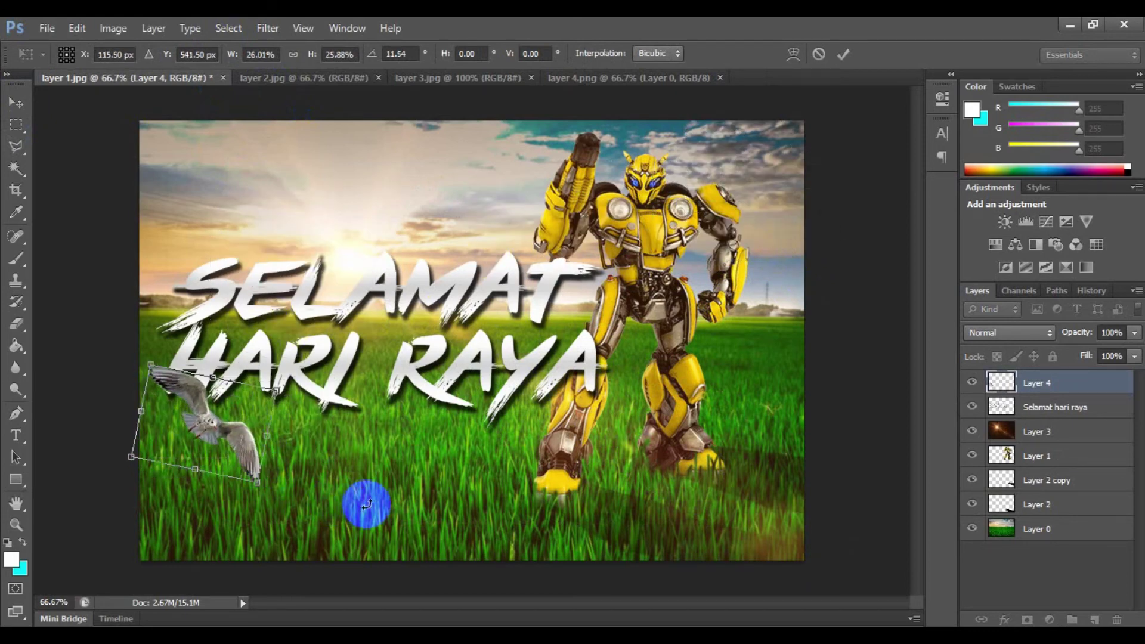
{"action": "key", "text": "Return"}
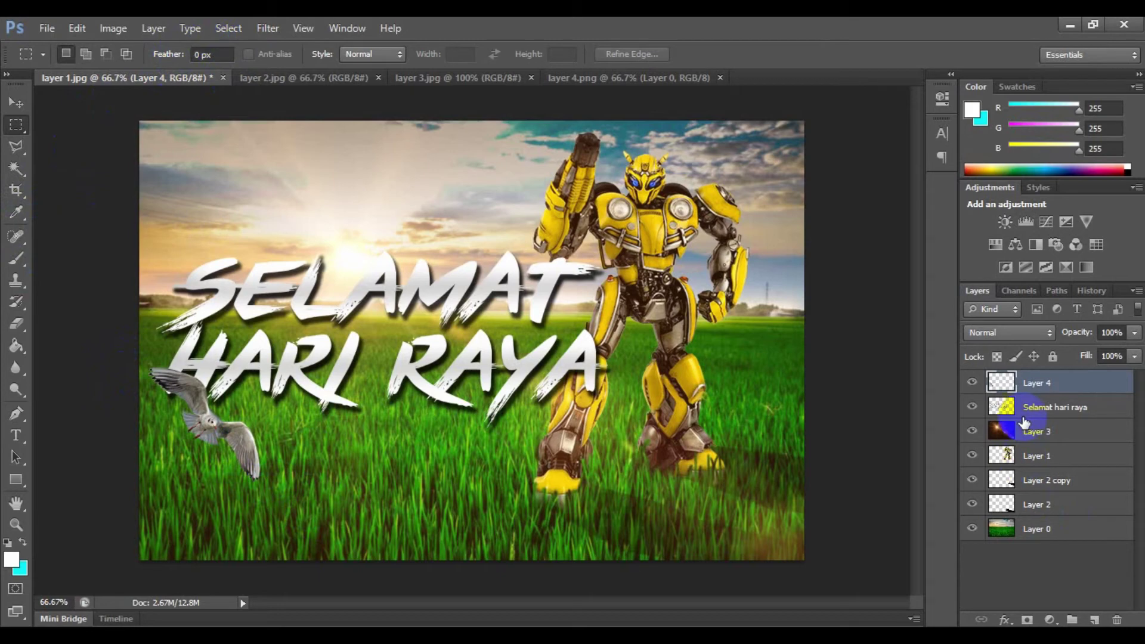
Step: Duplicate Layer 4 and move the copied gull onto the grass below the word RAYA
{"action": "right_click", "coordinate": [1049, 388]}
{"action": "left_click", "coordinate": [907, 107]}
{"action": "key", "text": "Return"}
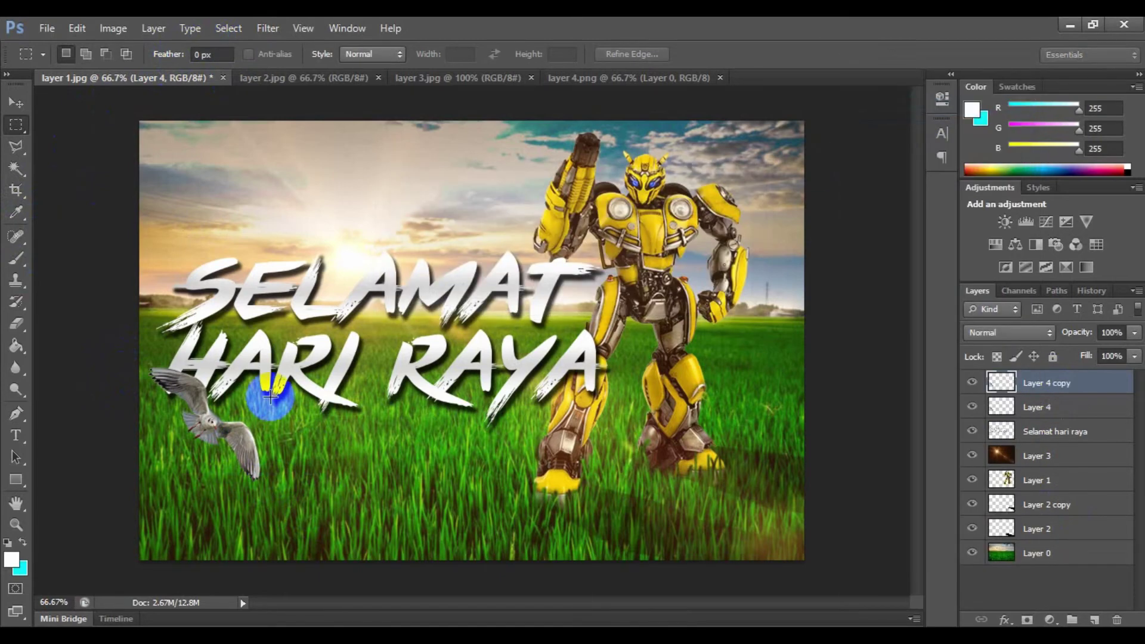
{"action": "left_click", "coordinate": [16, 103]}
{"action": "left_click_drag", "start_coordinate": [161, 355], "coordinate": [477, 490]}
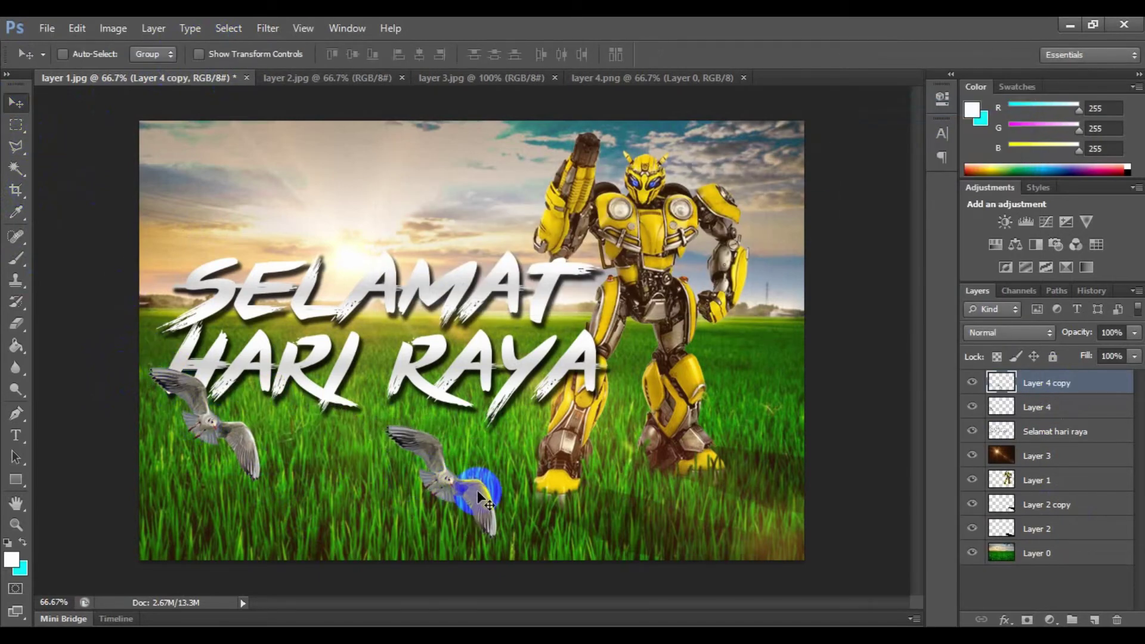
Step: Rotate the Layer 4 copy gull, flip it horizontally and place it beside the robot's knee at the picture's right edge
{"action": "key", "text": "ctrl+t"}
{"action": "left_click_drag", "start_coordinate": [501, 537], "coordinate": [505, 435]}
{"action": "right_click", "coordinate": [476, 459]}
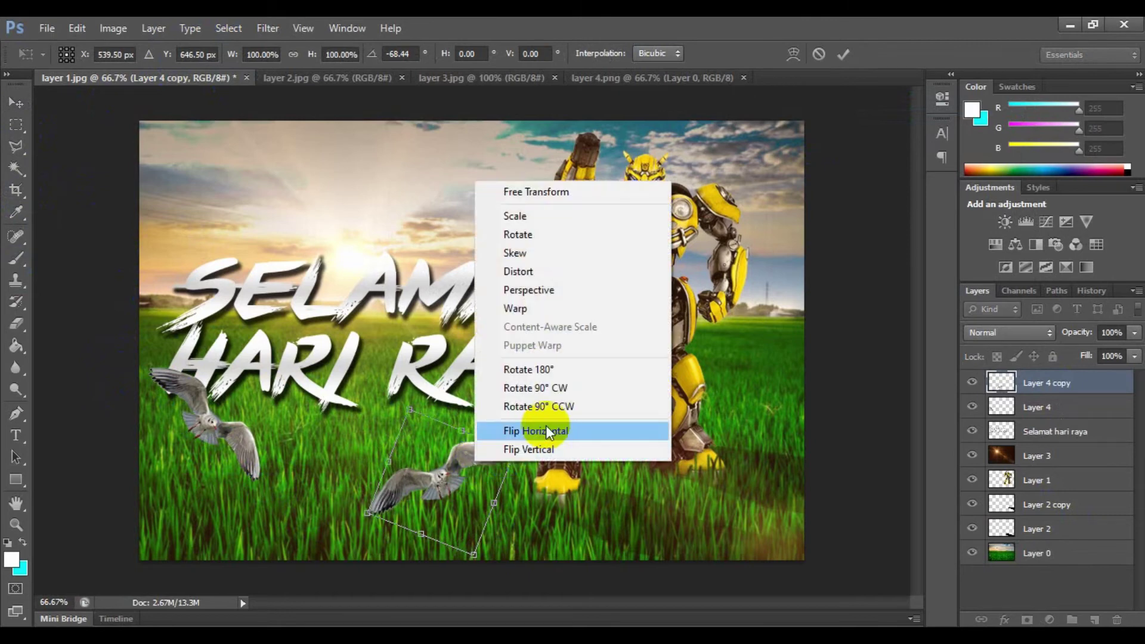
{"action": "left_click", "coordinate": [546, 432]}
{"action": "left_click_drag", "start_coordinate": [511, 508], "coordinate": [605, 250]}
{"action": "left_click_drag", "start_coordinate": [539, 191], "coordinate": [859, 394]}
{"action": "mouse_move", "coordinate": [770, 385]}
{"action": "left_mouse_down"}
{"action": "mouse_move", "coordinate": [792, 402]}
{"action": "mouse_move", "coordinate": [775, 402]}
{"action": "left_mouse_up"}
{"action": "key", "text": "Return"}
Step: Move the original Layer 4 gull down toward the picture's left edge, shrink it to about 90% and rotate it -7.5°
{"action": "left_click_drag", "start_coordinate": [213, 428], "coordinate": [201, 467]}
{"action": "key", "text": "ctrl+t"}
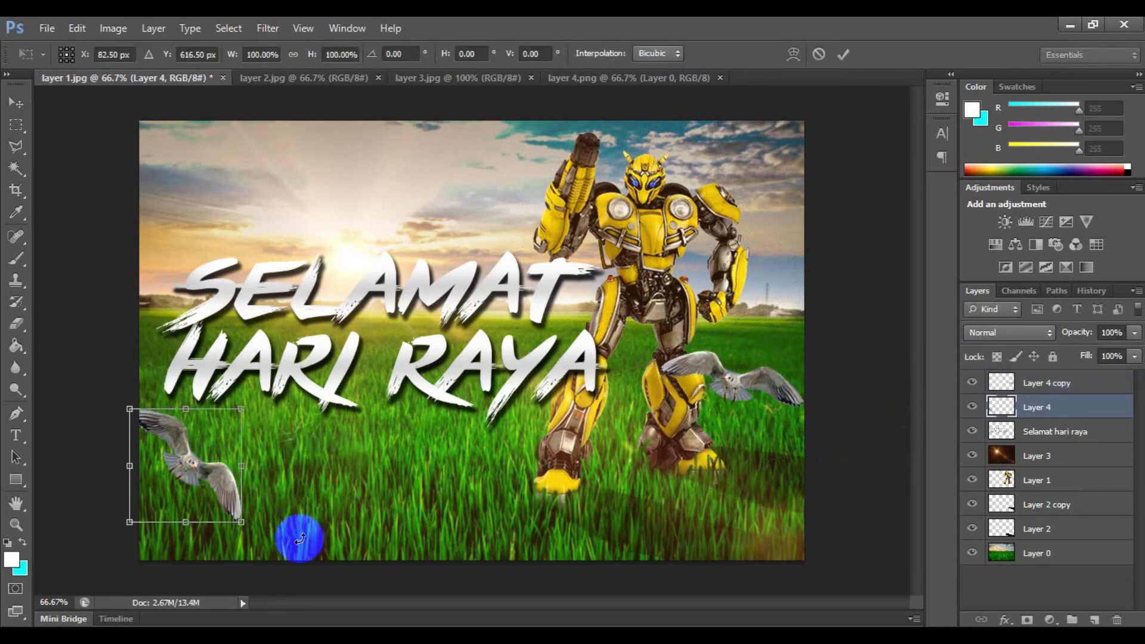
{"action": "left_click_drag", "start_coordinate": [242, 522], "coordinate": [231, 511]}
{"action": "left_click_drag", "start_coordinate": [295, 533], "coordinate": [325, 523]}
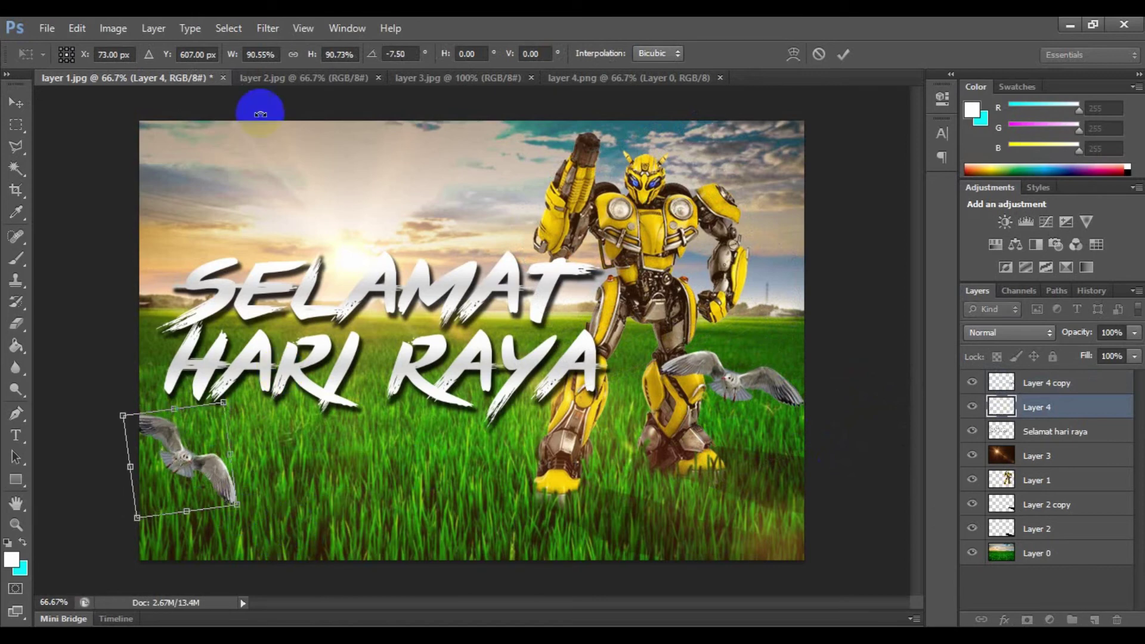
{"action": "key", "text": "Return"}
Step: Soften the Layer 4 gull with a small-radius Gaussian Blur
{"action": "left_click", "coordinate": [260, 28]}
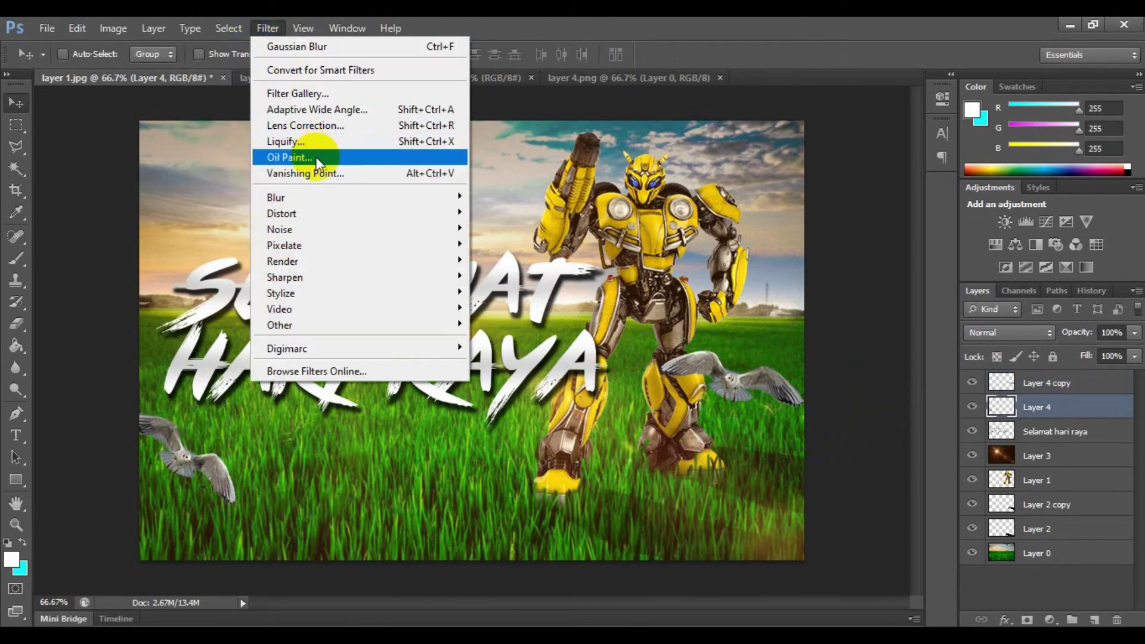
{"action": "mouse_move", "coordinate": [310, 197]}
{"action": "left_click", "coordinate": [539, 315]}
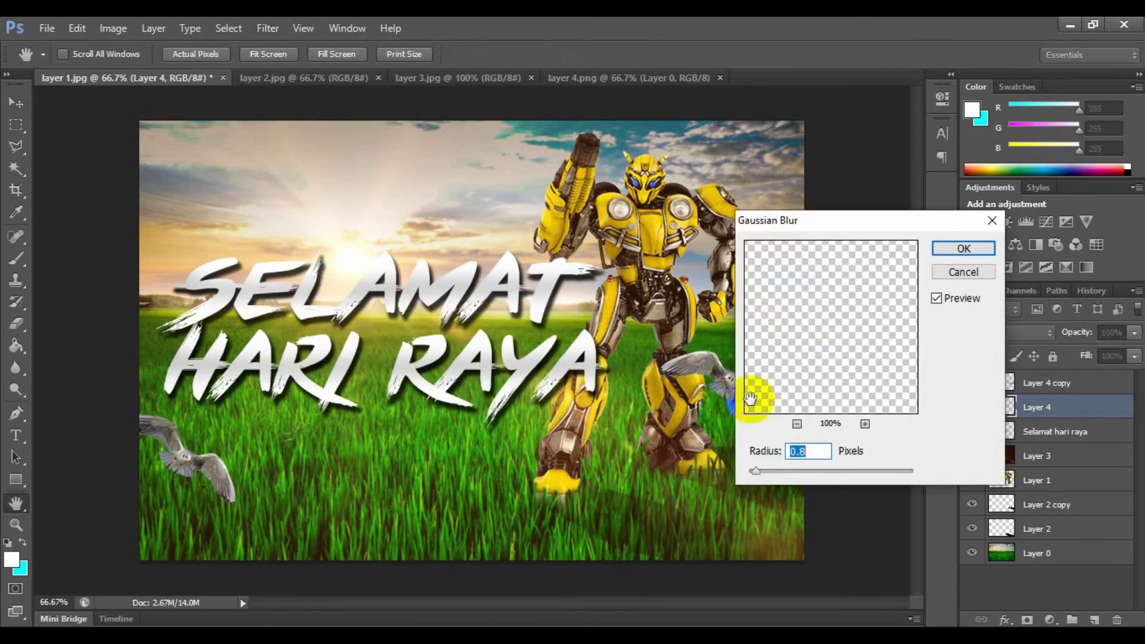
{"action": "left_click_drag", "start_coordinate": [793, 472], "coordinate": [774, 469]}
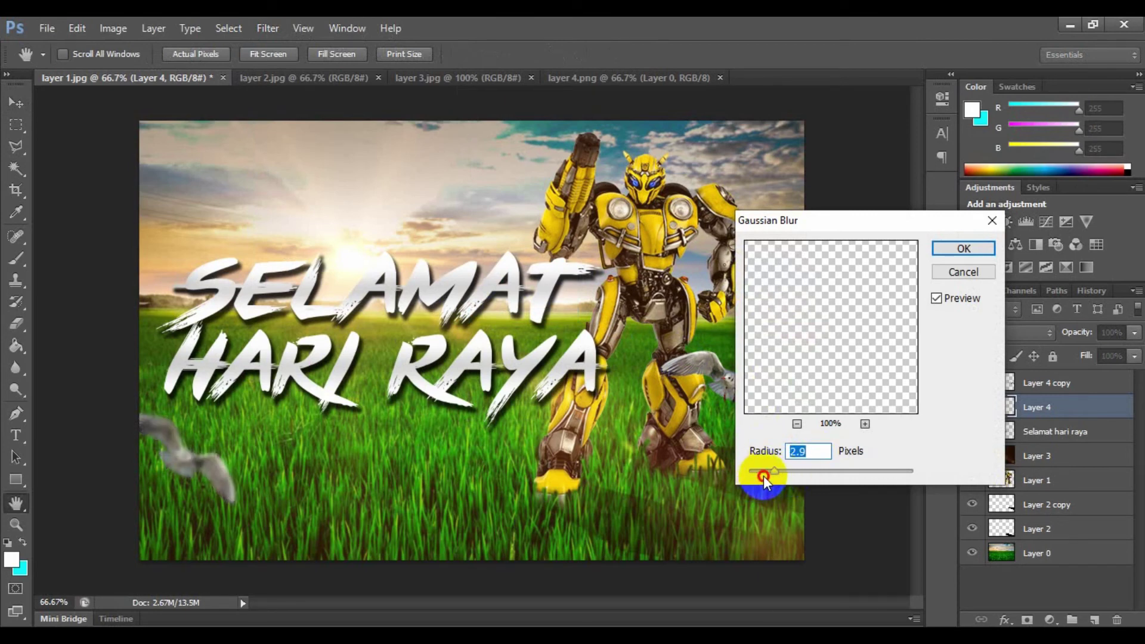
{"action": "left_click", "coordinate": [957, 247]}
Step: Move the blurred Layer 4 gull next to the robot's raised forearm on the right and shrink it to about 90%
{"action": "left_click_drag", "start_coordinate": [287, 462], "coordinate": [778, 266]}
{"action": "key", "text": "ctrl+t"}
{"action": "mouse_move", "coordinate": [818, 299]}
{"action": "left_mouse_down"}
{"action": "mouse_move", "coordinate": [813, 288]}
{"action": "mouse_move", "coordinate": [818, 308]}
{"action": "left_mouse_up"}
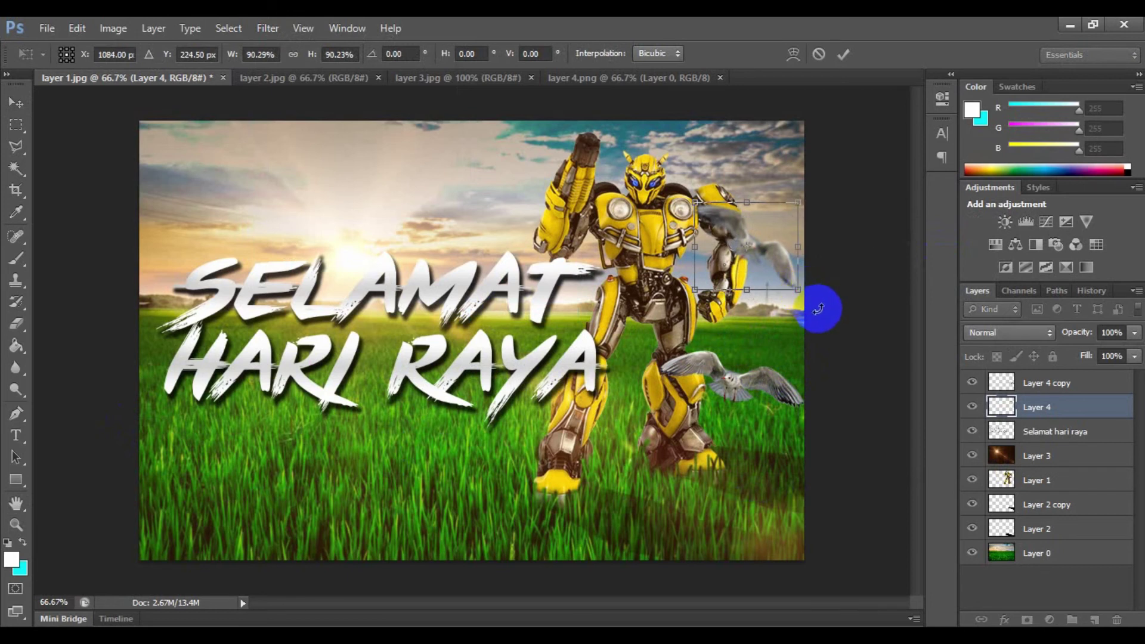
{"action": "key", "text": "Return"}
Step: Scale the Layer 4 gull to about 91%, rotate it about -8° and move it into the sky at the picture's left edge
{"action": "left_click_drag", "start_coordinate": [770, 256], "coordinate": [776, 192]}
{"action": "key", "text": "ctrl+t"}
{"action": "left_click_drag", "start_coordinate": [813, 248], "coordinate": [188, 230]}
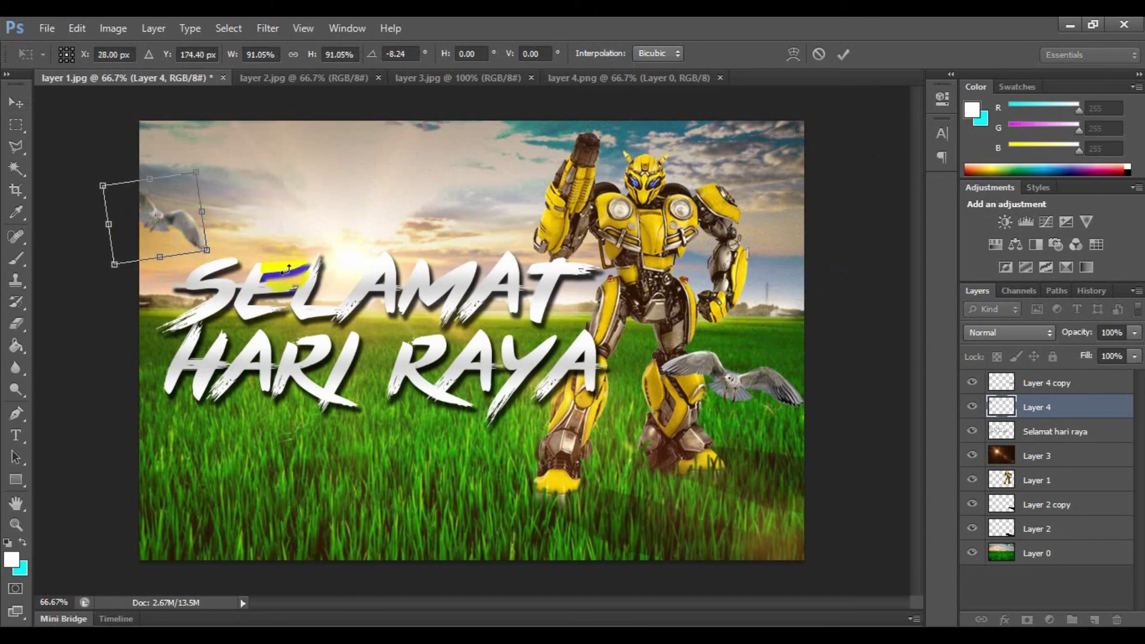
{"action": "key", "text": "Return"}
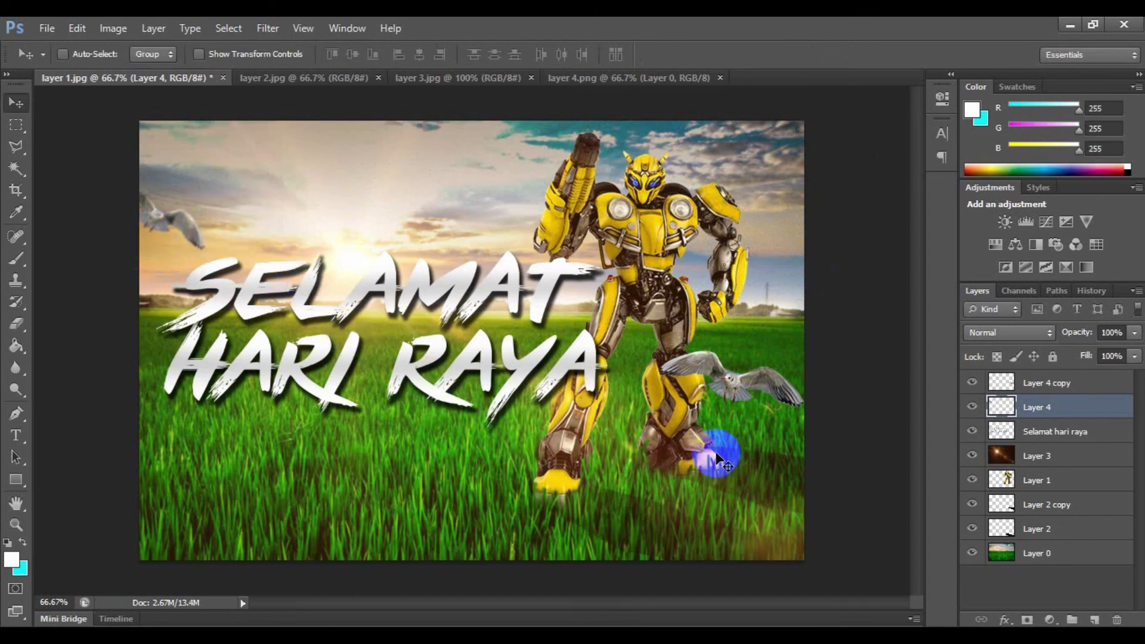
Step: Fine-tune the size and angle of the Layer 4 gull in the sky above the greeting's left end
{"action": "left_click", "coordinate": [173, 220]}
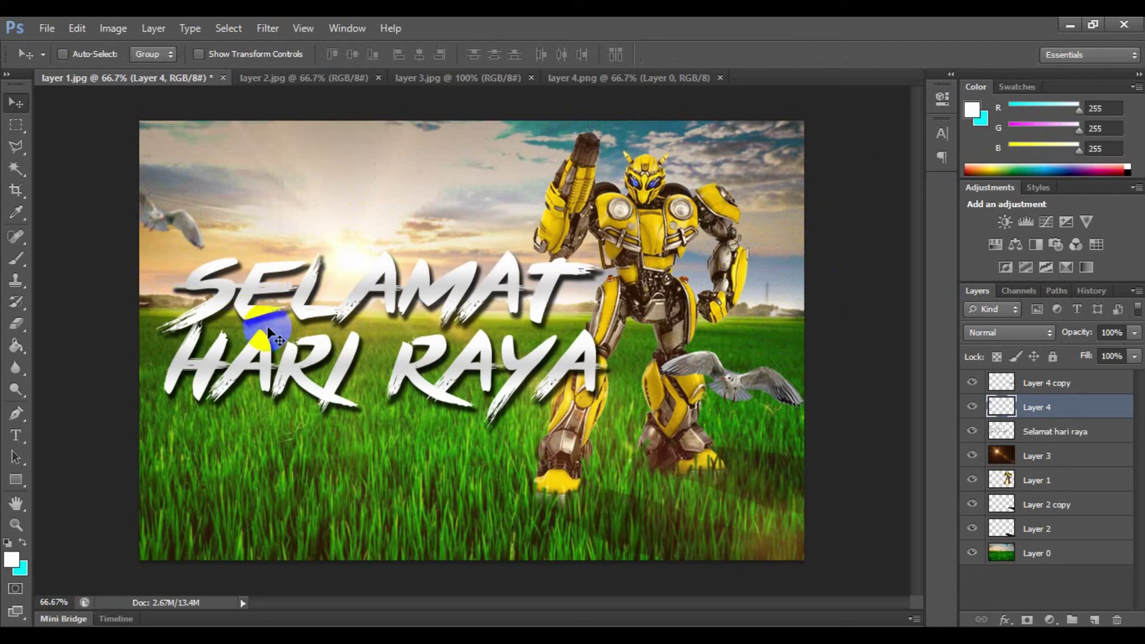
{"action": "key", "text": "ctrl+t"}
{"action": "left_click_drag", "start_coordinate": [214, 263], "coordinate": [192, 231]}
{"action": "key", "text": "Return"}
{"action": "left_click", "coordinate": [418, 387]}
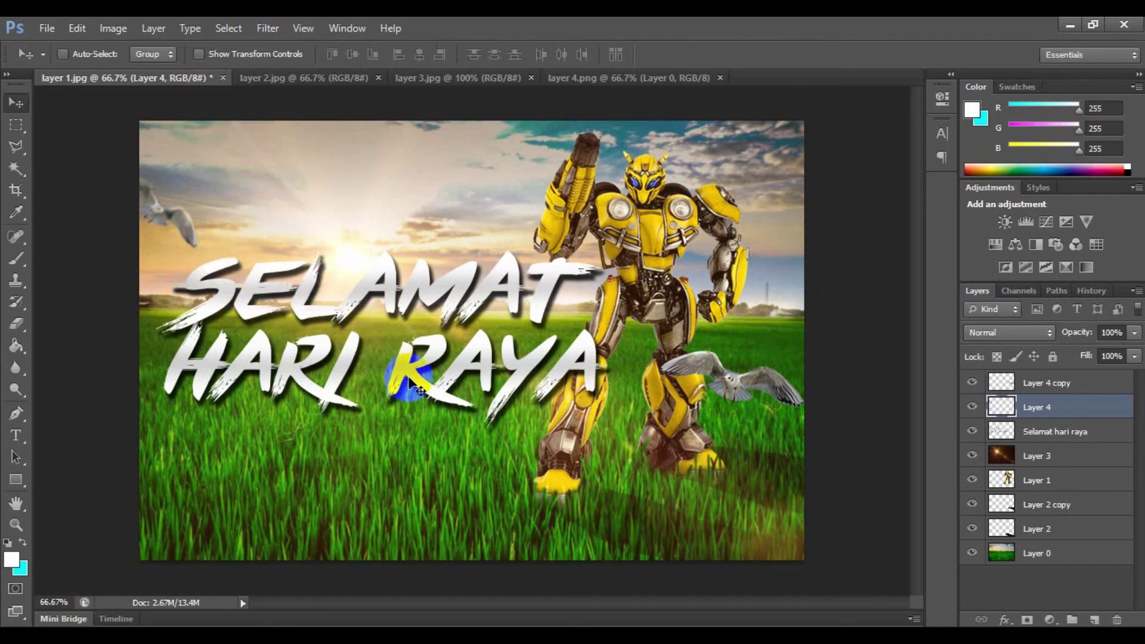
Step: Scale the Layer 4 copy gull to about 88%, rotate it about -26° and reposition it beside the robot's knee
{"action": "left_click_drag", "start_coordinate": [756, 398], "coordinate": [804, 350]}
{"action": "key", "text": "ctrl+t"}
{"action": "left_click_drag", "start_coordinate": [851, 396], "coordinate": [788, 366]}
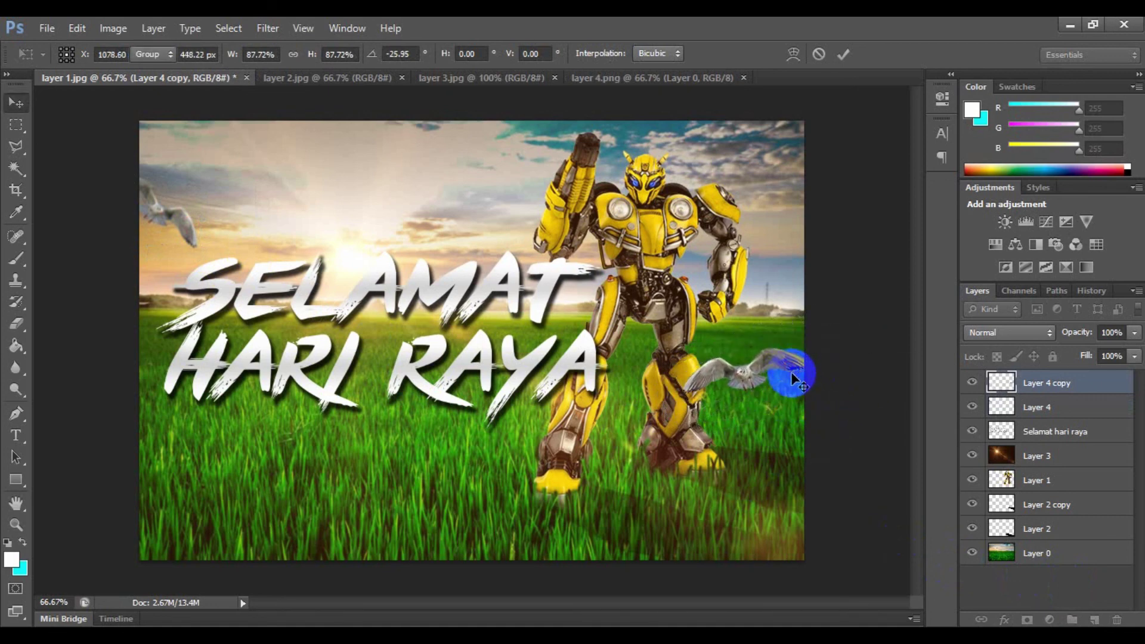
{"action": "key", "text": "Return"}
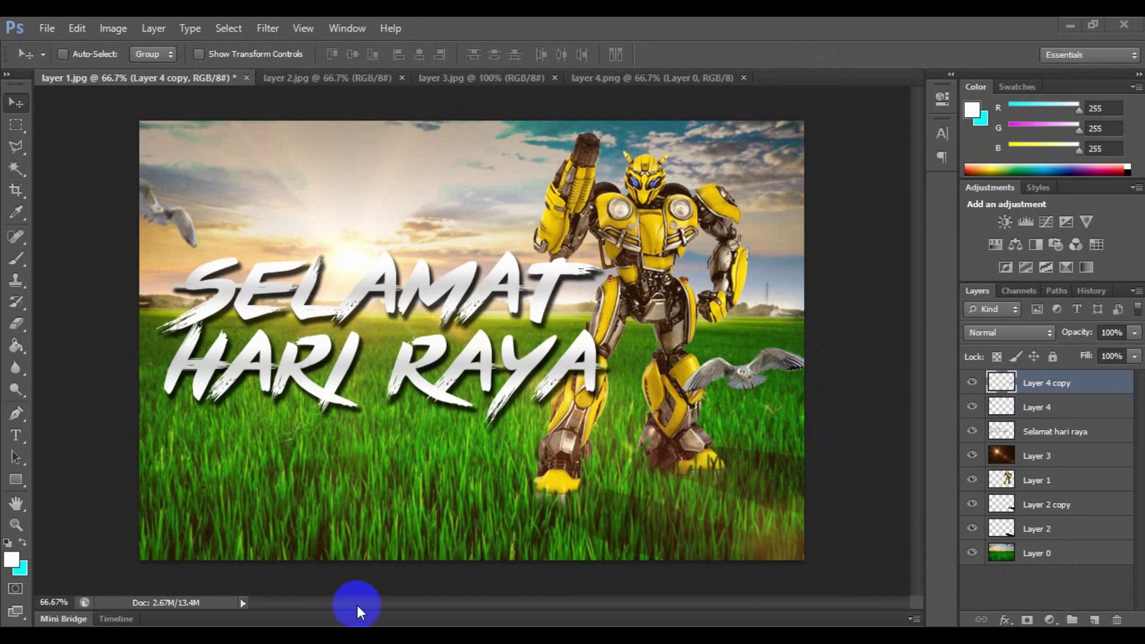